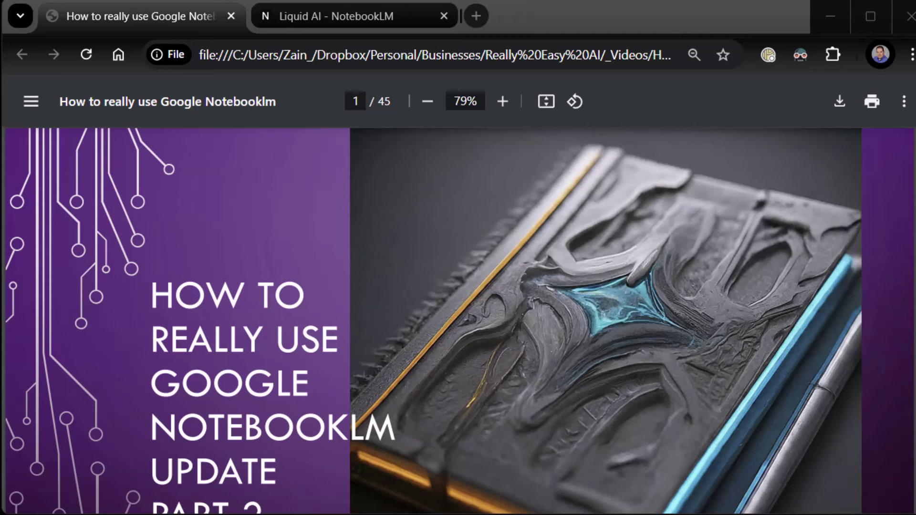
# Fit the slide deck to the page and advance to slide 3, "Using the Notebook Guide".
pyautogui.click(546, 102)
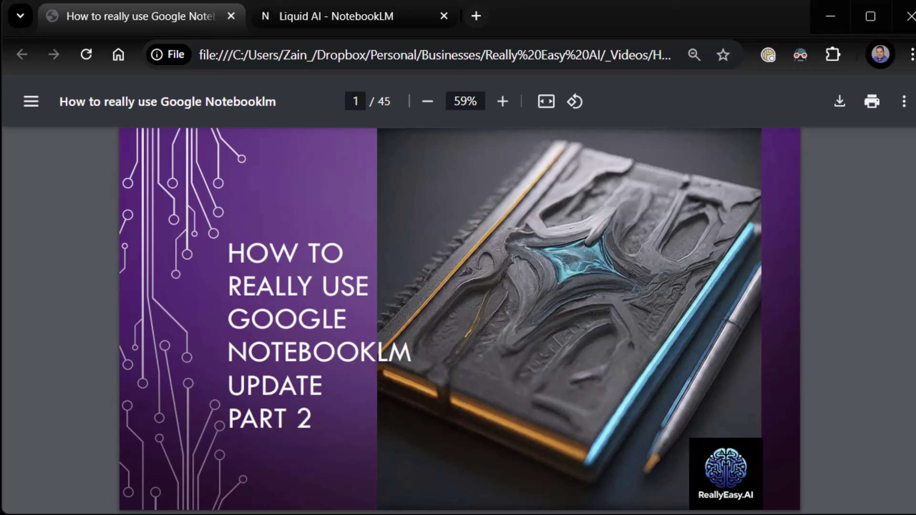
pyautogui.press('Right')
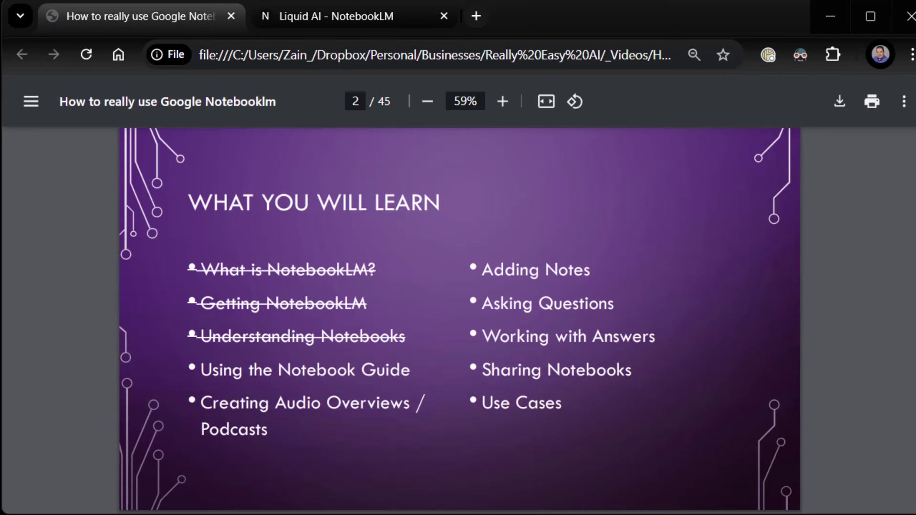
pyautogui.press('Right')
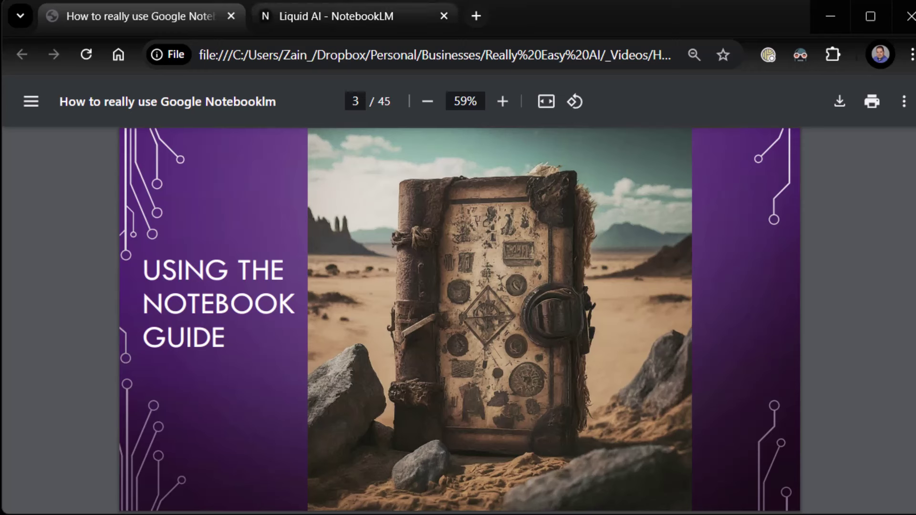
# Switch to the Liquid AI notebook in NotebookLM and close the open Google Slides demo source.
pyautogui.moveTo(334, 16)
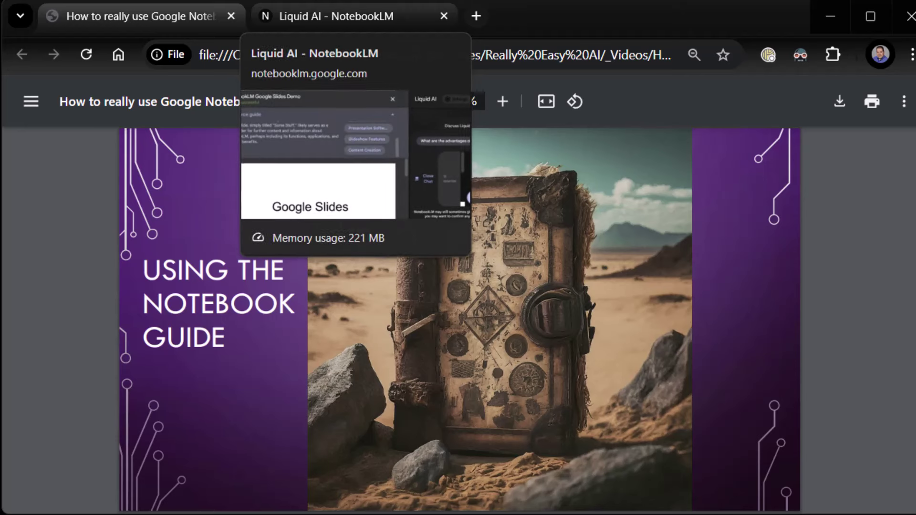
pyautogui.click(334, 16)
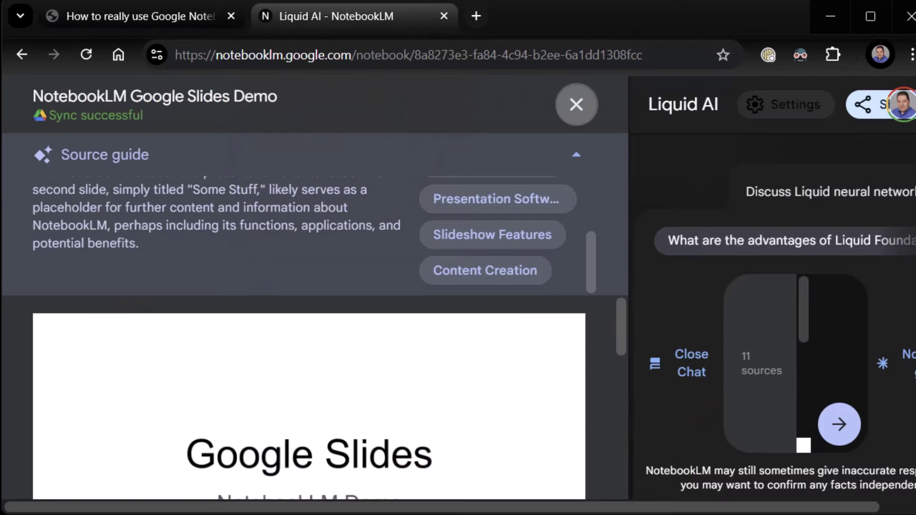
pyautogui.click(576, 104)
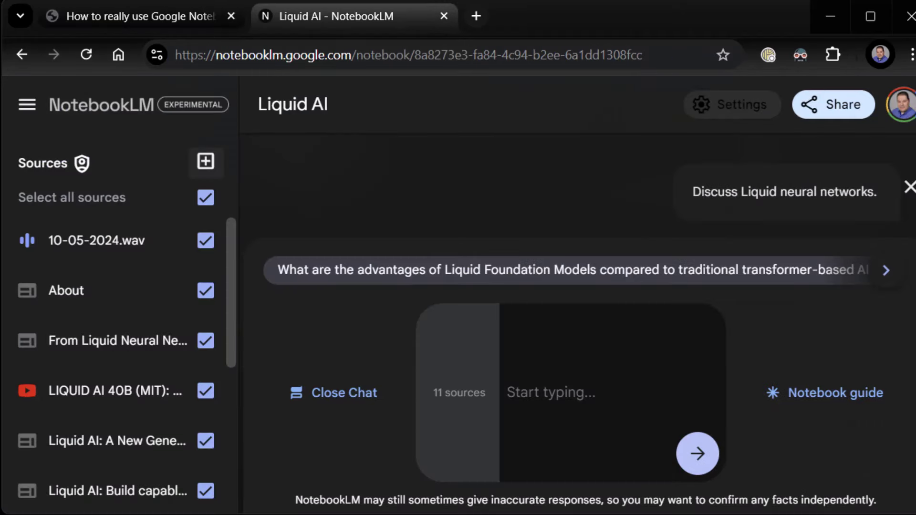
# Search Google for "ai news" in a new browser tab.
pyautogui.click(476, 16)
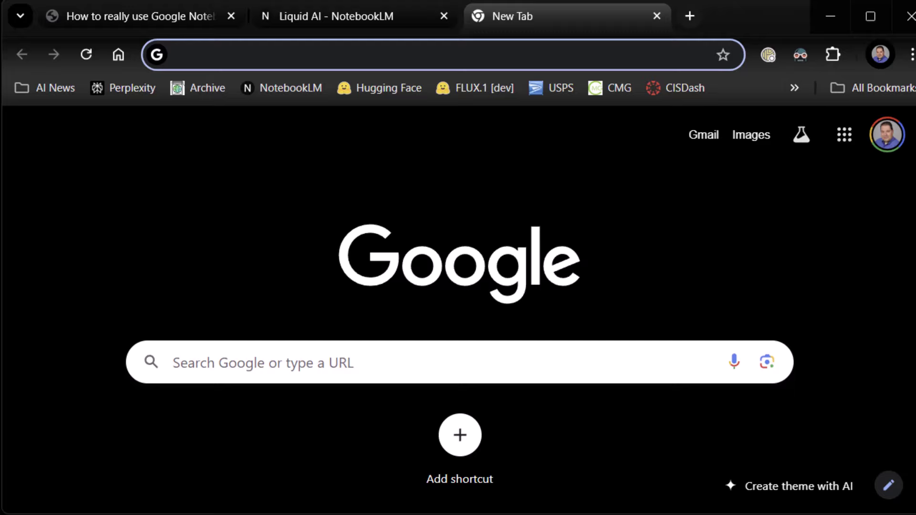
pyautogui.write('ai new')
pyautogui.press('Return')
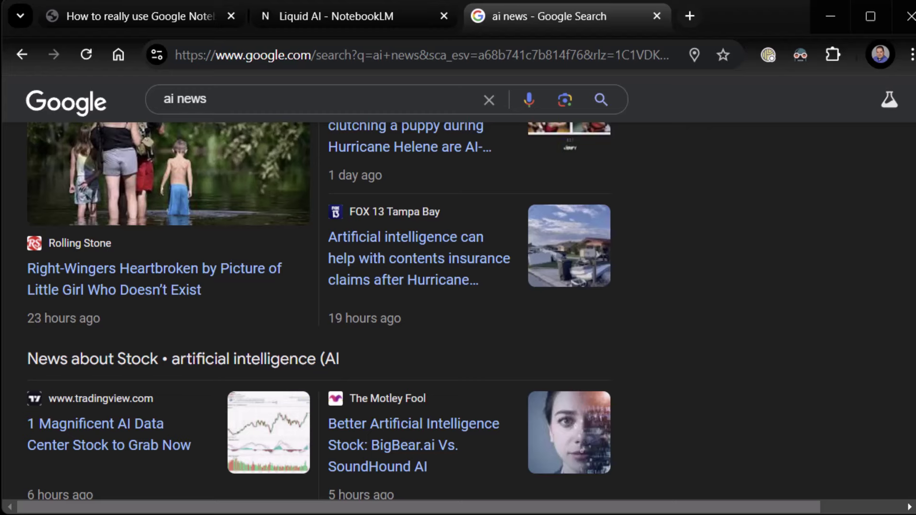
pyautogui.scroll(-6, 315, 286)
pyautogui.scroll(7, 315, 286)
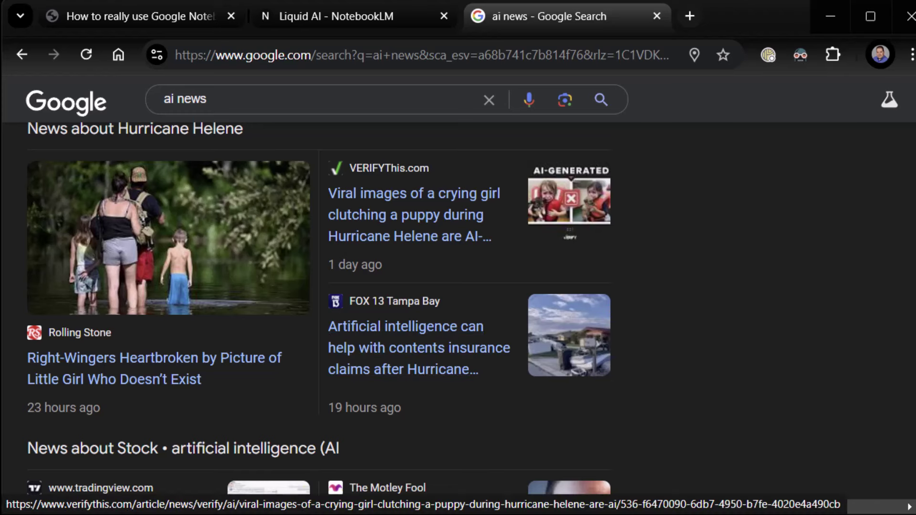
# Open the Rolling Stone article "Right-Wingers Heartbroken by Picture of Little Girl Who Doesn't Exist" from the results and copy its URL.
pyautogui.scroll(-1, 315, 286)
pyautogui.scroll(1, 315, 286)
pyautogui.click(153, 368)
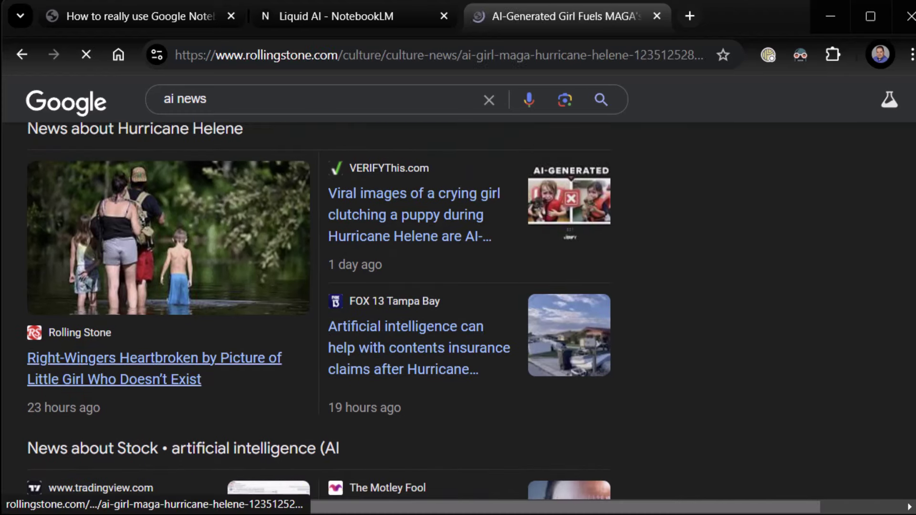
pyautogui.hotkey('ctrl', 'l')
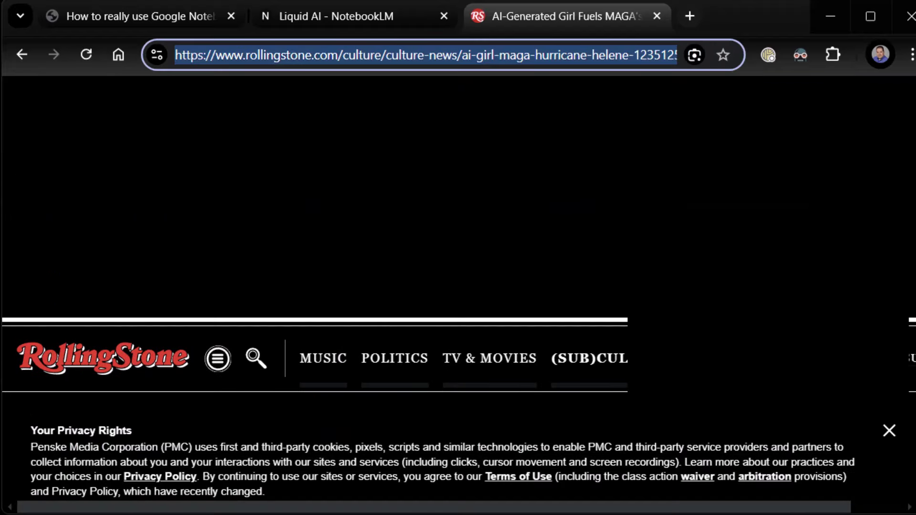
# Try to add the copied Rolling Stone URL as a website source in the Liquid AI notebook.
pyautogui.click(355, 17)
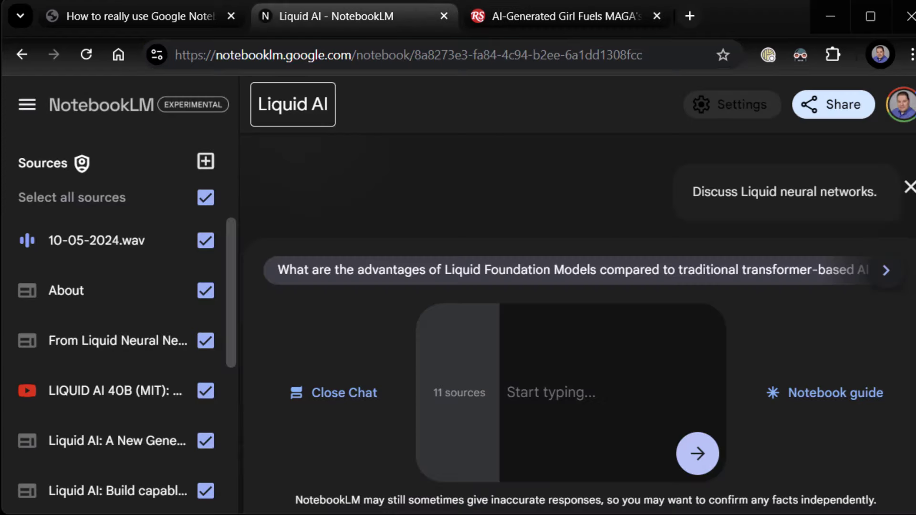
pyautogui.click(205, 162)
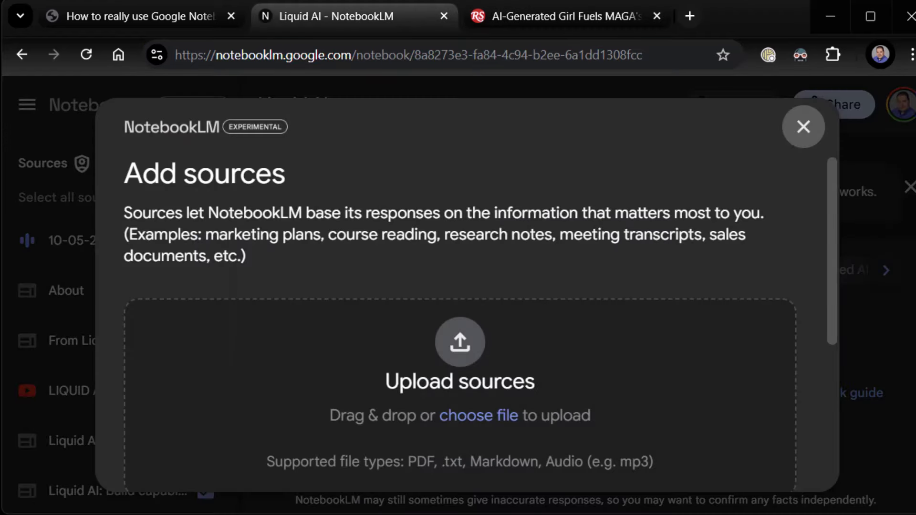
pyautogui.scroll(-5, 460, 334)
pyautogui.click(421, 329)
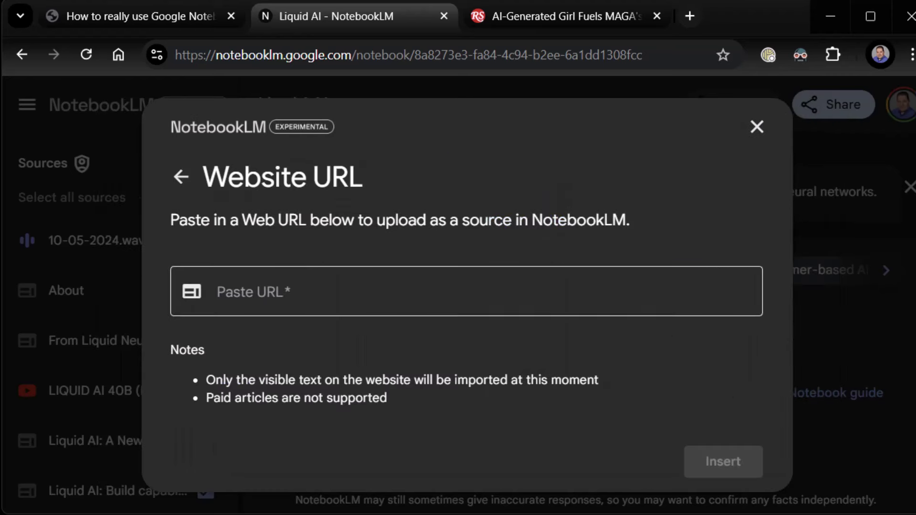
pyautogui.hotkey('ctrl', 'v')
pyautogui.click(723, 462)
pyautogui.scroll(-6, 115, 389)
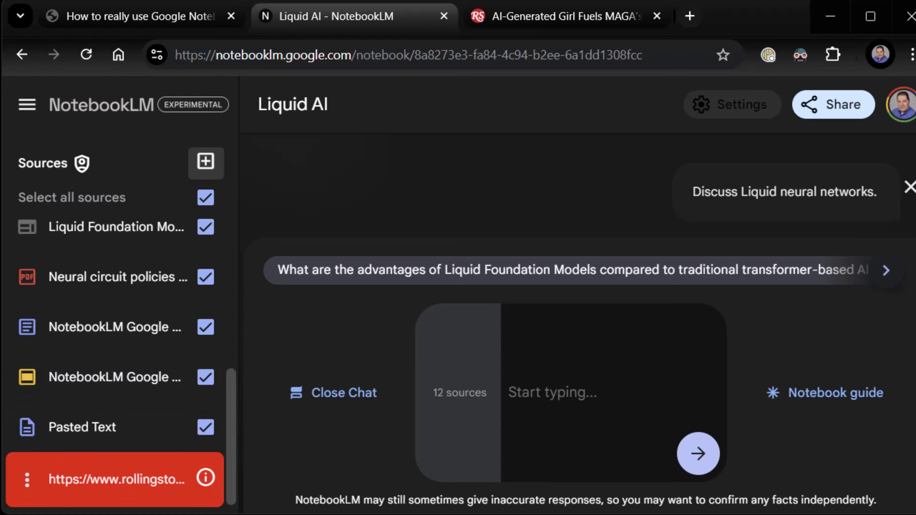
# Remove the rollingstone.com source from the Liquid AI notebook and confirm the deletion.
pyautogui.moveTo(206, 478)
pyautogui.click(27, 479)
pyautogui.click(82, 416)
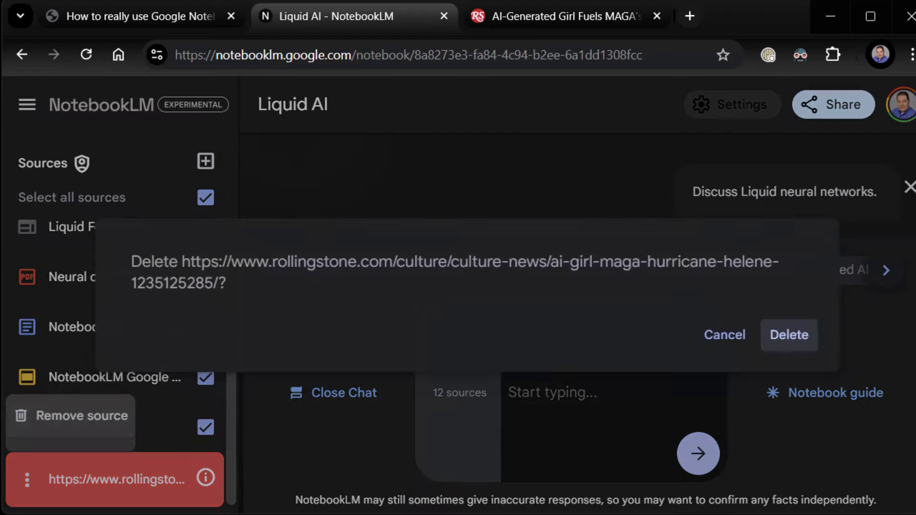
pyautogui.click(789, 335)
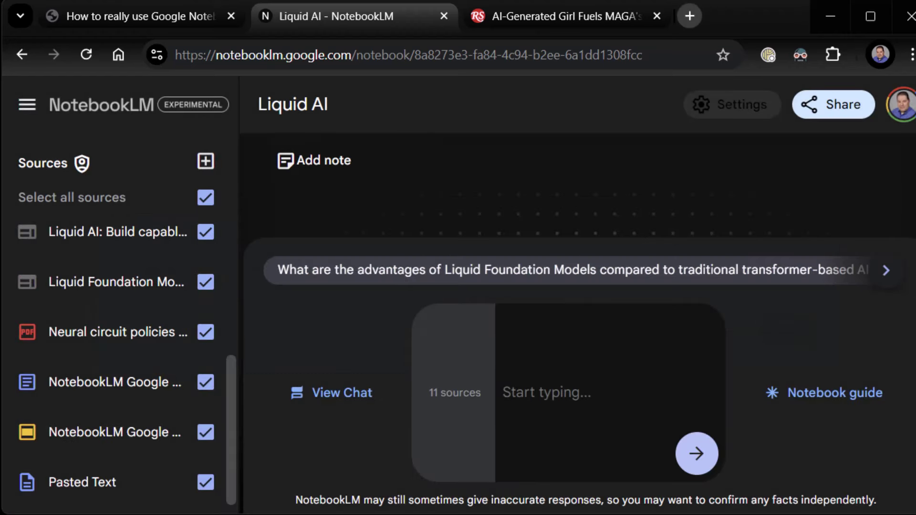
# Open archive.today in a new browser tab and submit the copied Rolling Stone article URL for archiving.
pyautogui.click(689, 16)
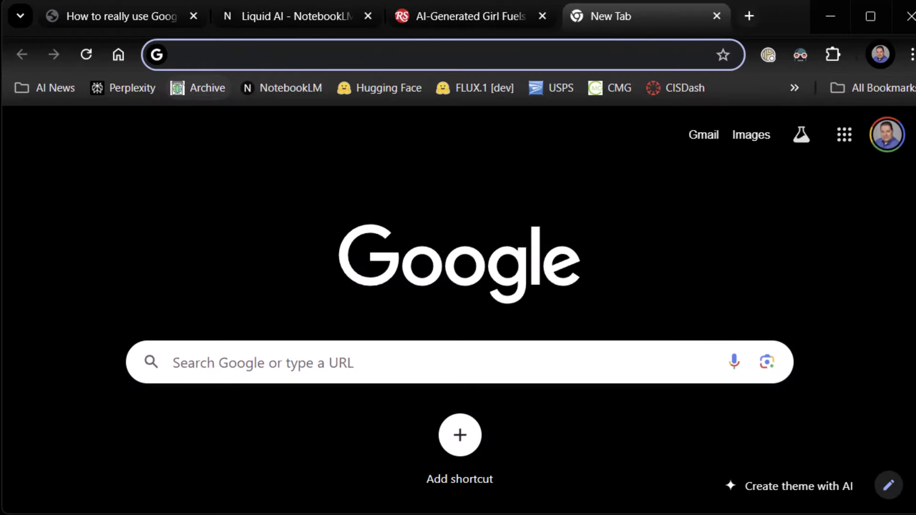
pyautogui.click(199, 87)
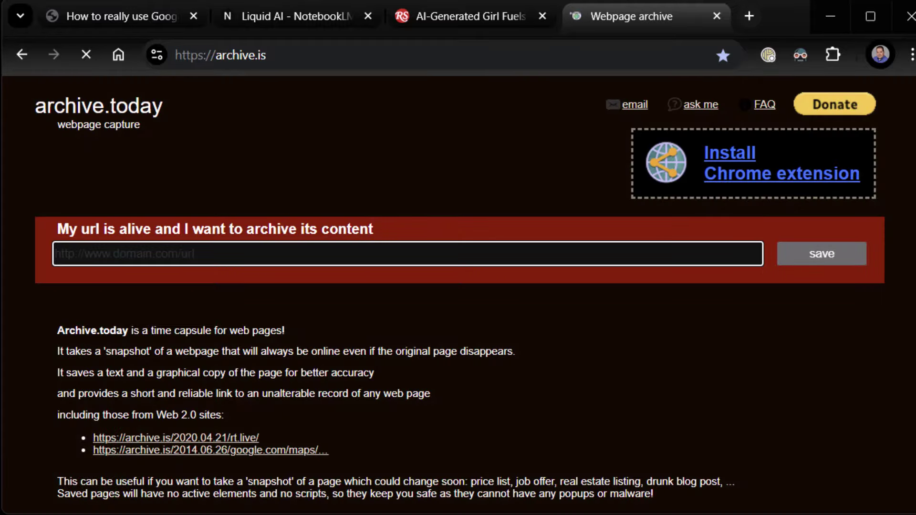
pyautogui.click(205, 254)
pyautogui.hotkey('ctrl', 'v')
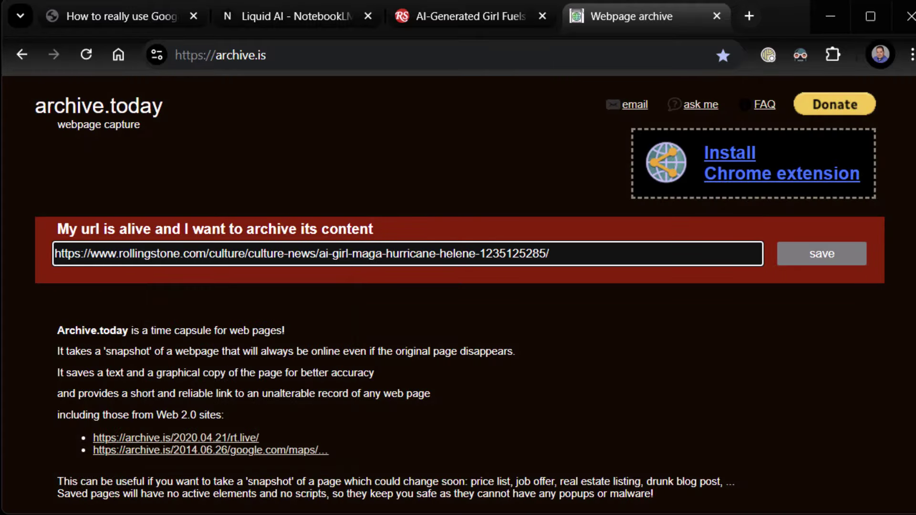
pyautogui.click(822, 254)
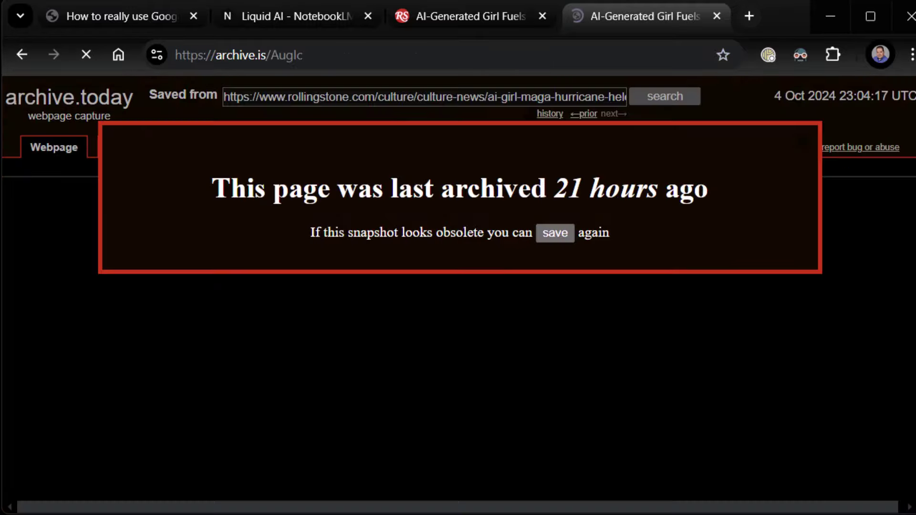
# Look over the archived snapshot of the Rolling Stone article and copy its archive.is address.
pyautogui.scroll(-14, 458, 294)
pyautogui.scroll(5, 458, 294)
pyautogui.press('Home')
pyautogui.hotkey('ctrl', 'l')
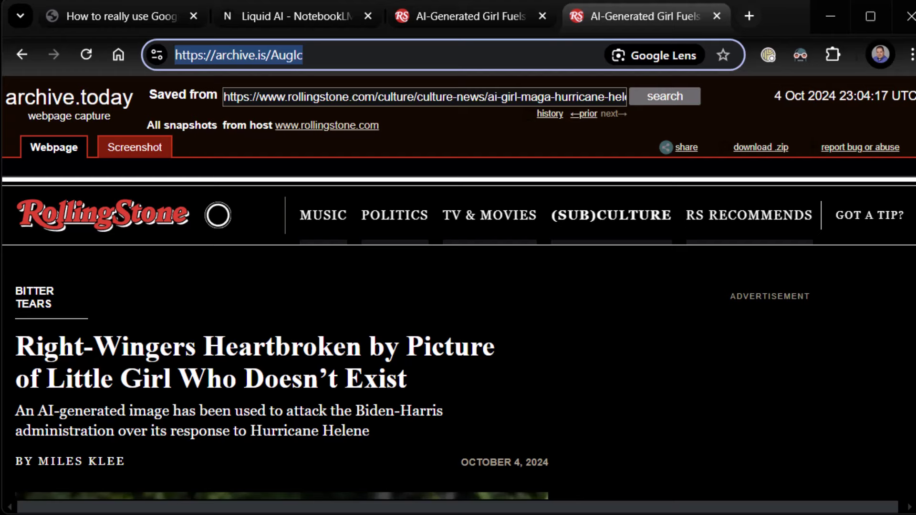
# Add the copied archive.is address as a website source in the Liquid AI notebook and check the source list.
pyautogui.click(296, 16)
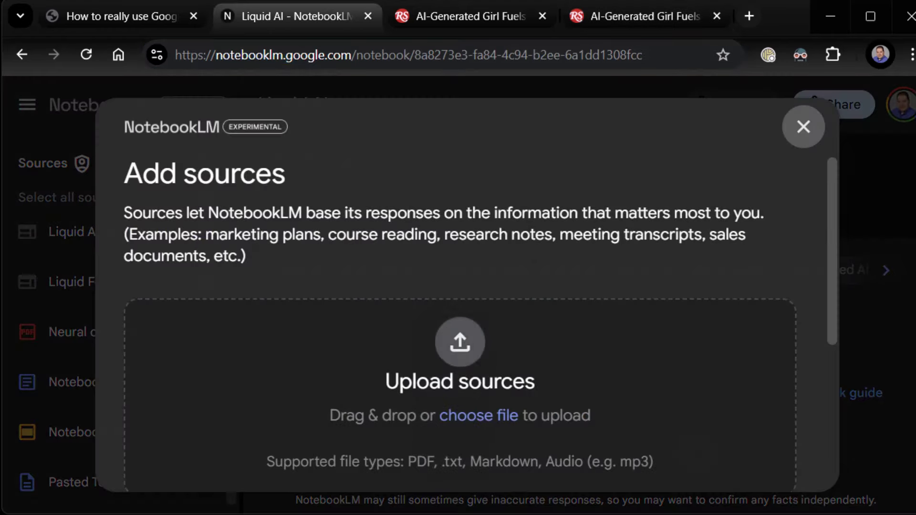
pyautogui.scroll(-5, 459, 286)
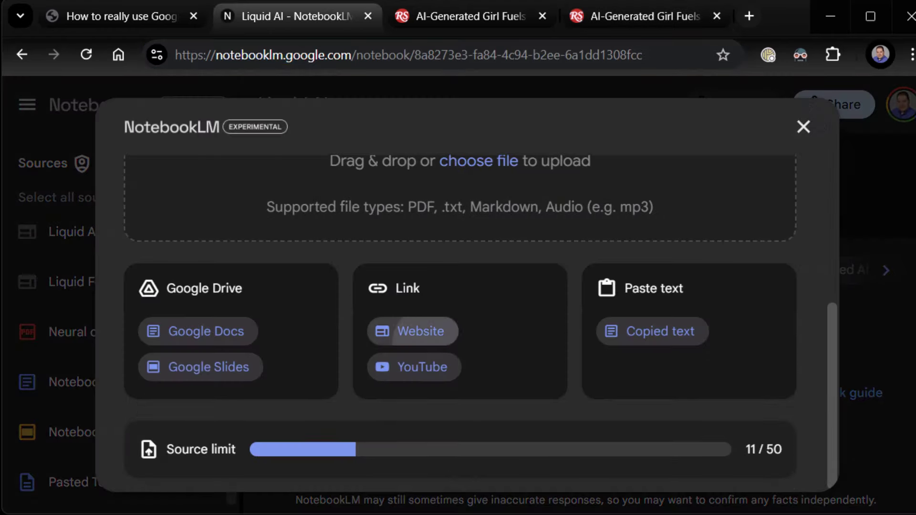
pyautogui.click(413, 331)
pyautogui.write('https://archive.is/AugIc')
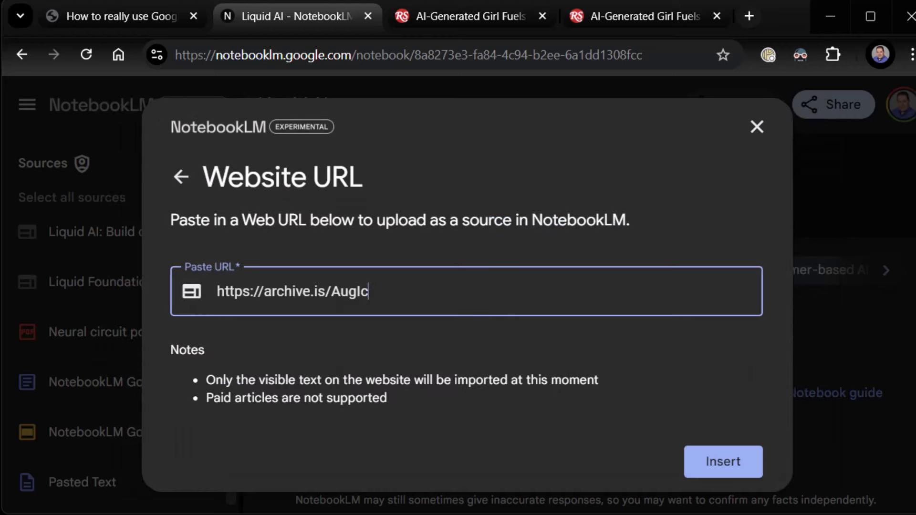
pyautogui.click(723, 461)
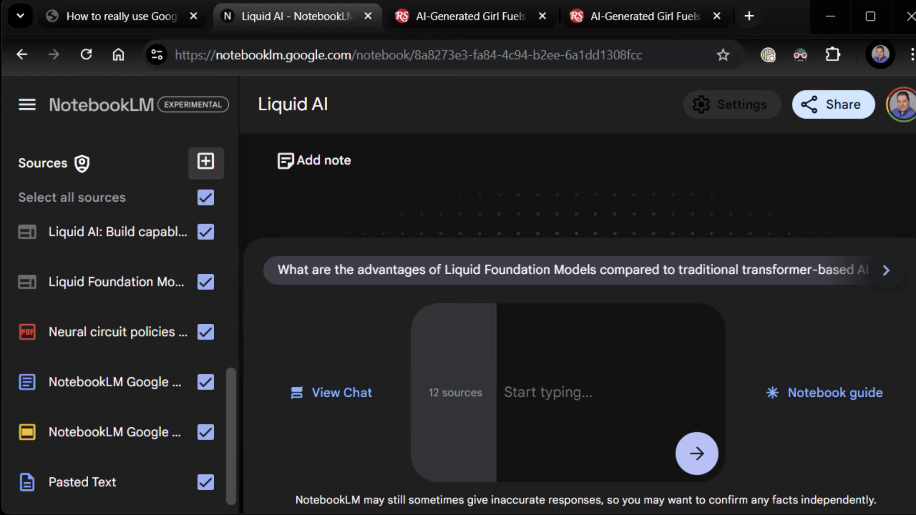
pyautogui.scroll(5, 114, 387)
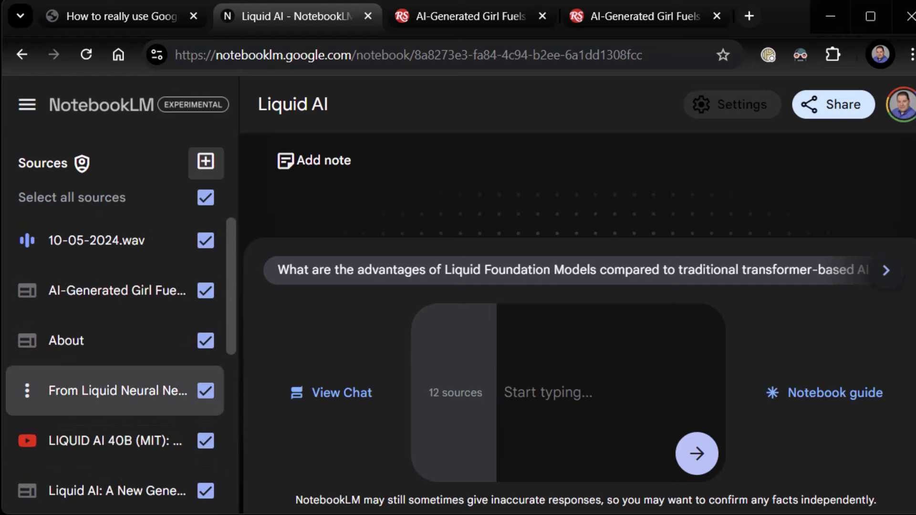
pyautogui.scroll(-2, 114, 396)
pyautogui.scroll(-4, 114, 405)
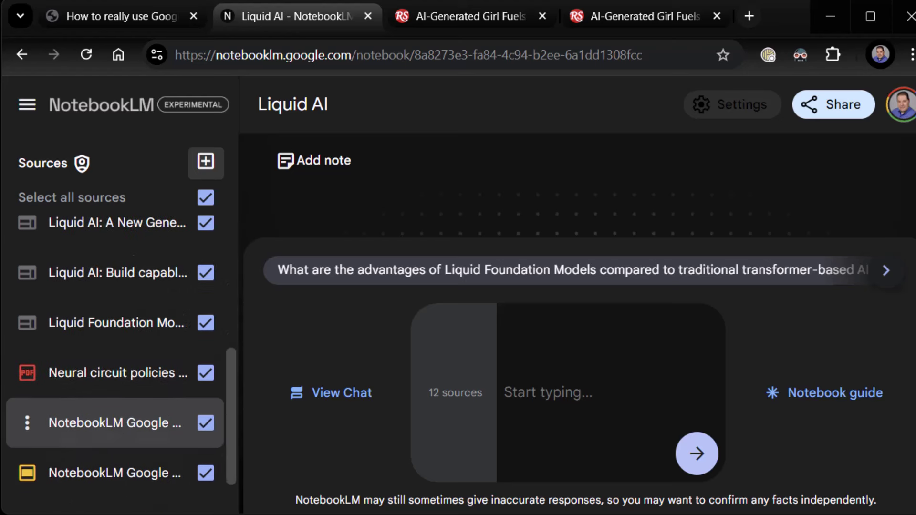
# Remove the source "AI-Generated Girl Fuels MAGA's Hurricane Helene Outrage" from the notebook.
pyautogui.scroll(6, 115, 432)
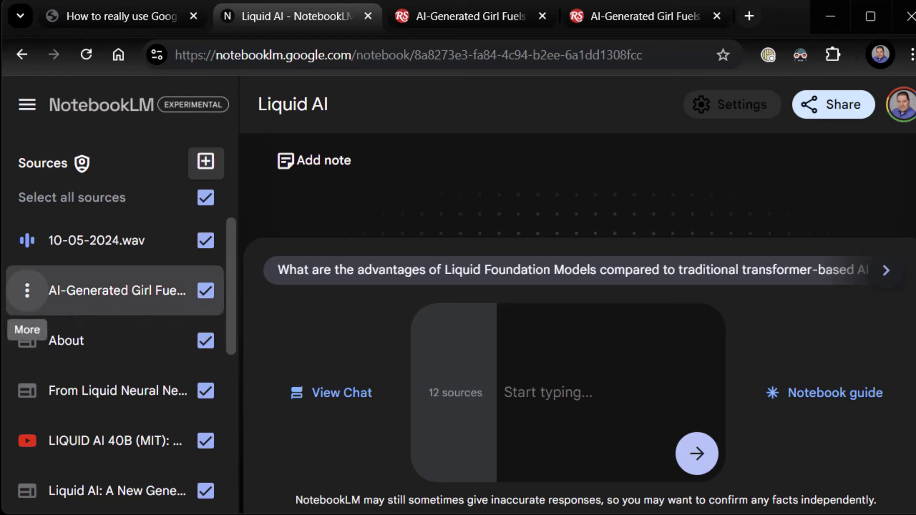
pyautogui.click(27, 290)
pyautogui.click(76, 340)
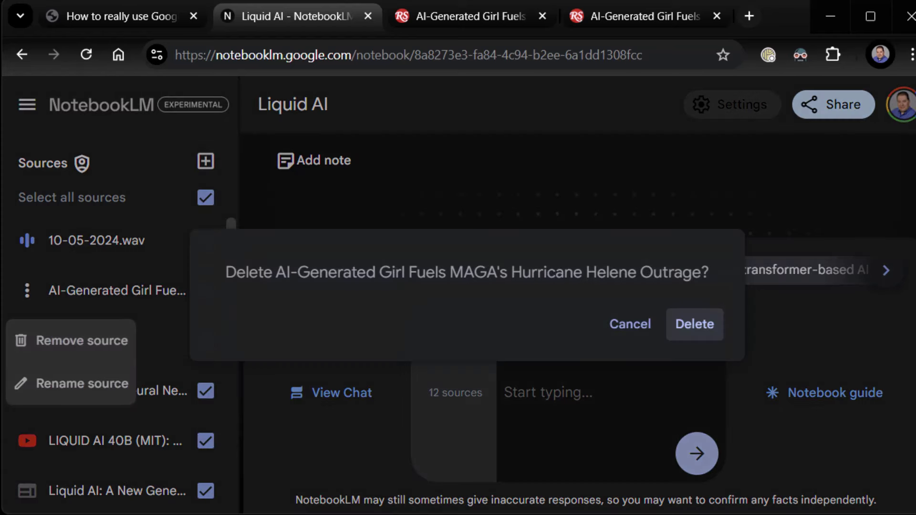
pyautogui.press('Return')
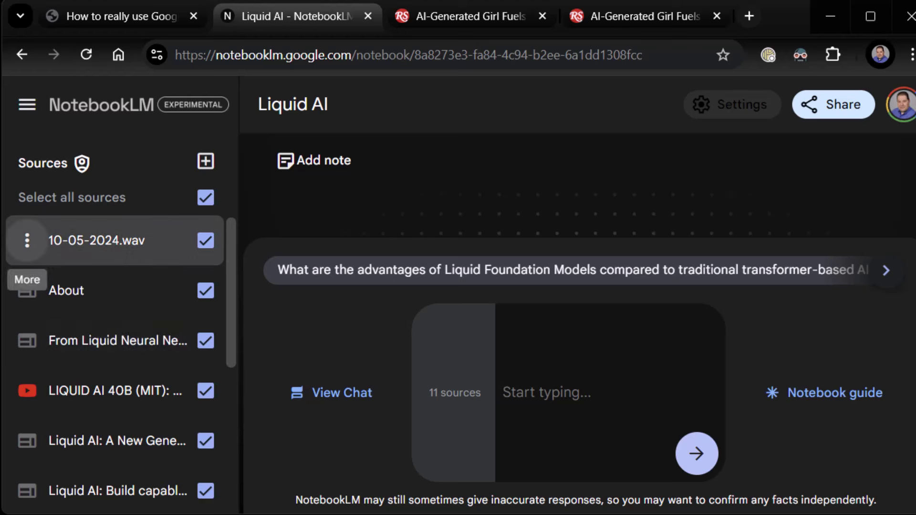
# Delete the 10-05-2024.wav source from the notebook and look over the remaining sources.
pyautogui.click(28, 240)
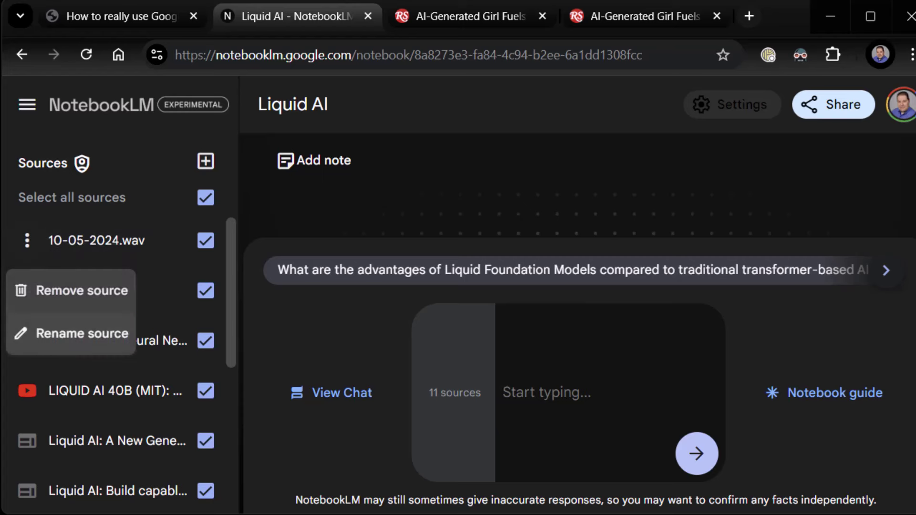
pyautogui.click(71, 290)
pyautogui.click(541, 324)
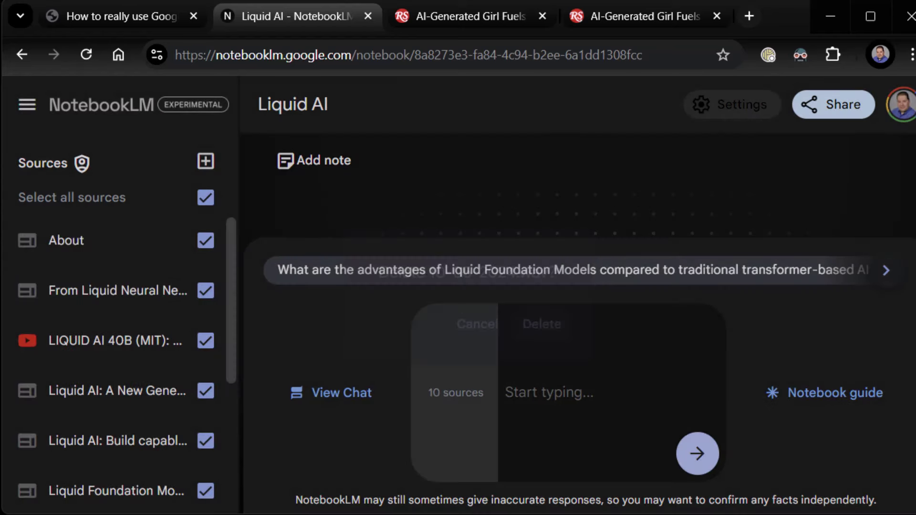
pyautogui.scroll(-4, 114, 363)
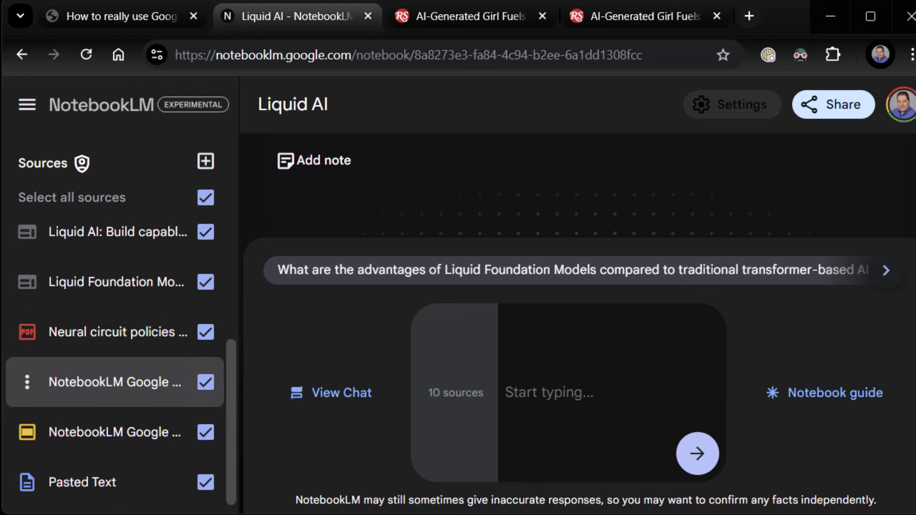
pyautogui.scroll(4, 114, 388)
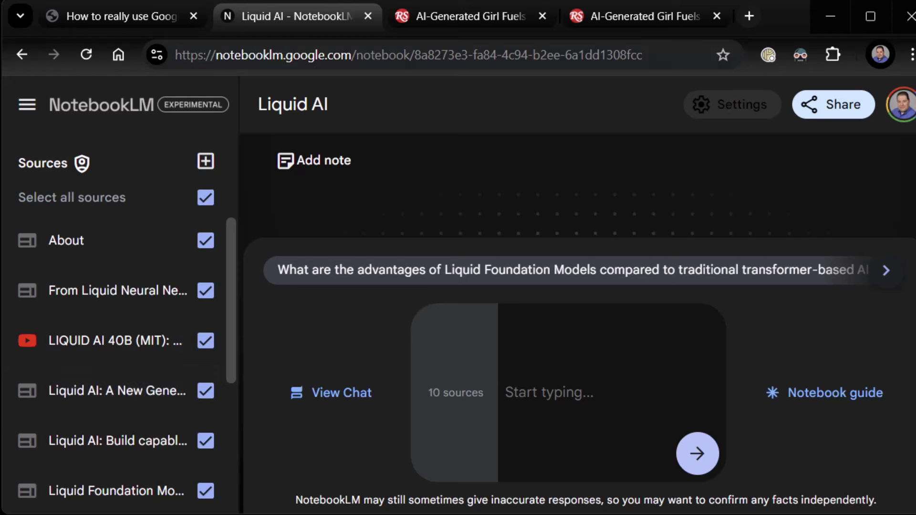
# Close both Rolling Stone article tabs and look over the personal and example notebooks on the NotebookLM home page.
pyautogui.click(717, 16)
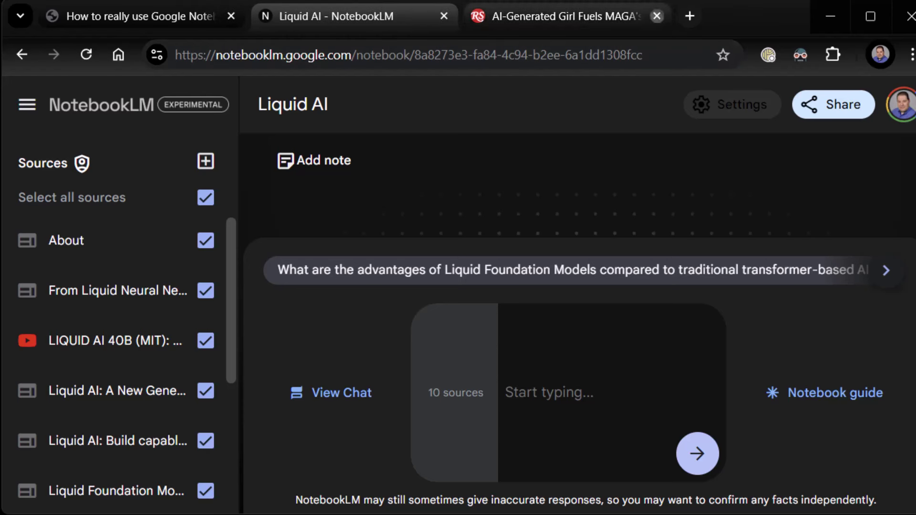
pyautogui.click(657, 16)
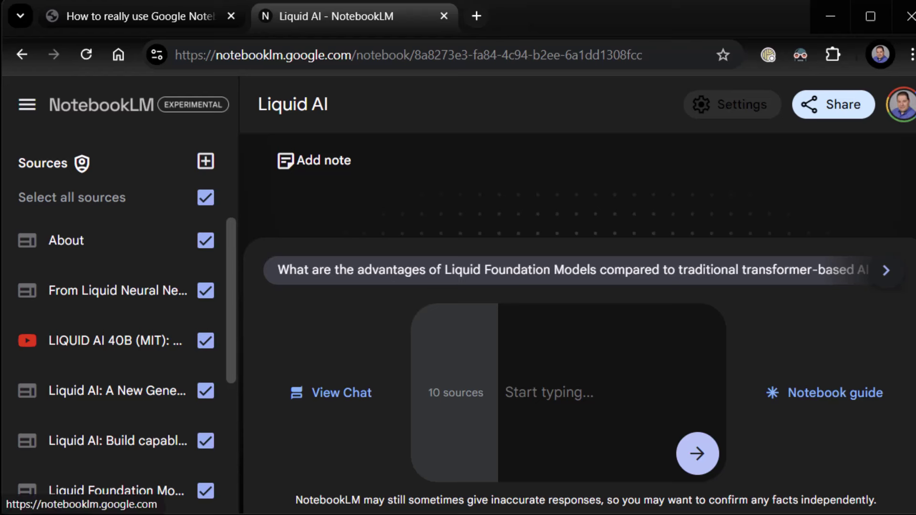
pyautogui.click(101, 105)
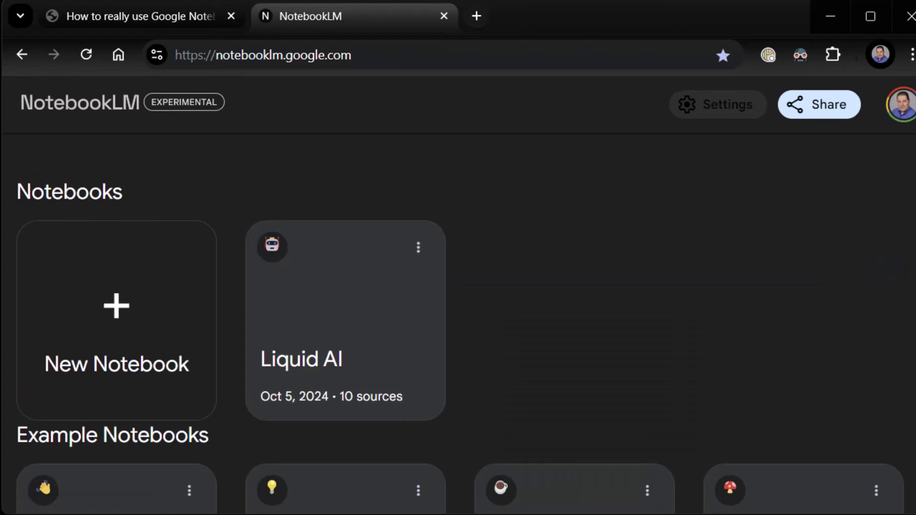
pyautogui.scroll(-3, 458, 296)
pyautogui.scroll(2, 458, 295)
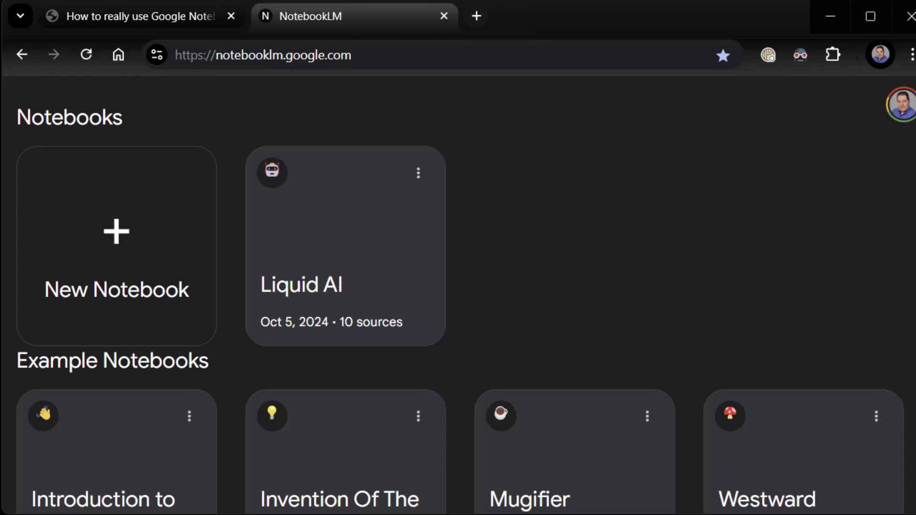
pyautogui.scroll(-2, 460, 295)
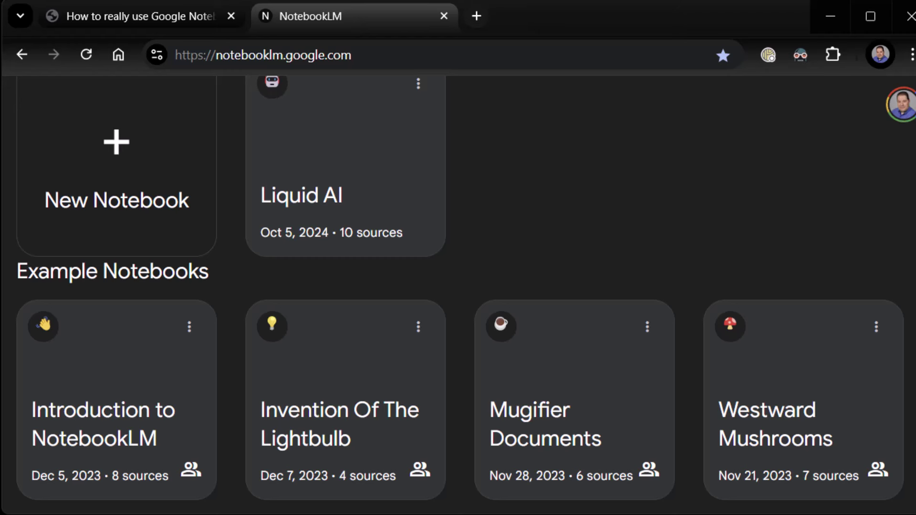
pyautogui.scroll(3, 458, 287)
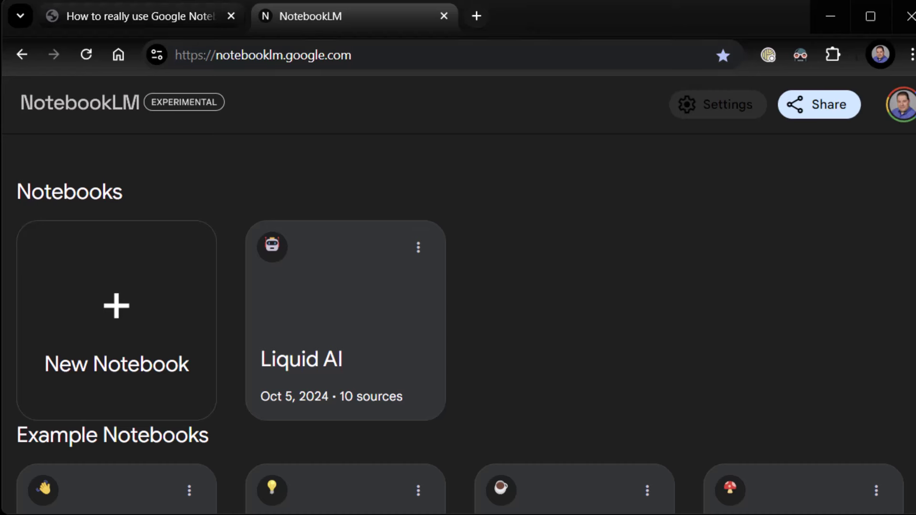
# Review the slides on the notebook guide, help me create, summary, audio overview and suggested questions in the "How to really use Google Notebooklm" PDF.
pyautogui.click(141, 16)
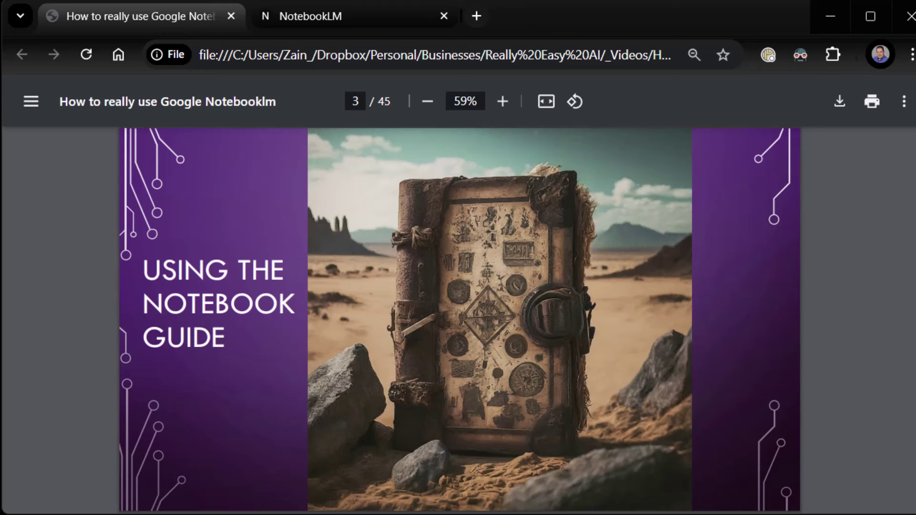
pyautogui.press('Right')
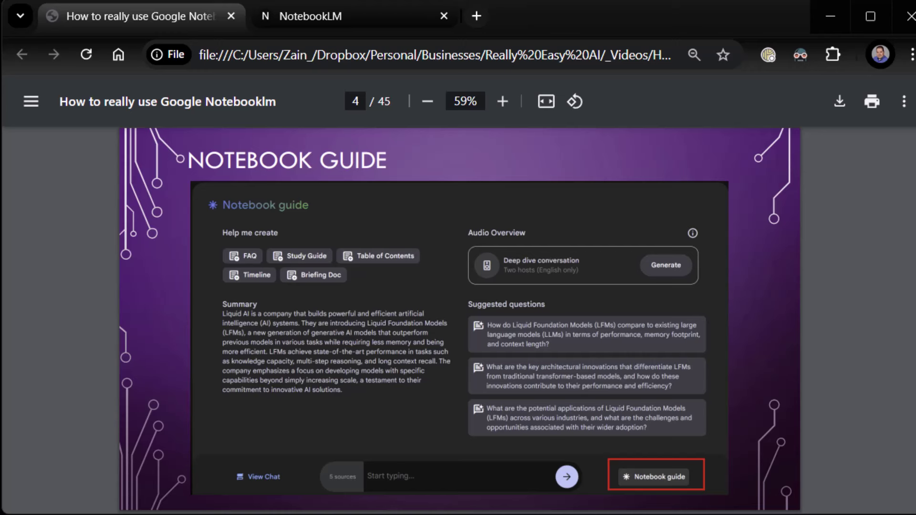
pyautogui.press('Right')
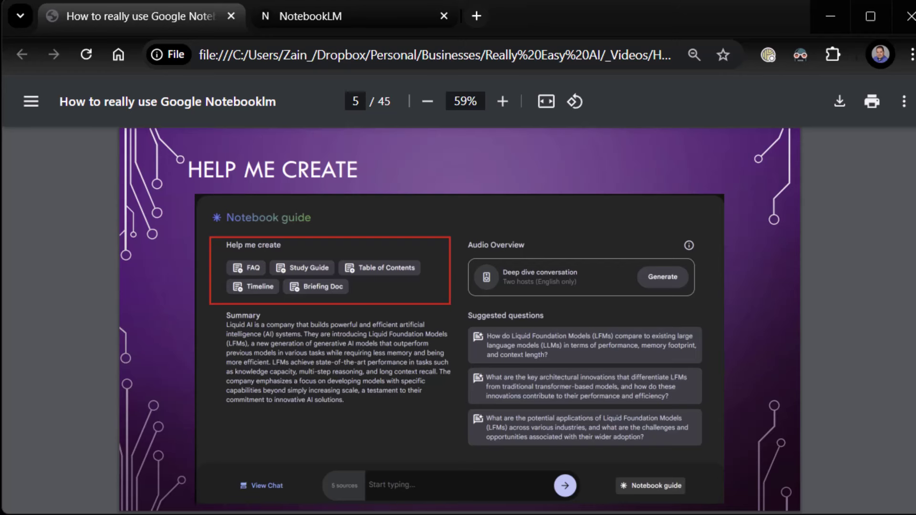
pyautogui.press('Right')
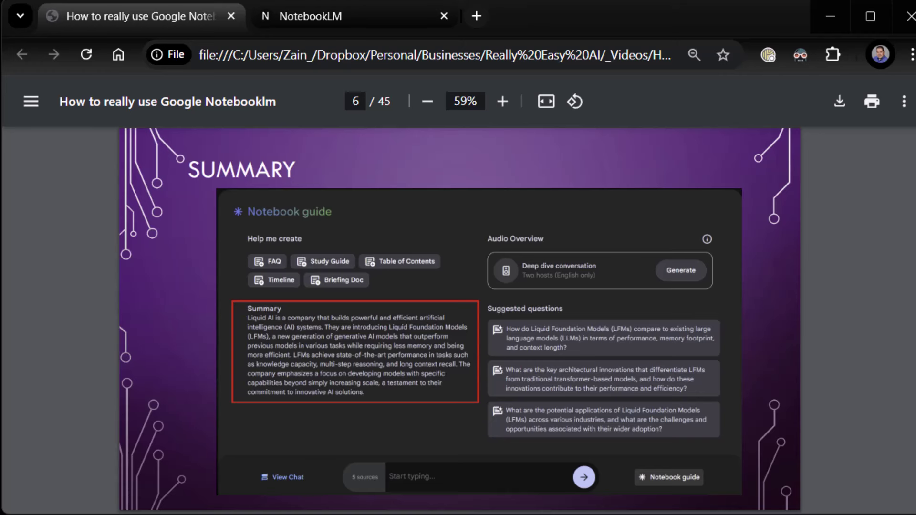
pyautogui.press('Right')
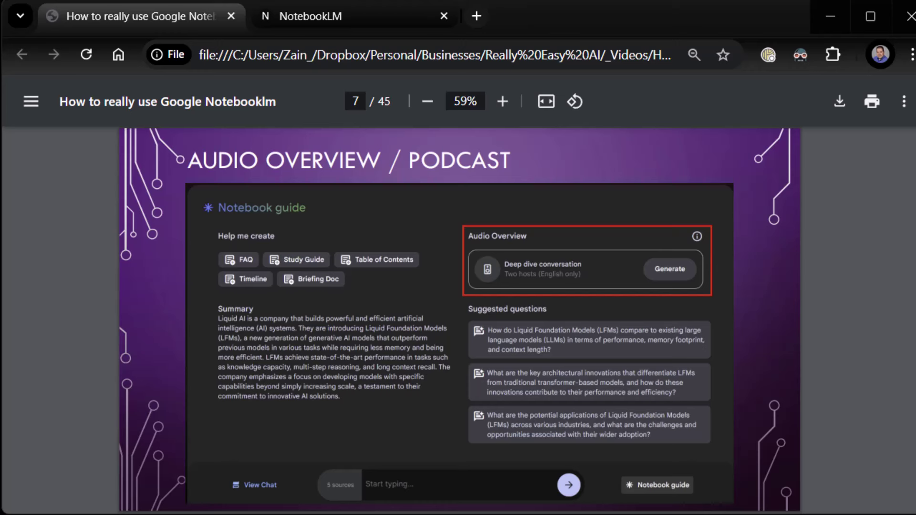
pyautogui.press('Right')
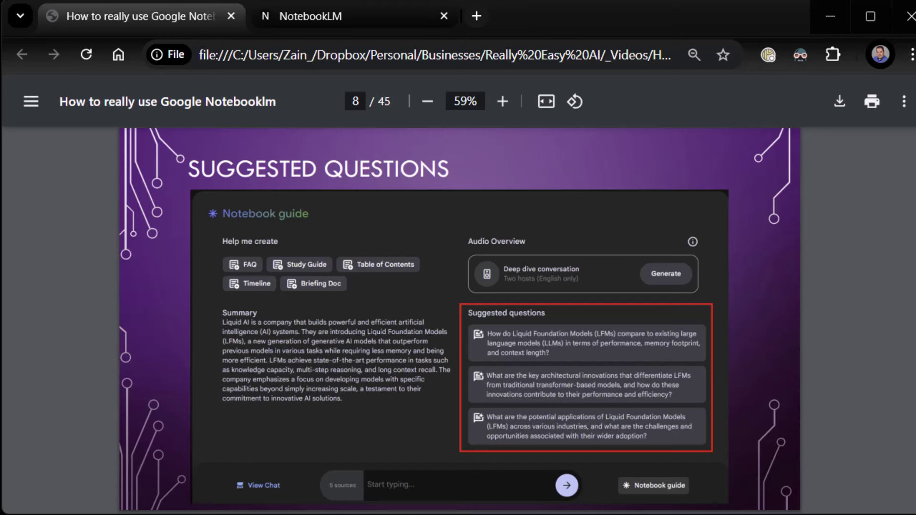
pyautogui.press('Right')
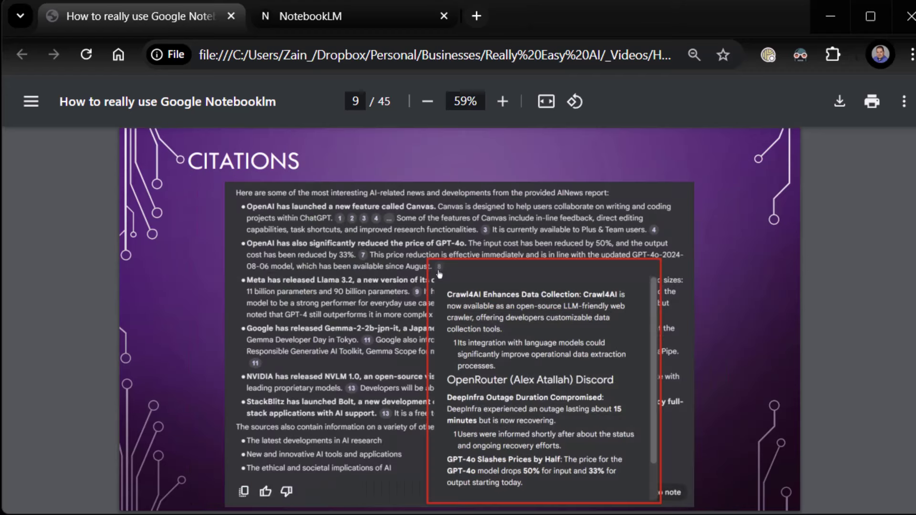
pyautogui.press('Left')
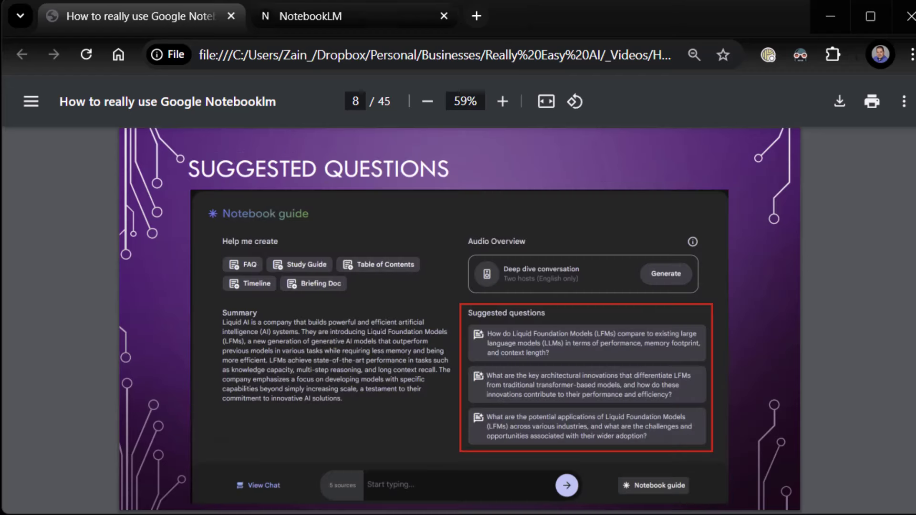
# Open the Liquid AI notebook in NotebookLM, collapse its source list and show the notebook guide.
pyautogui.hotkey('ctrl', 'Tab')
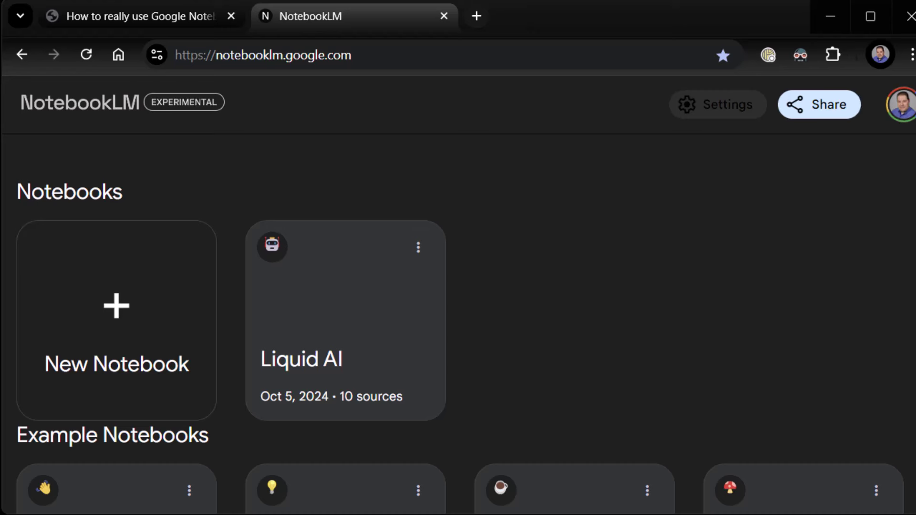
pyautogui.click(345, 321)
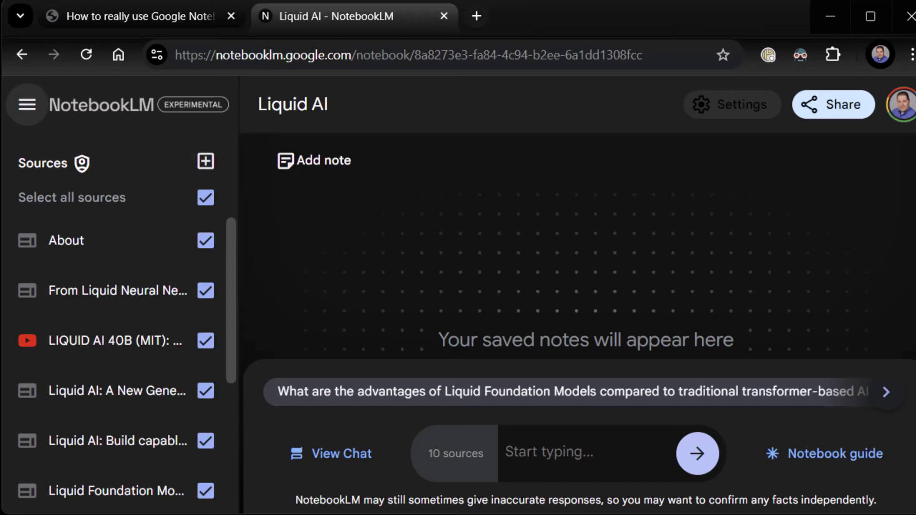
pyautogui.click(27, 104)
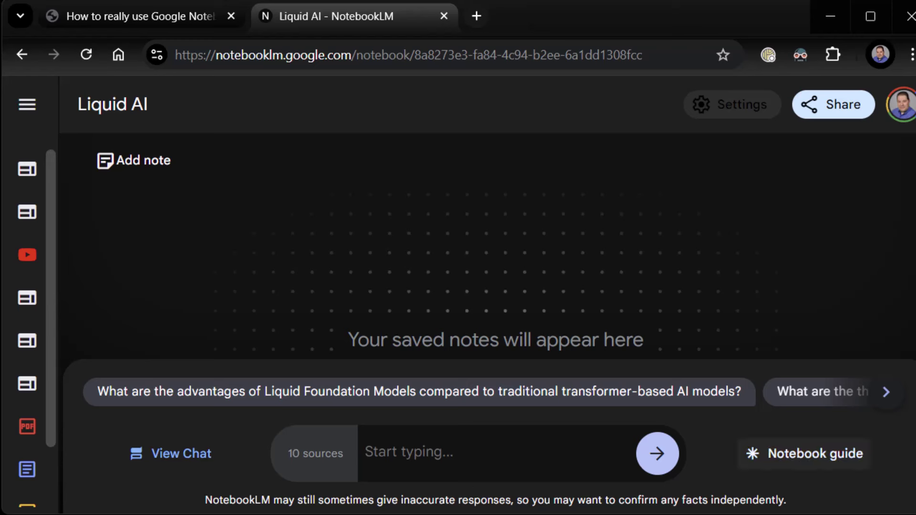
pyautogui.click(804, 454)
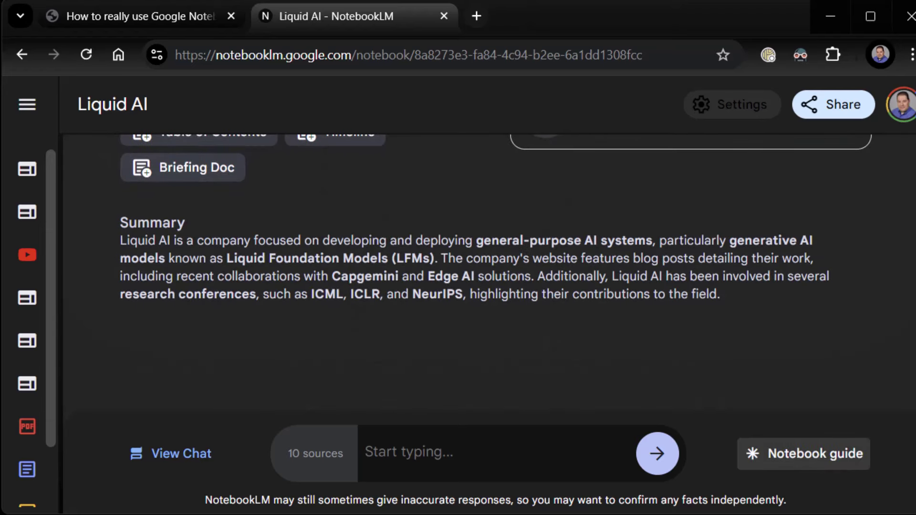
pyautogui.moveTo(458, 513); pyautogui.dragTo(459, 514)
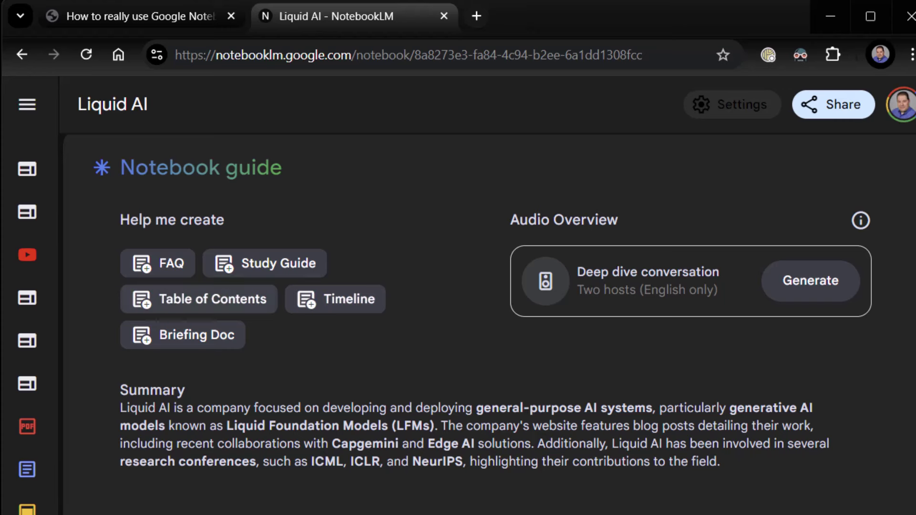
# Expand the source list and delete the NotebookLM Google Doc Demo source and the Google Slides source.
pyautogui.click(27, 104)
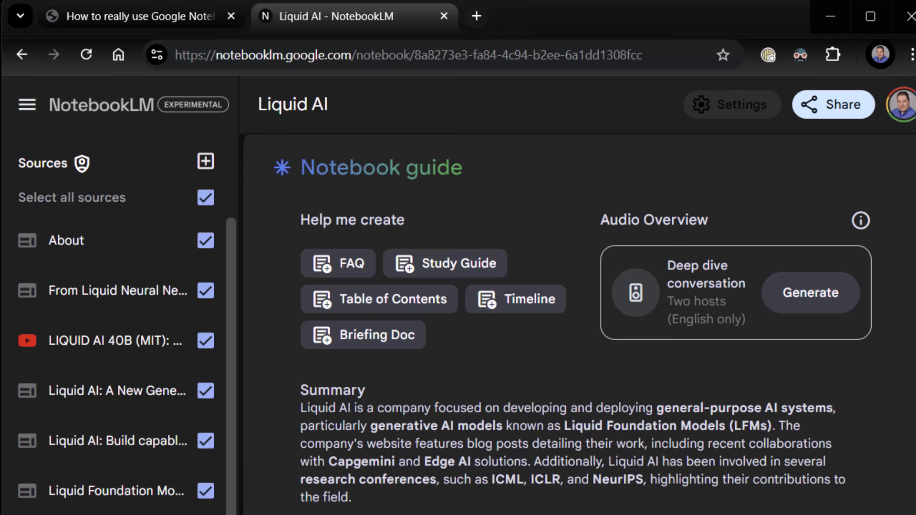
pyautogui.scroll(-1, 127, 363)
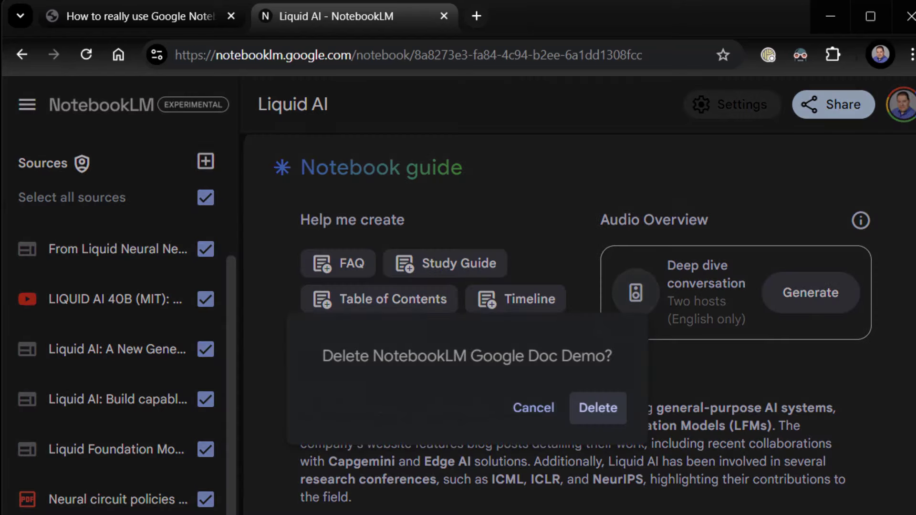
pyautogui.press('Return')
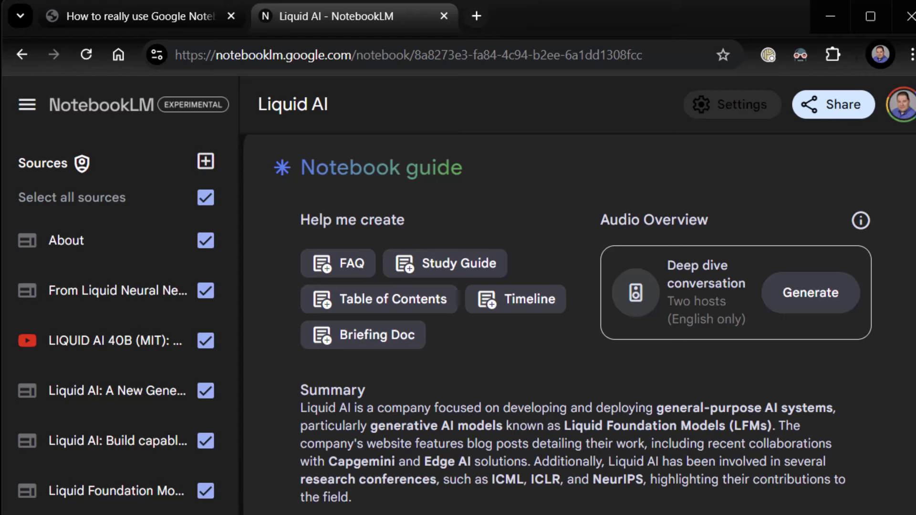
pyautogui.press('Return')
pyautogui.press('Return')
# Check the content of the Pasted Text source, close it and collapse the source list again.
pyautogui.click(116, 511)
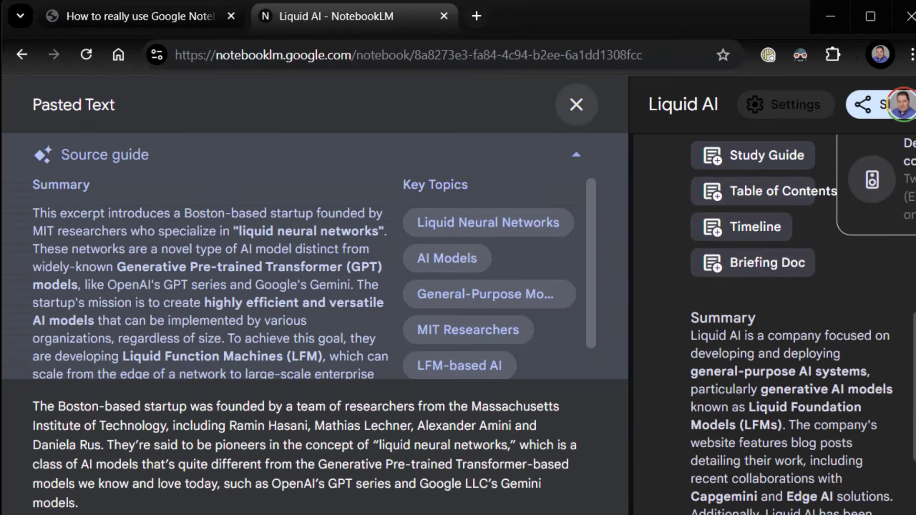
pyautogui.click(577, 104)
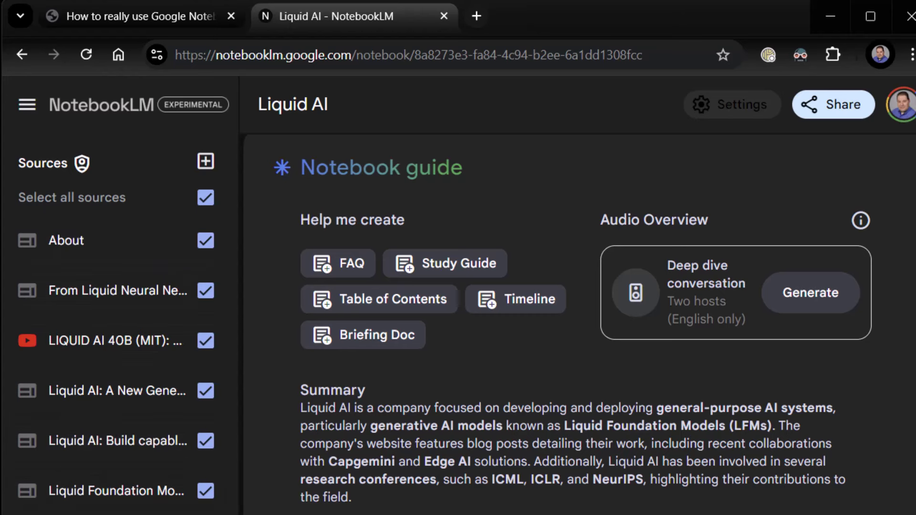
pyautogui.click(27, 105)
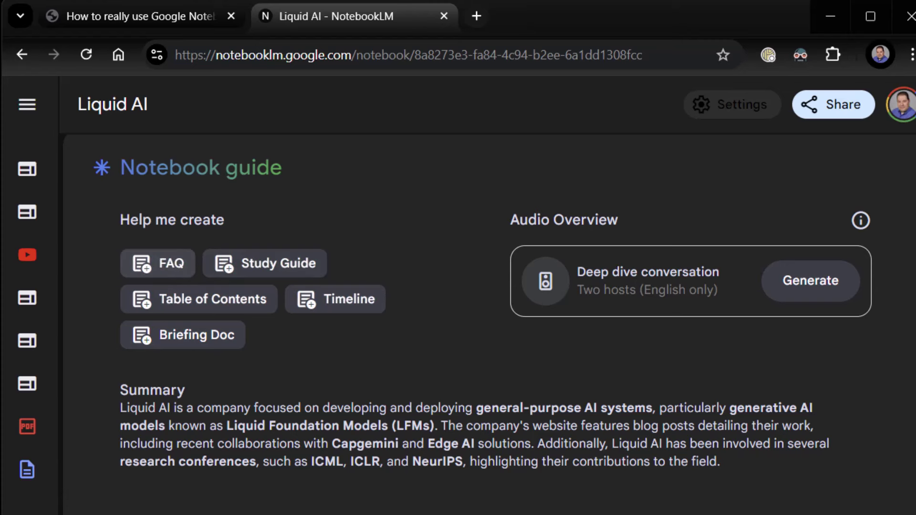
# Generate an FAQ from the notebook guide and rename the resulting saved note as "FAQ".
pyautogui.click(158, 263)
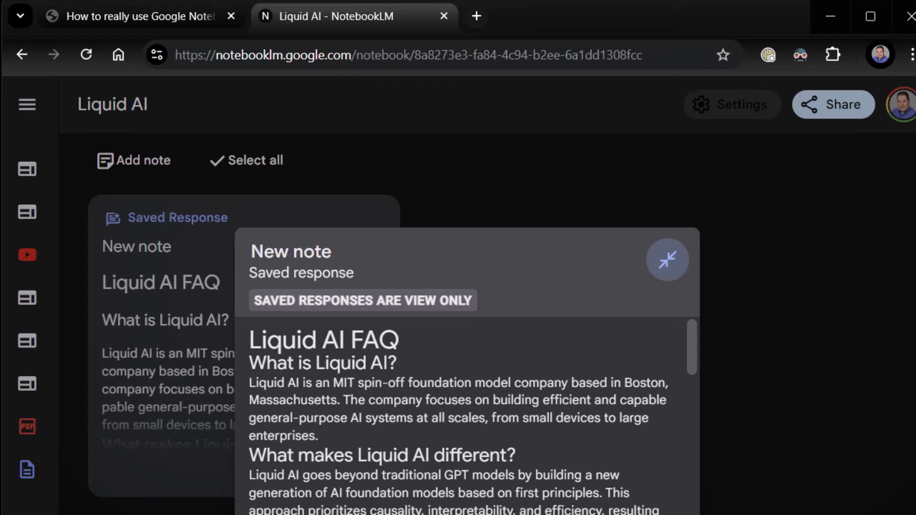
pyautogui.click(667, 260)
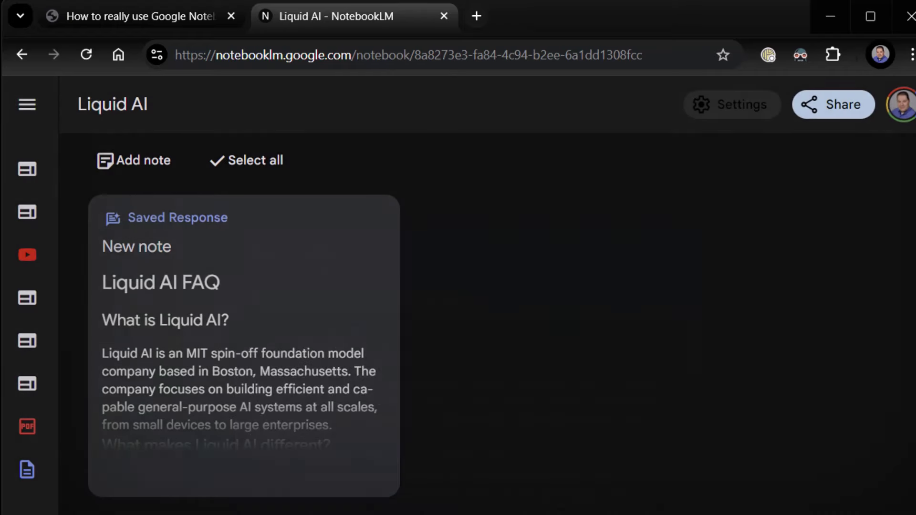
pyautogui.click(244, 334)
pyautogui.moveTo(334, 253); pyautogui.dragTo(250, 253)
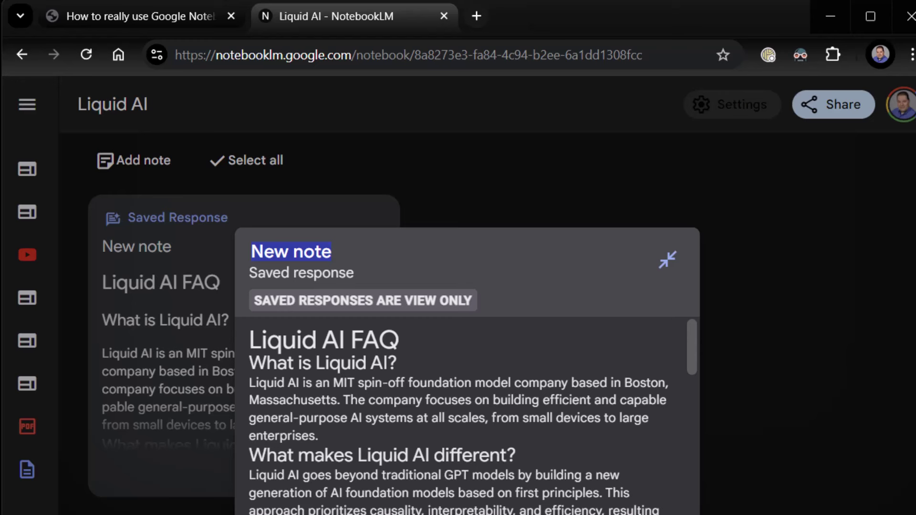
pyautogui.write('FAQ')
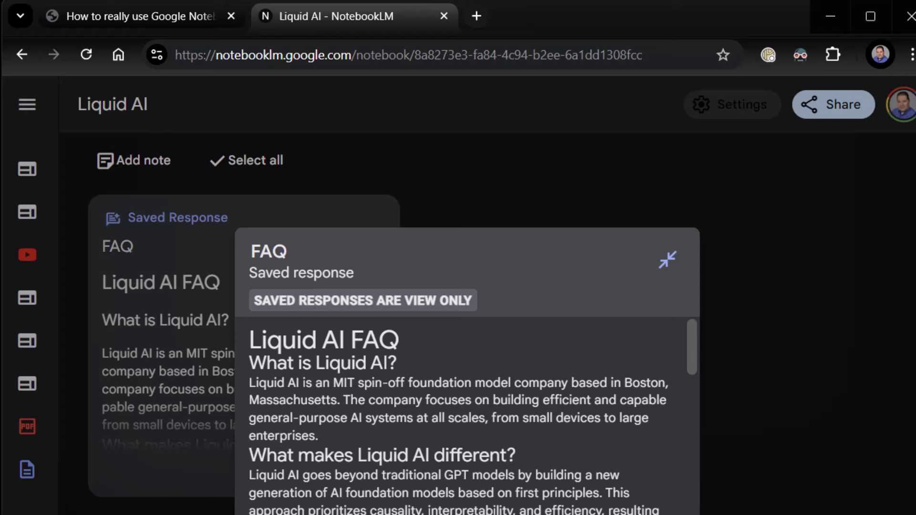
pyautogui.press('Escape')
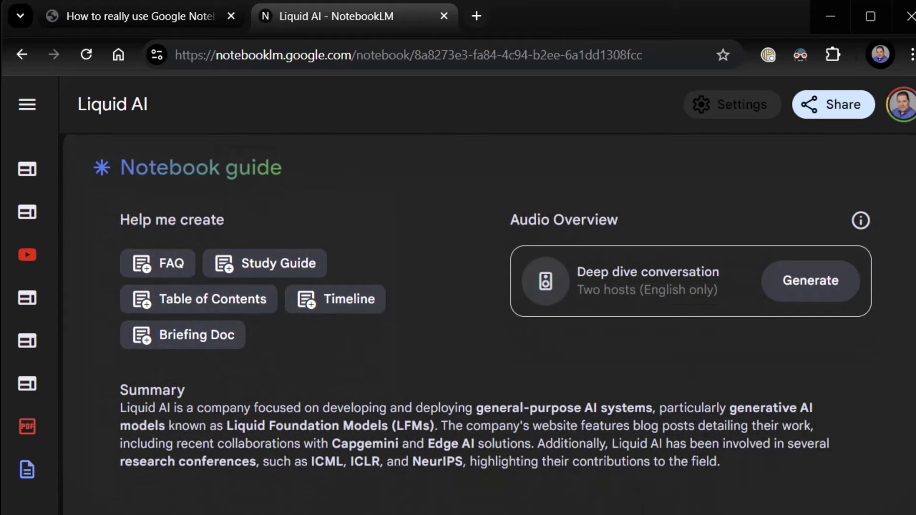
# Generate a Study Guide, Table of Contents, Timeline and Briefing Doc from the notebook guide.
pyautogui.click(265, 263)
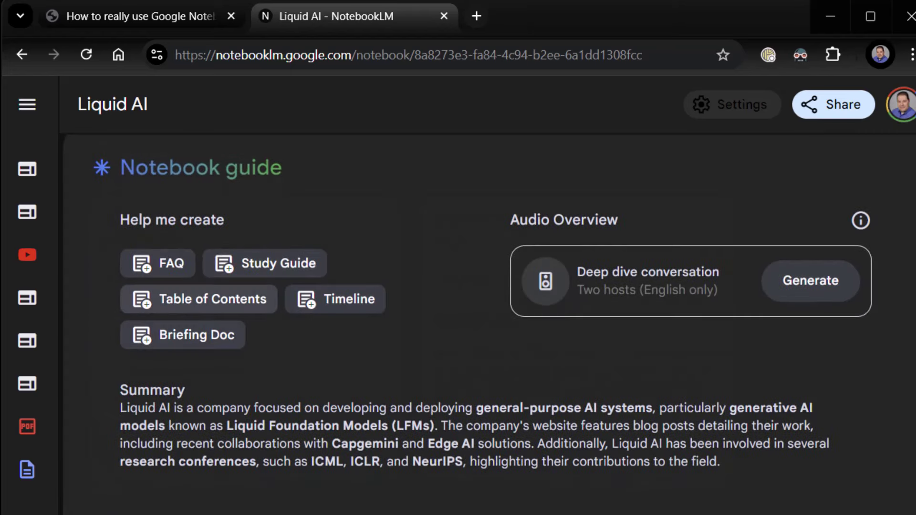
pyautogui.click(212, 299)
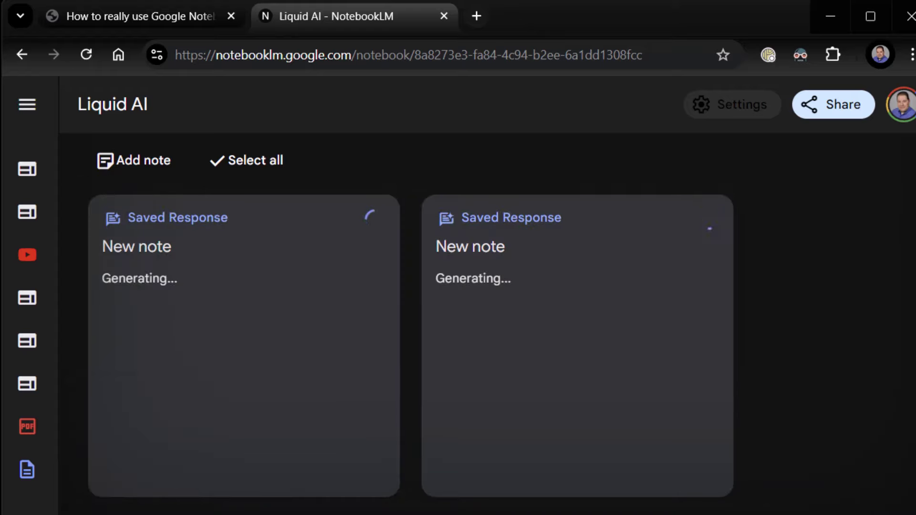
pyautogui.click(801, 511)
pyautogui.click(342, 301)
pyautogui.click(801, 511)
pyautogui.click(200, 334)
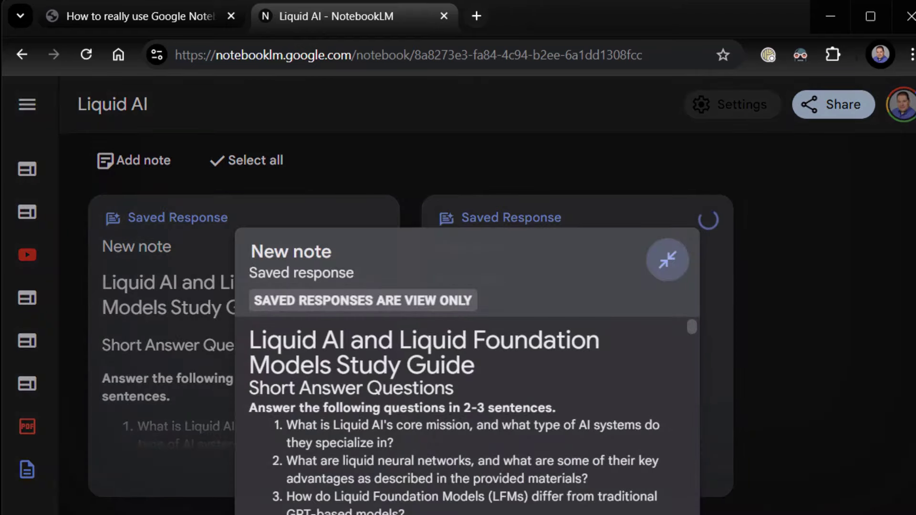
# Rename the saved note containing the generated study guide as "Study Guide" and close it.
pyautogui.moveTo(334, 252); pyautogui.dragTo(250, 252)
pyautogui.write('S')
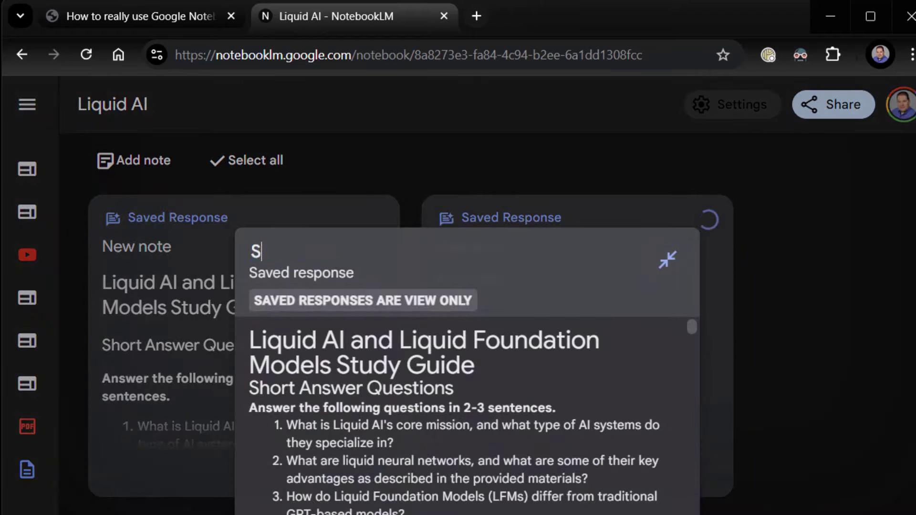
pyautogui.write('tudy Guide')
pyautogui.press('Escape')
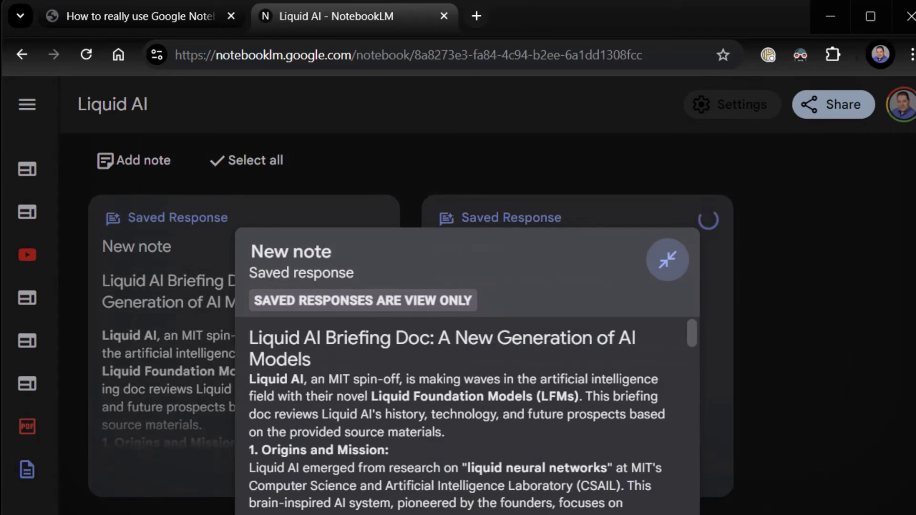
# Rename the saved note containing the generated briefing as "Briefing Doc" and close it.
pyautogui.press('Tab')
pyautogui.write('Br')
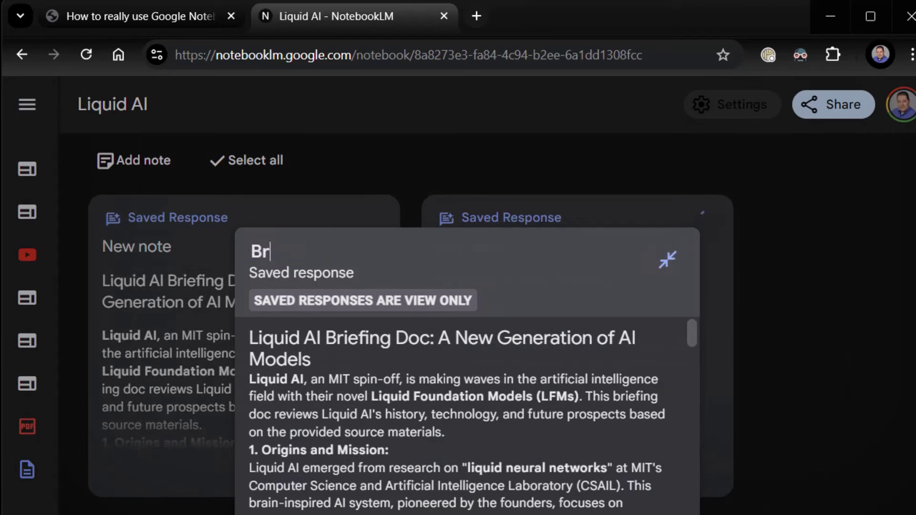
pyautogui.write('iefing Doc')
pyautogui.click(668, 260)
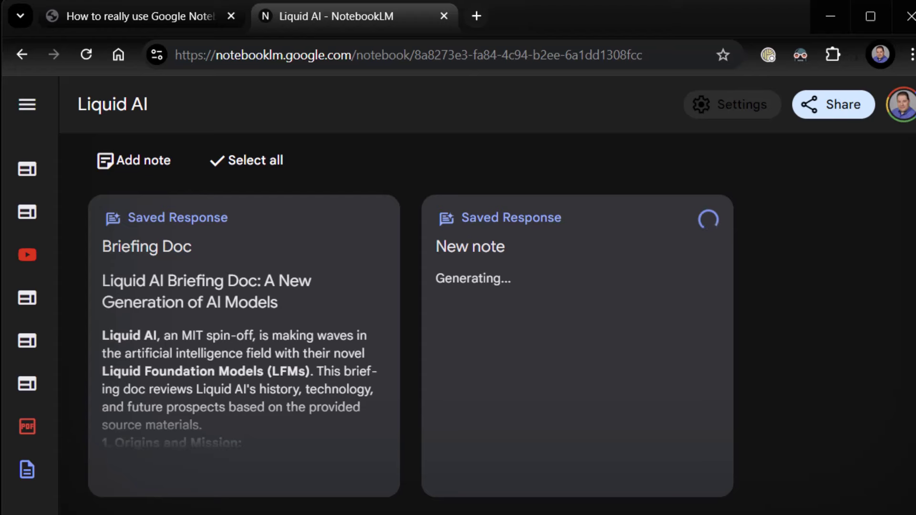
# Open the saved note headed "Liquid AI and Liquid Foundation Models: A Deep Dive" to check its content, and close it.
pyautogui.scroll(1, 577, 210)
pyautogui.click(577, 210)
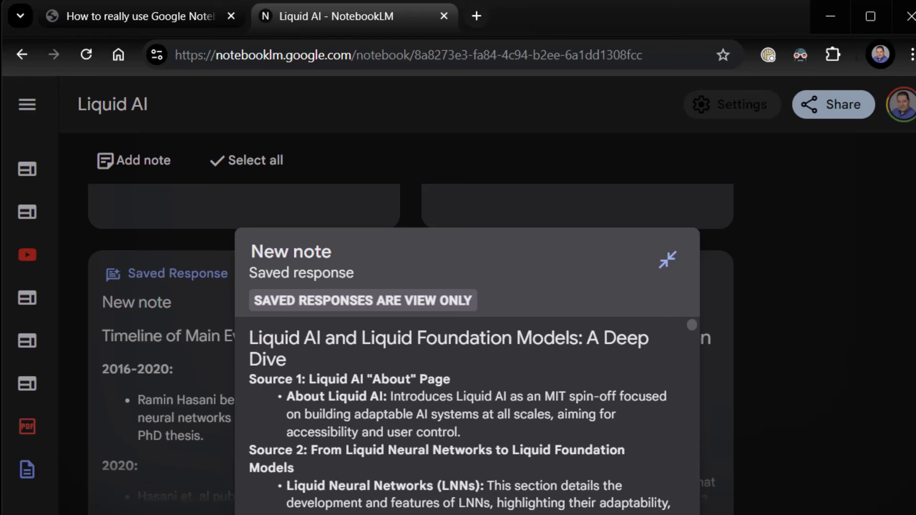
pyautogui.click(667, 260)
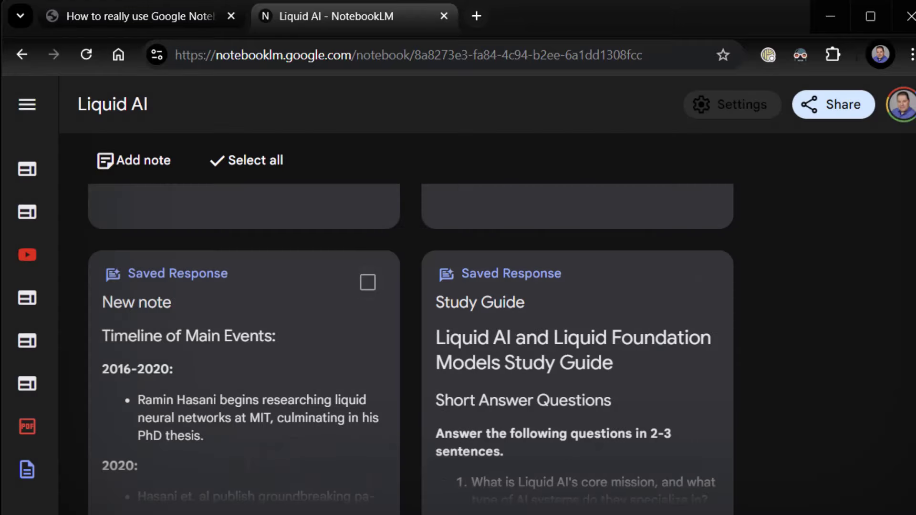
# Rename the saved note containing the timeline of main events as "Timeline" and close it.
pyautogui.click(267, 329)
pyautogui.moveTo(333, 252); pyautogui.dragTo(251, 252)
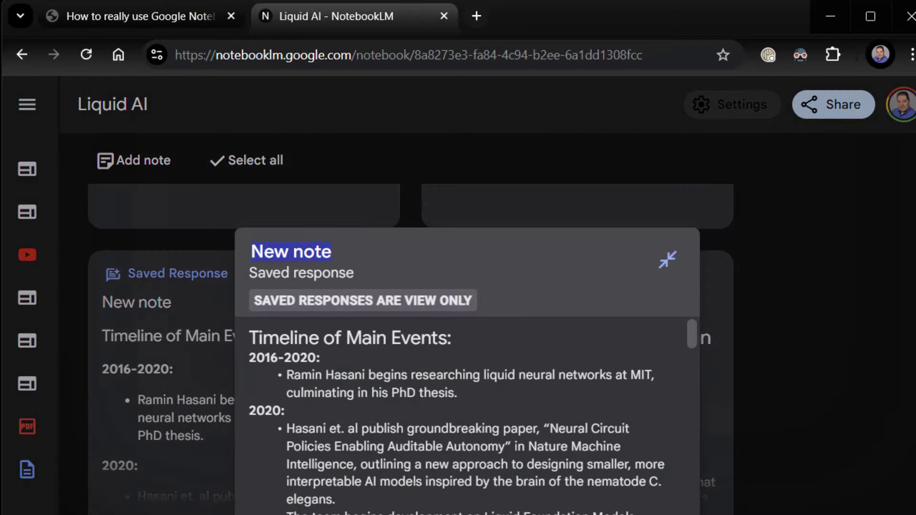
pyautogui.write('Timeline')
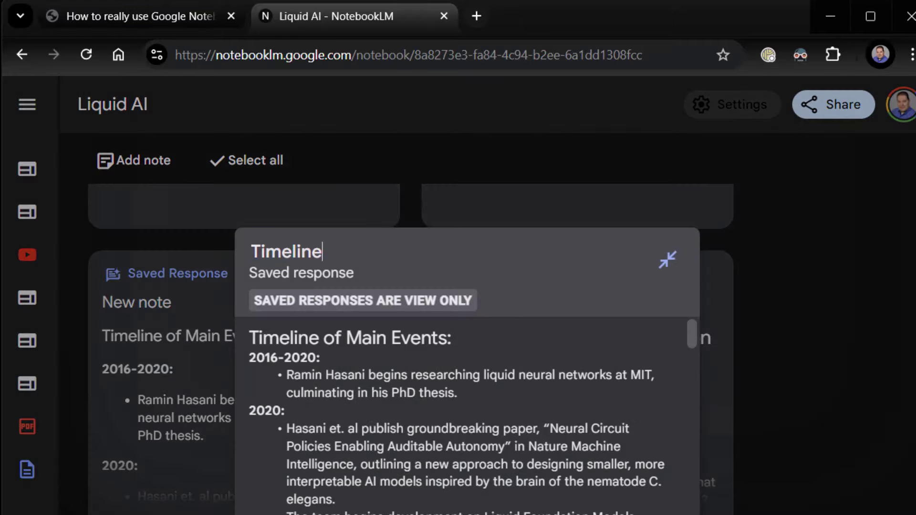
pyautogui.click(668, 260)
# Read through the saved note headed "A Deep Dive", rename it as "Table of Contents" and close it.
pyautogui.scroll(-2, 411, 348)
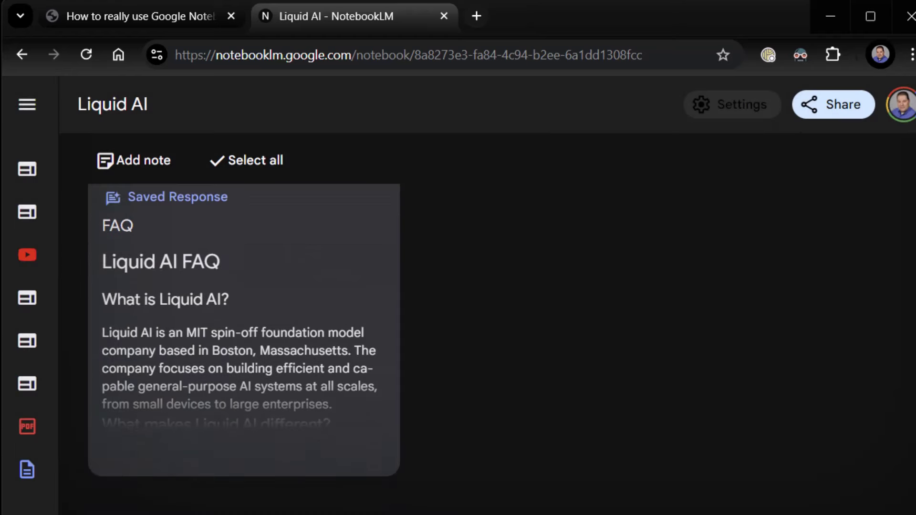
pyautogui.scroll(2, 410, 348)
pyautogui.scroll(1, 410, 348)
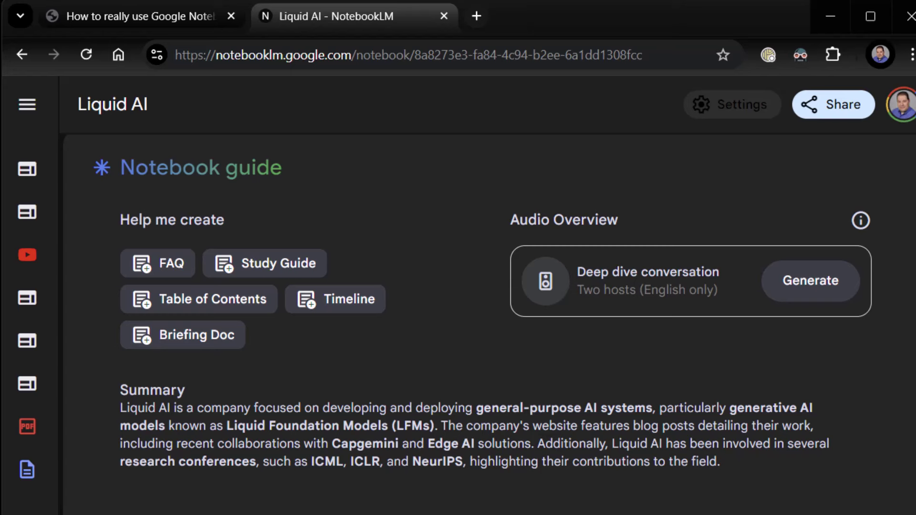
pyautogui.scroll(3, 410, 348)
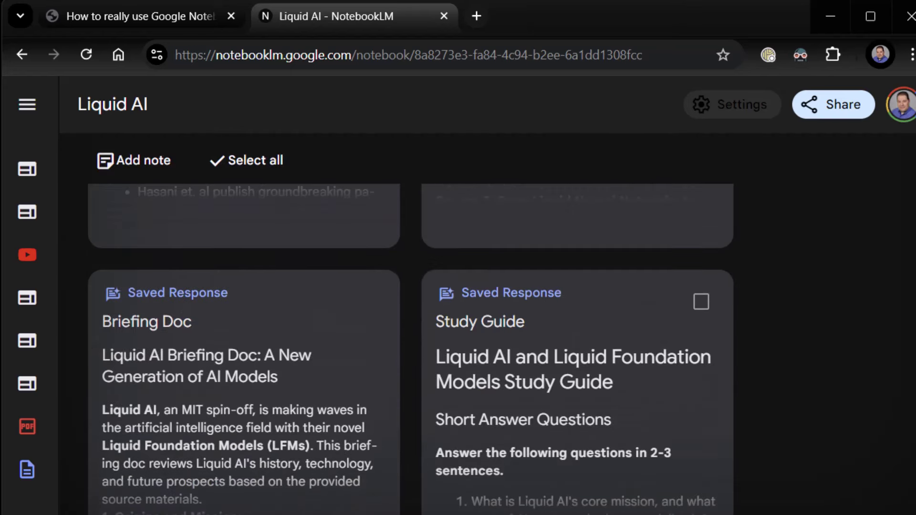
pyautogui.scroll(5, 577, 334)
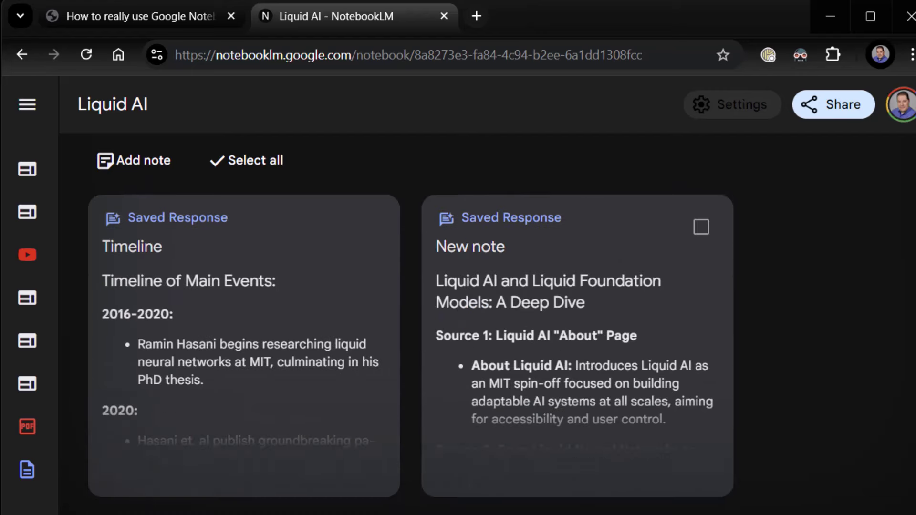
pyautogui.click(692, 370)
pyautogui.scroll(-10, 692, 370)
pyautogui.scroll(-9, 468, 415)
pyautogui.scroll(10, 467, 415)
pyautogui.scroll(10, 467, 415)
pyautogui.moveTo(336, 252); pyautogui.dragTo(251, 251)
pyautogui.write('Table of Con')
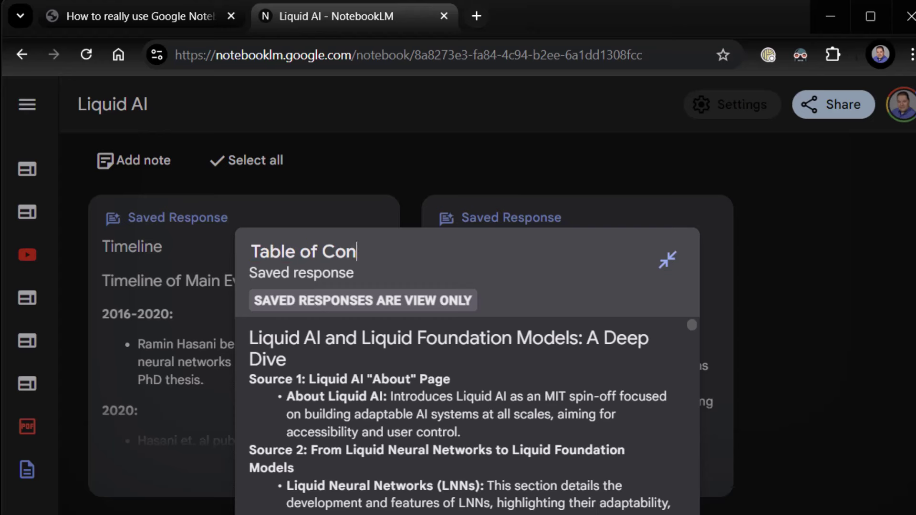
pyautogui.write('tents')
pyautogui.press('Escape')
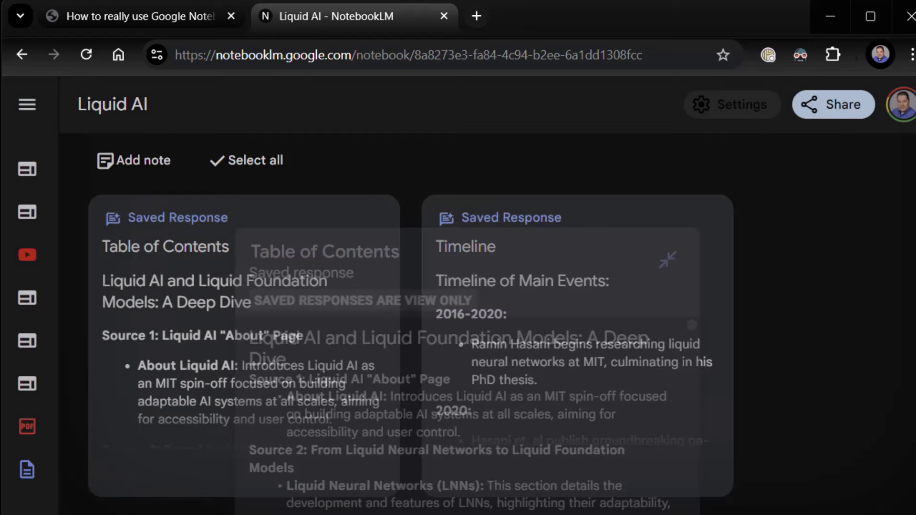
# Look over the renamed saved notes and review the notebook's list of sources.
pyautogui.moveTo(668, 267)
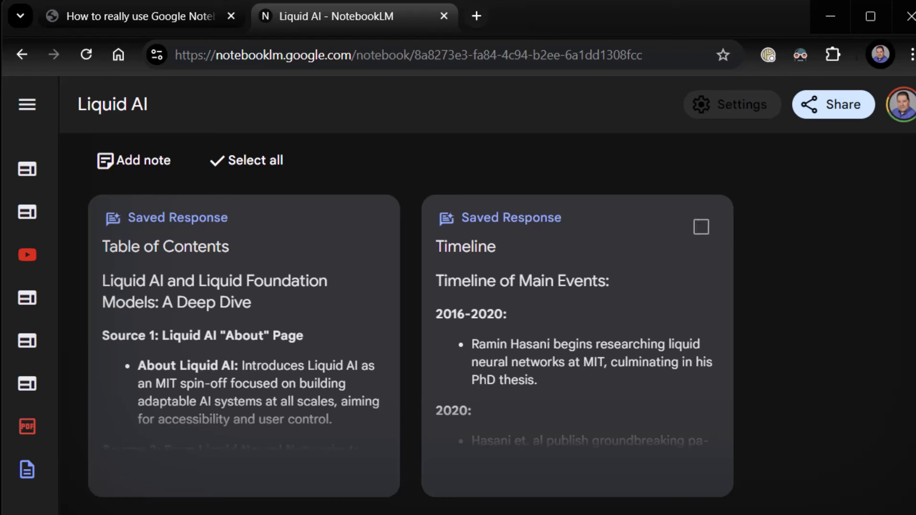
pyautogui.moveTo(306, 305)
pyautogui.moveTo(578, 334)
pyautogui.scroll(-8, 411, 349)
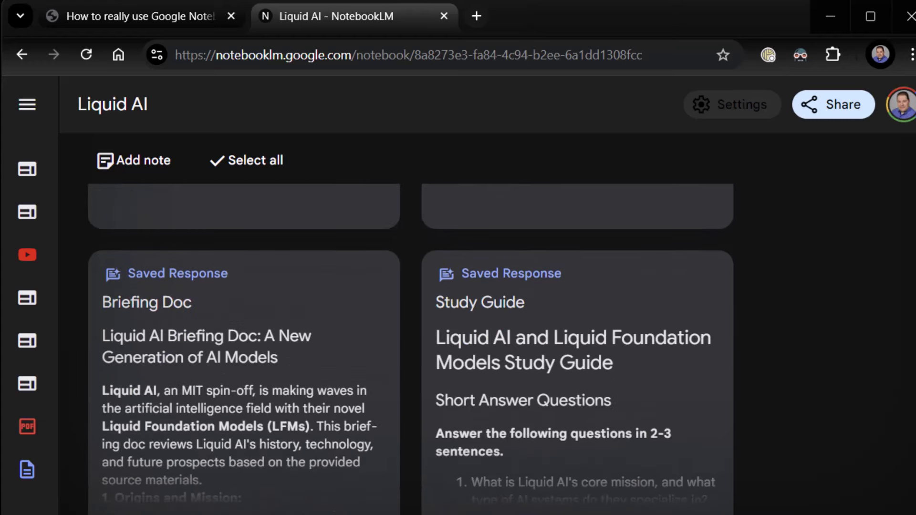
pyautogui.scroll(-3, 411, 348)
pyautogui.scroll(10, 410, 348)
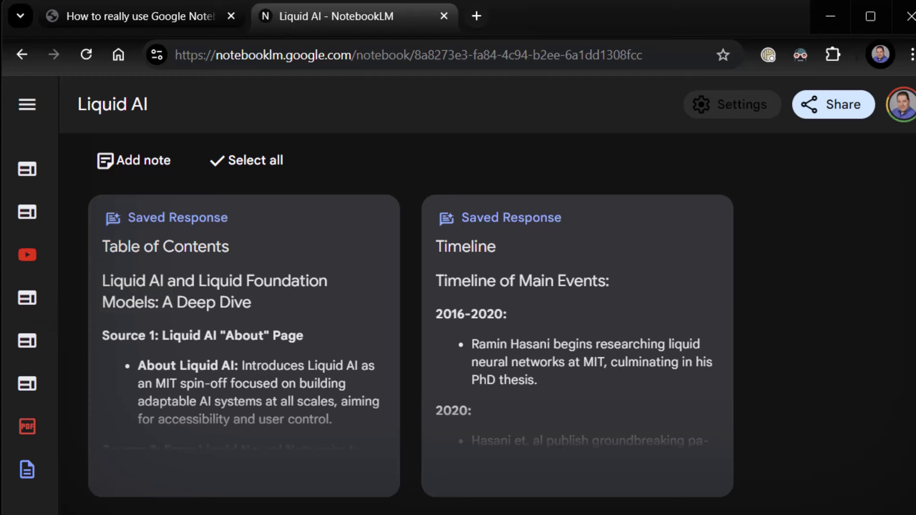
pyautogui.click(27, 105)
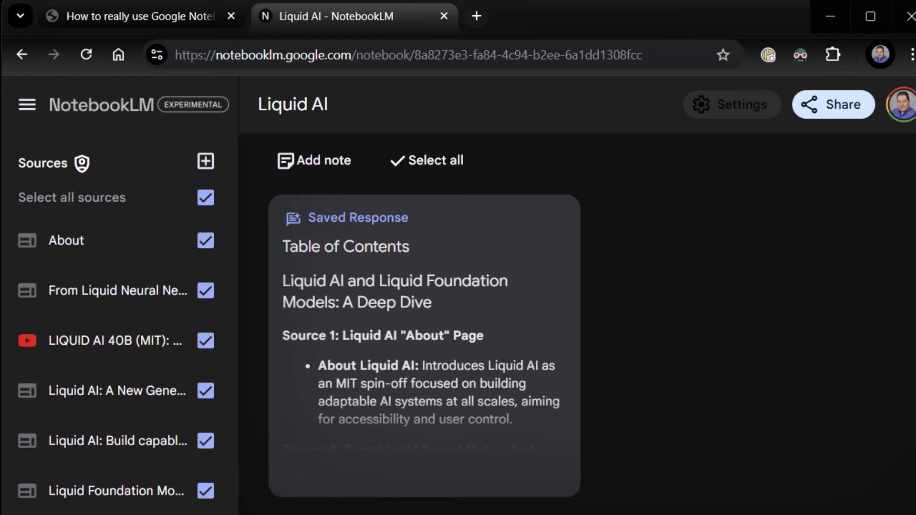
pyautogui.click(27, 105)
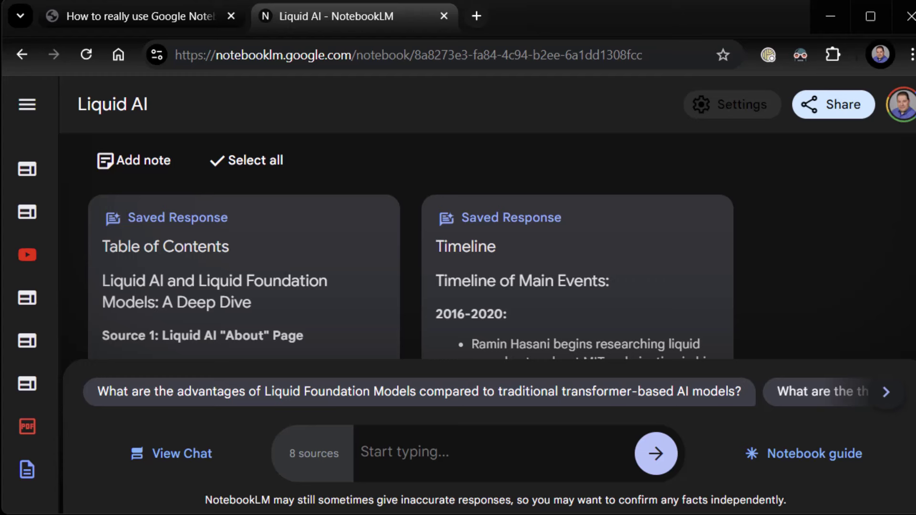
pyautogui.click(27, 104)
pyautogui.scroll(-3, 115, 241)
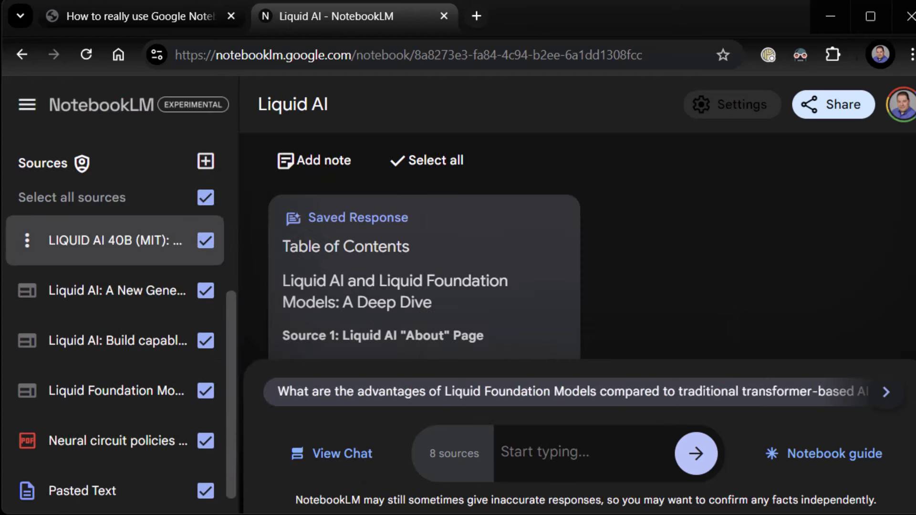
pyautogui.scroll(2, 114, 286)
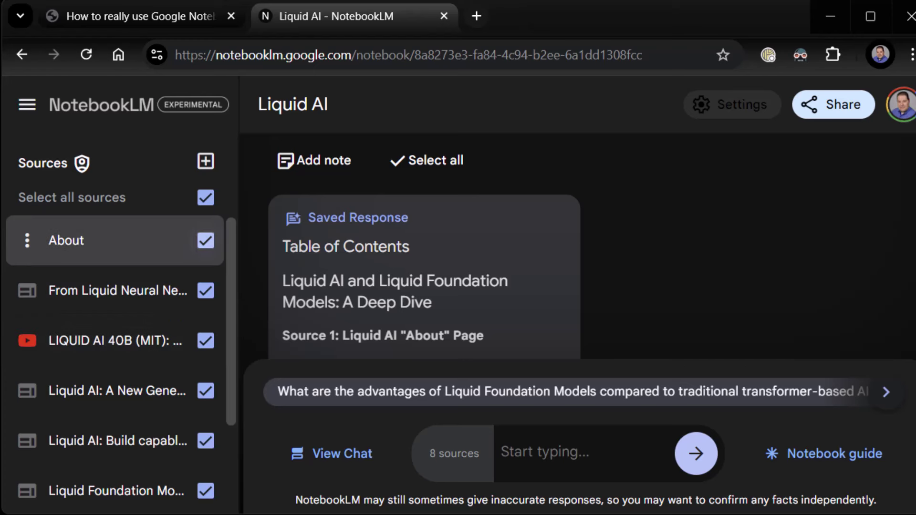
# Deselect the About, LIQUID AI 40B (MIT), Neural circuit policies and Pasted Text sources.
pyautogui.click(205, 240)
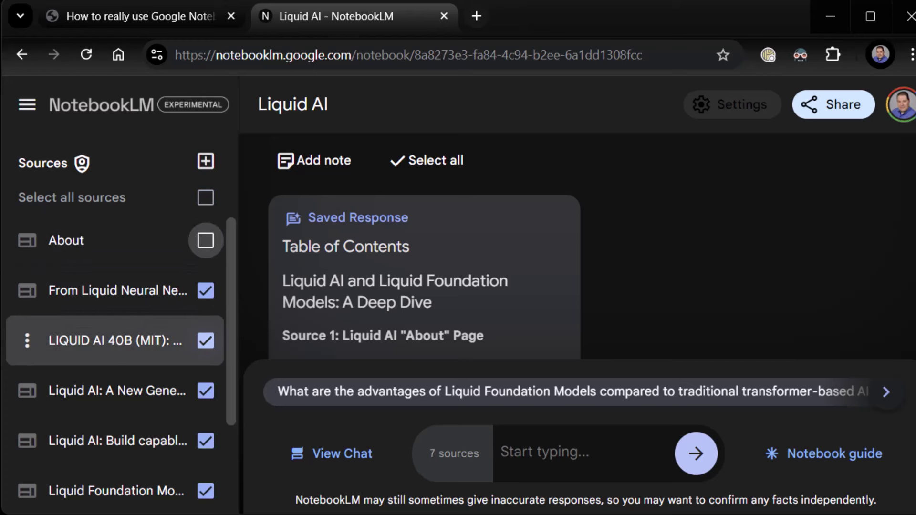
pyautogui.click(205, 340)
pyautogui.scroll(-2, 205, 341)
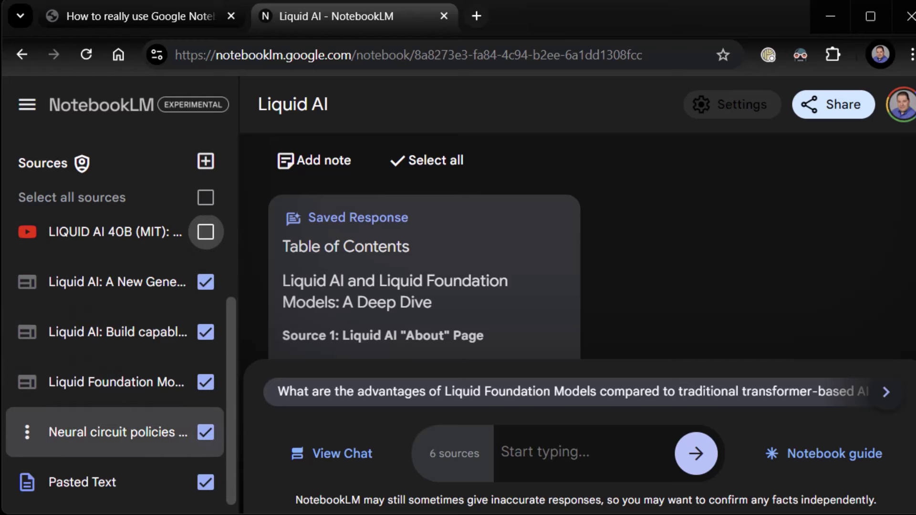
pyautogui.click(205, 432)
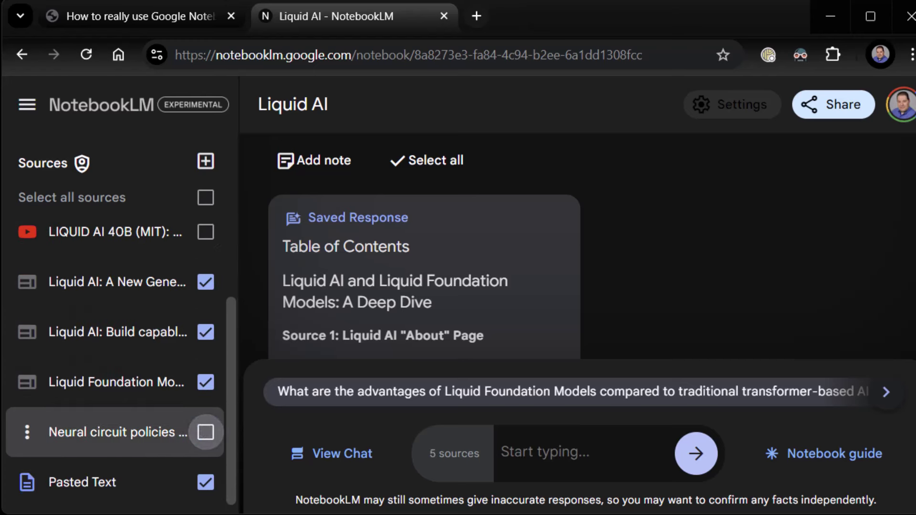
pyautogui.click(205, 481)
pyautogui.scroll(2, 205, 481)
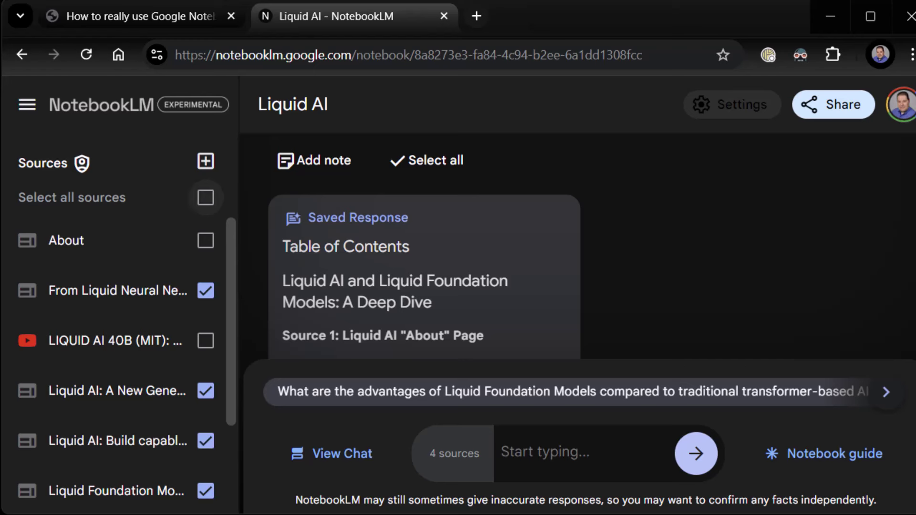
# Toggle the selection of all sources off and on, leave every source selected and collapse the source list.
pyautogui.click(206, 197)
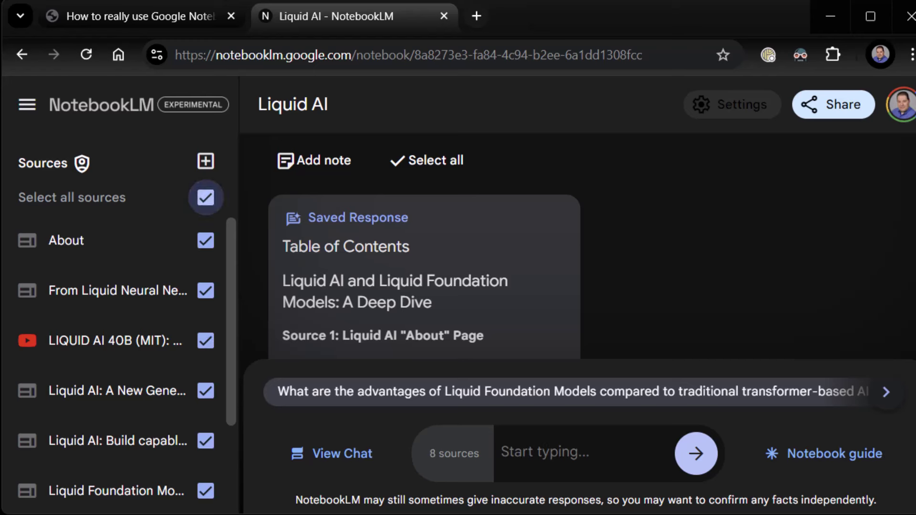
pyautogui.click(205, 197)
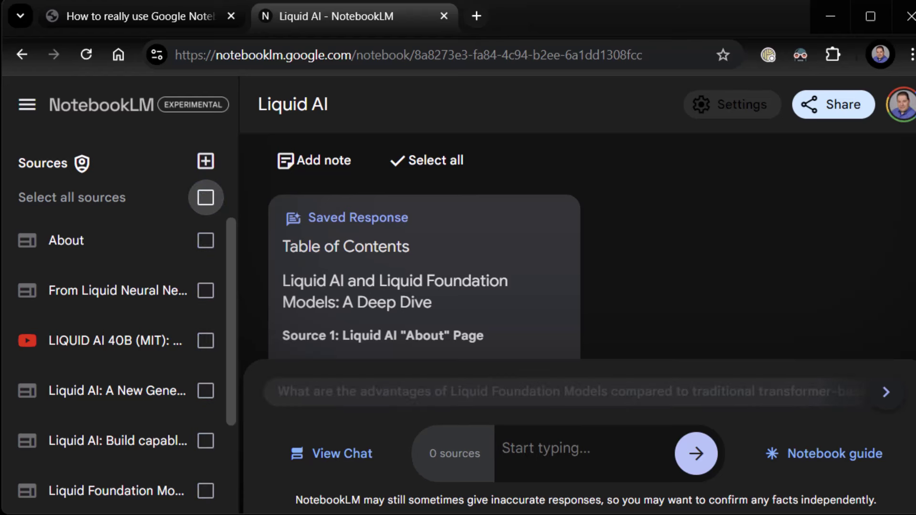
pyautogui.click(206, 198)
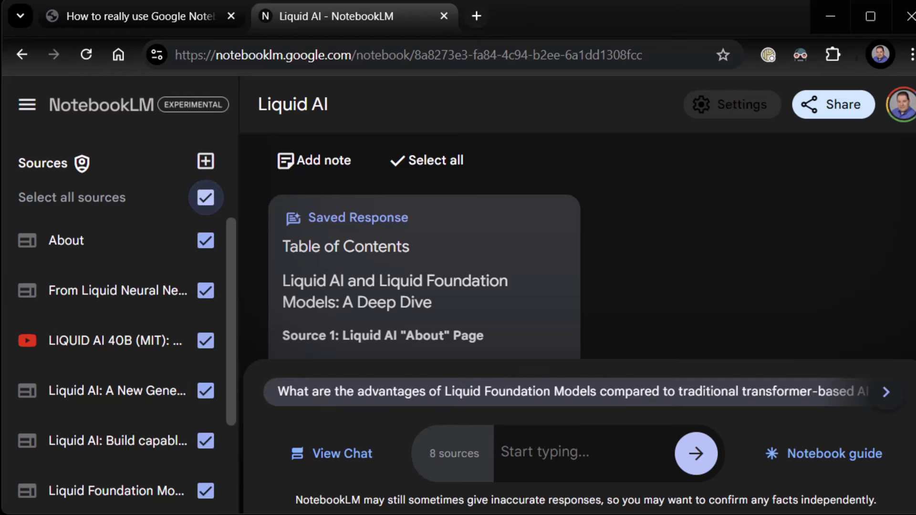
pyautogui.click(27, 104)
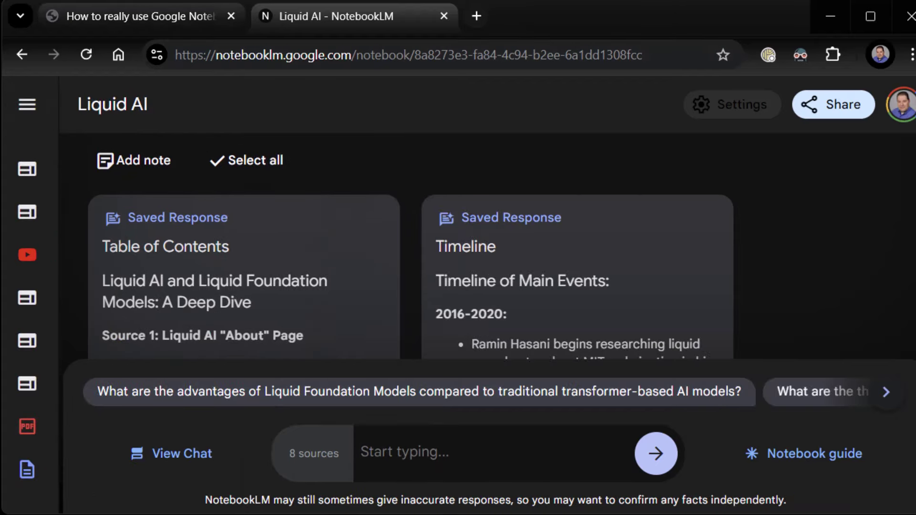
# Check the Suggested Questions slide in the presentation PDF and look for the same section in the Liquid AI notebook guide.
pyautogui.click(141, 17)
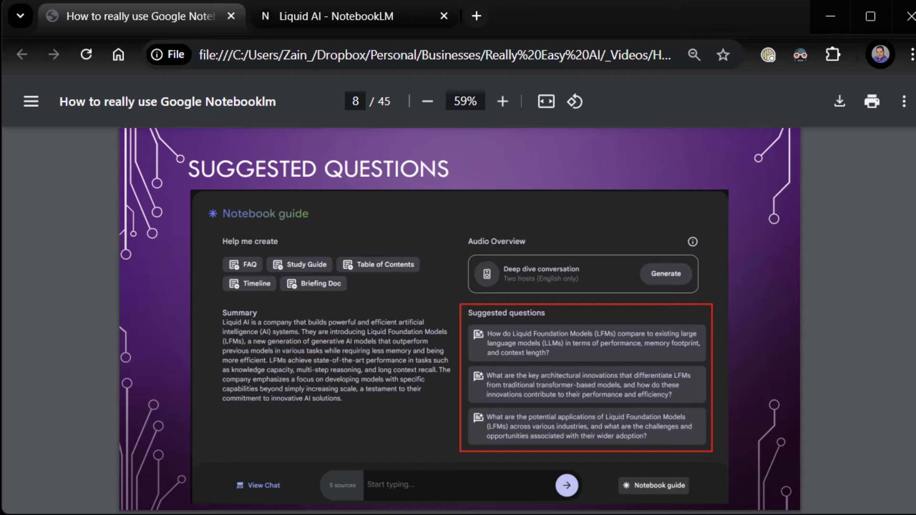
pyautogui.hotkey('ctrl', 'Tab')
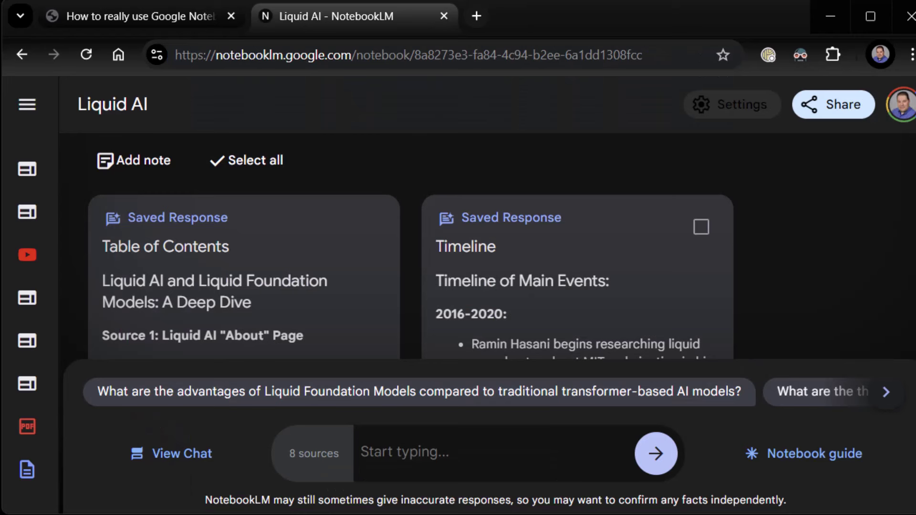
pyautogui.click(803, 453)
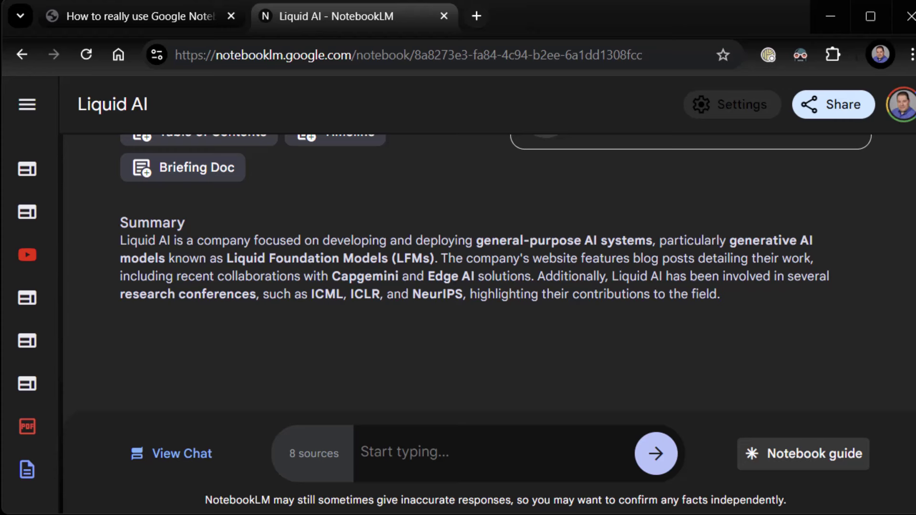
pyautogui.scroll(3, 482, 286)
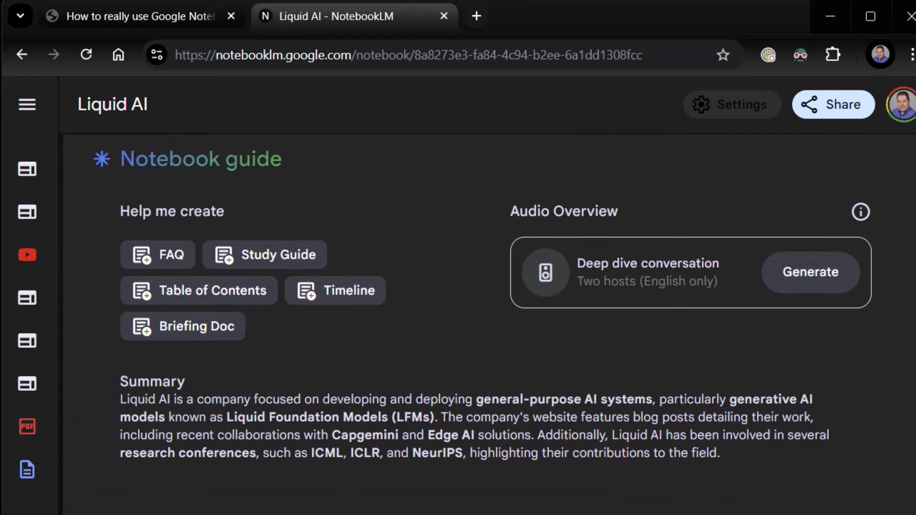
pyautogui.scroll(-1, 482, 286)
pyautogui.scroll(-1, 482, 286)
pyautogui.scroll(1, 482, 287)
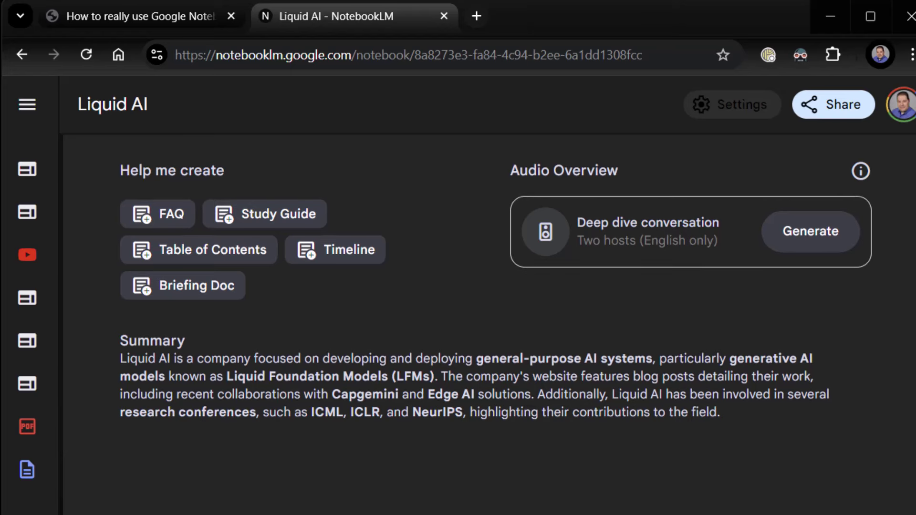
# Narrow the browser window slightly and examine the notebook guide and saved notes again.
pyautogui.moveTo(915, 258)
pyautogui.mouseDown()
pyautogui.moveTo(802, 257)
pyautogui.moveTo(910, 258)
pyautogui.mouseUp()
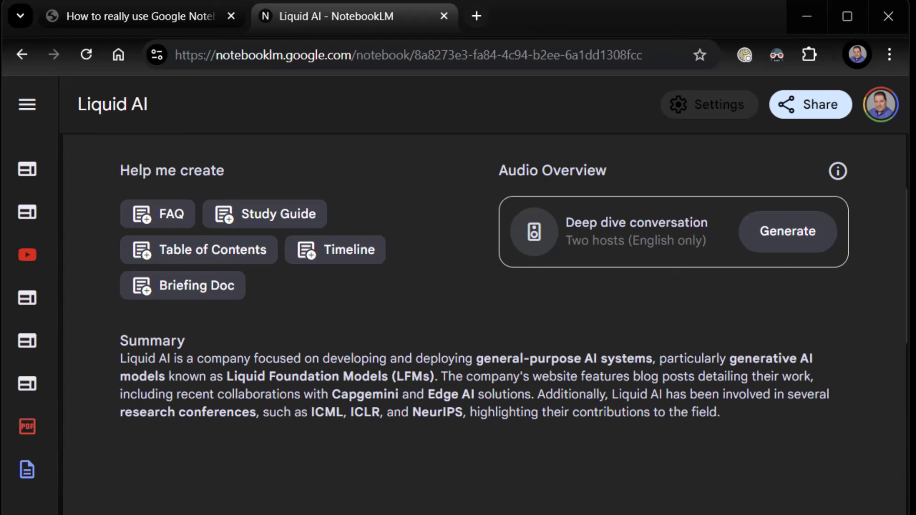
pyautogui.scroll(1, 484, 325)
pyautogui.scroll(-1, 484, 325)
pyautogui.scroll(1, 484, 324)
pyautogui.scroll(-1, 485, 314)
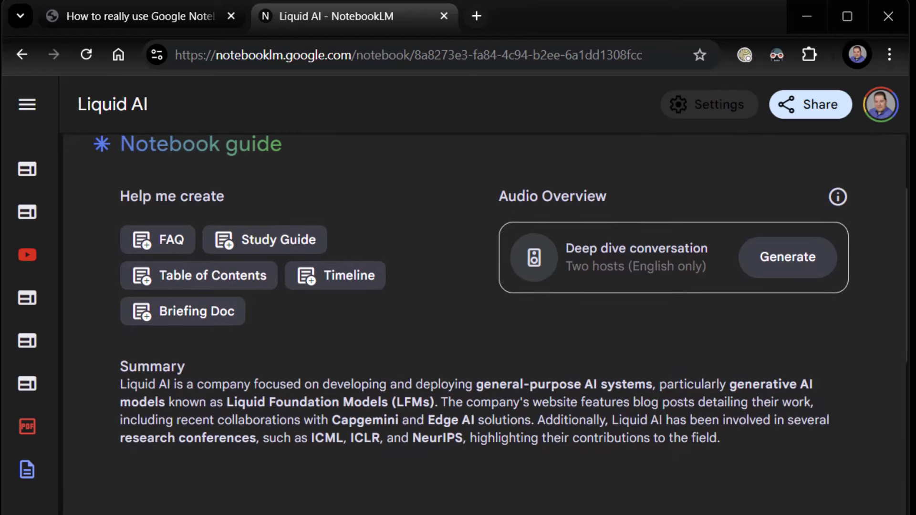
pyautogui.scroll(-1, 484, 313)
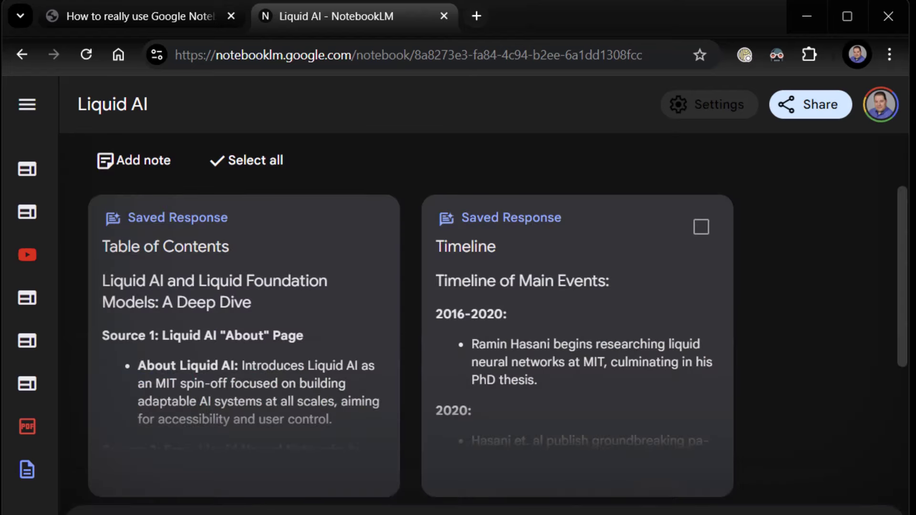
# View the full source list, then examine the About source's summary and key topics before closing it.
pyautogui.click(28, 105)
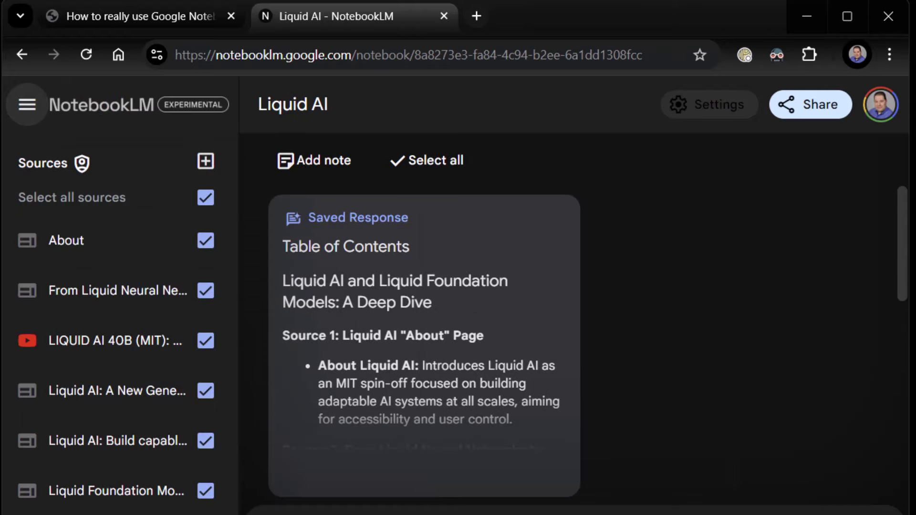
pyautogui.click(27, 105)
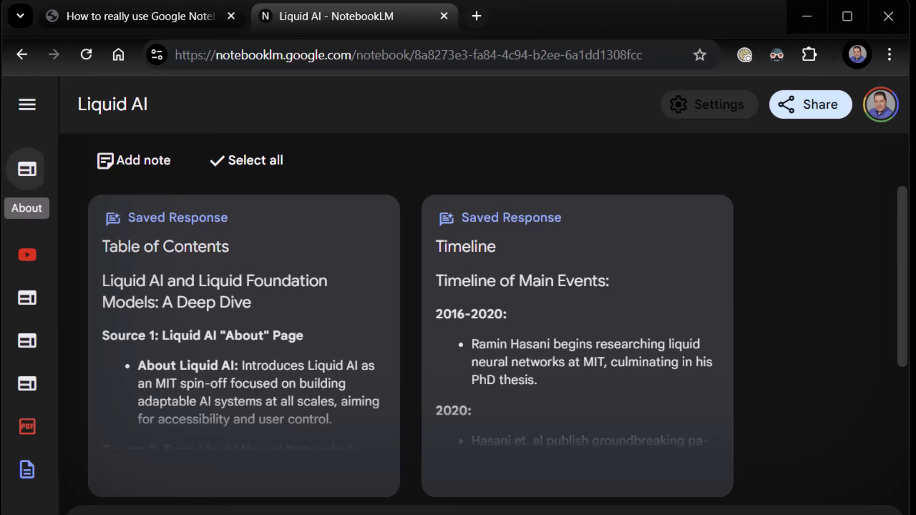
pyautogui.click(26, 169)
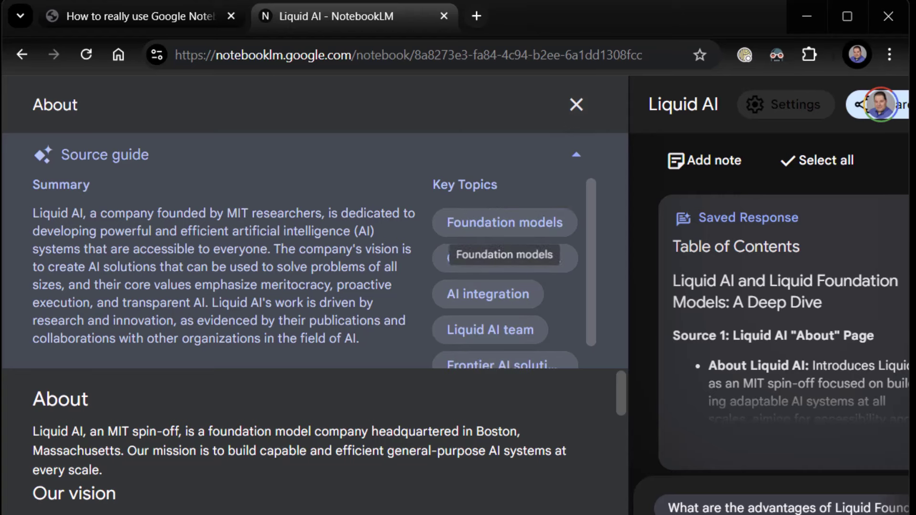
pyautogui.click(576, 105)
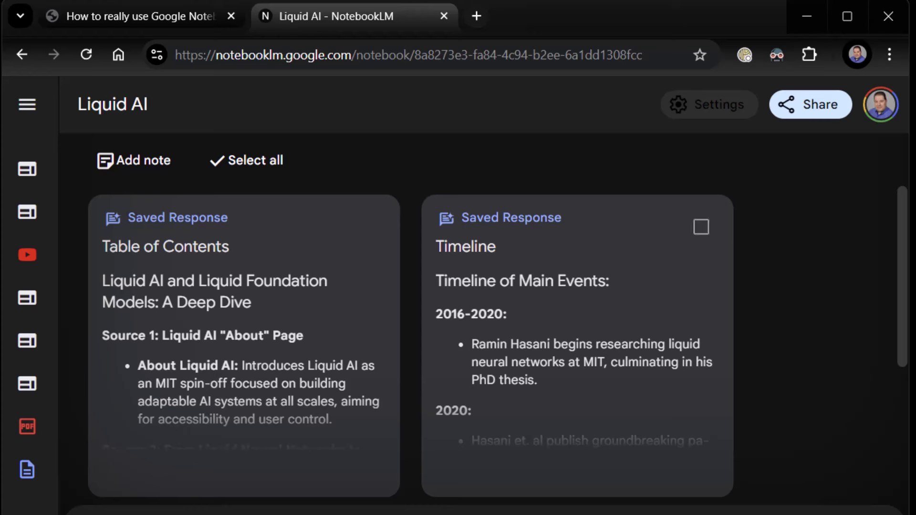
# Switch to the presentation PDF and review the Suggested Questions and Citations slides at a smaller zoom.
pyautogui.click(138, 16)
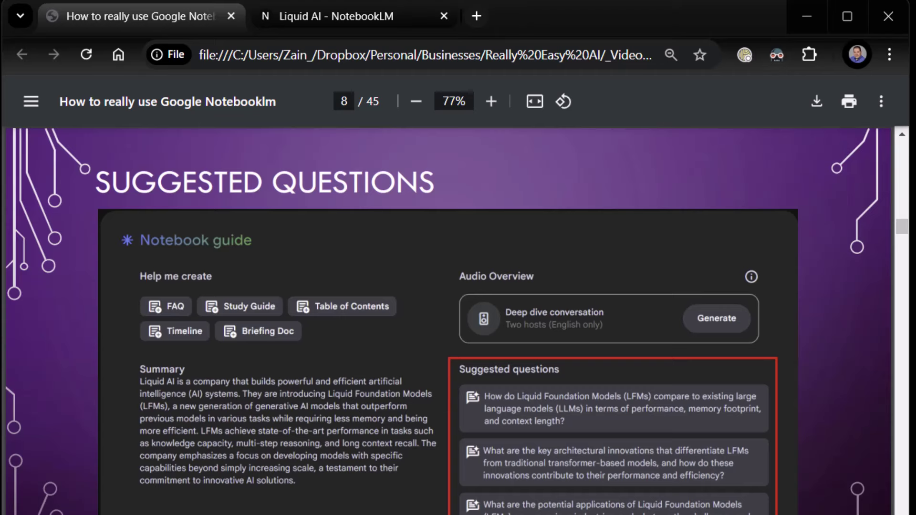
pyautogui.scroll(-4, 455, 320)
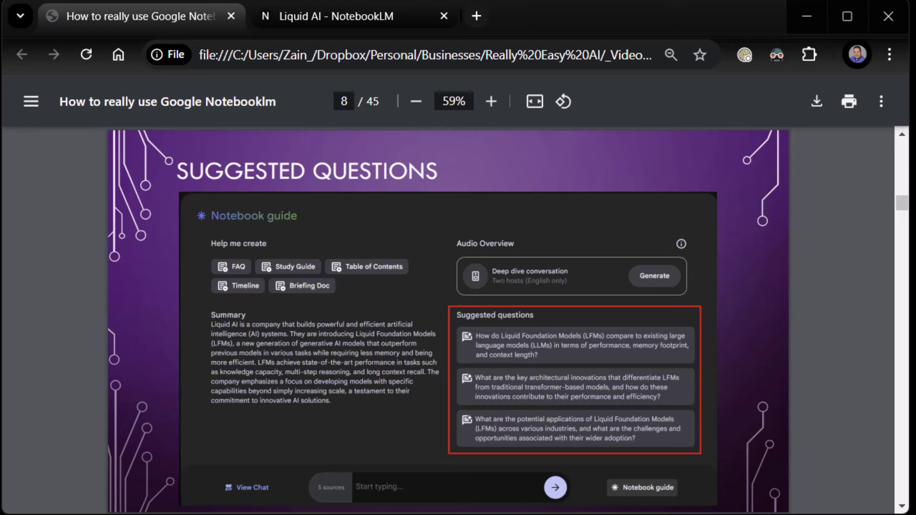
pyautogui.press('Right')
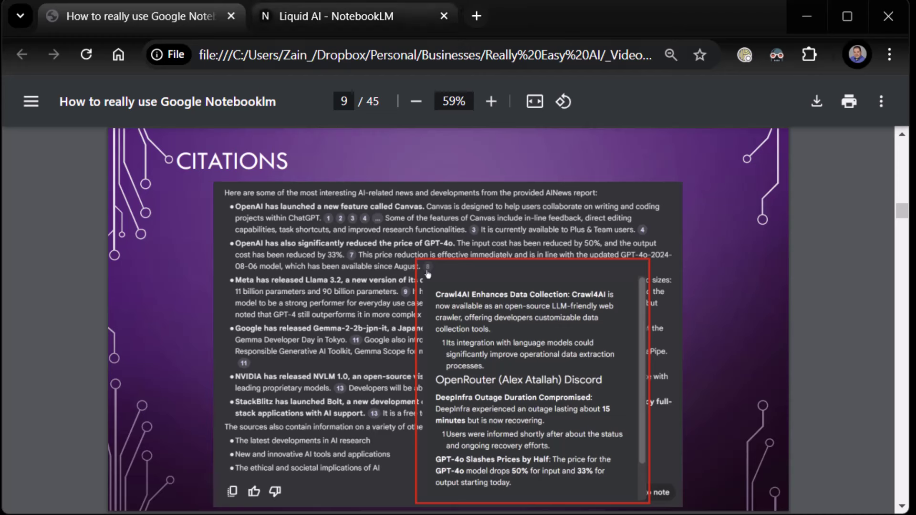
pyautogui.moveTo(334, 16)
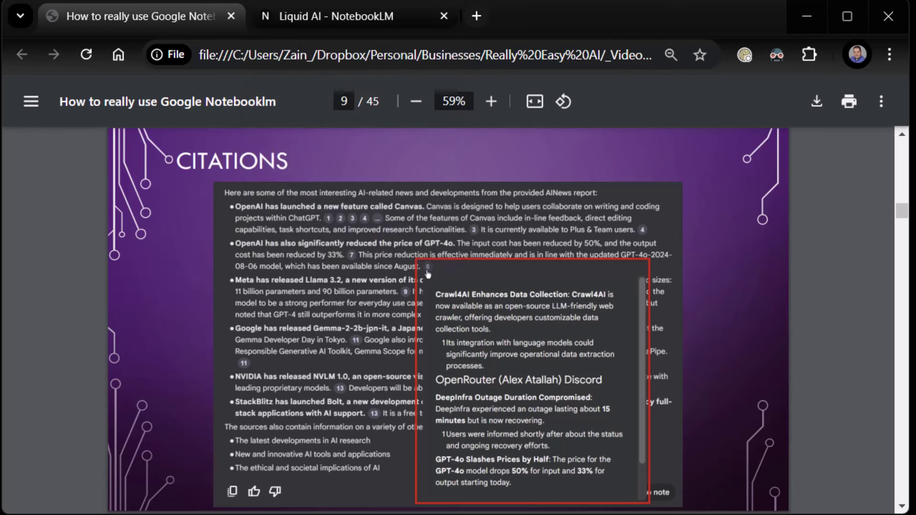
pyautogui.press('Left')
pyautogui.press('Left')
pyautogui.press('Right')
pyautogui.press('Right')
# Return to the Liquid AI notebook, read through the saved Table of Contents response and close it.
pyautogui.click(354, 17)
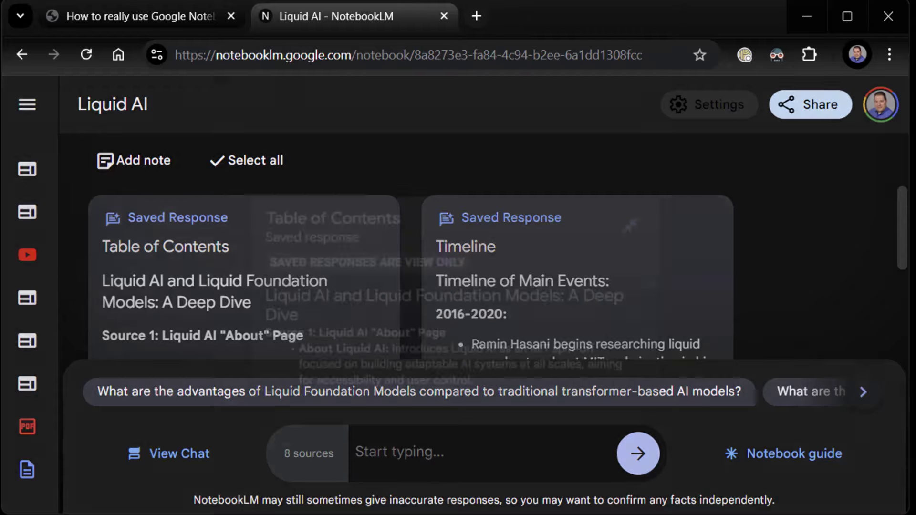
pyautogui.click(214, 281)
pyautogui.scroll(-10, 461, 339)
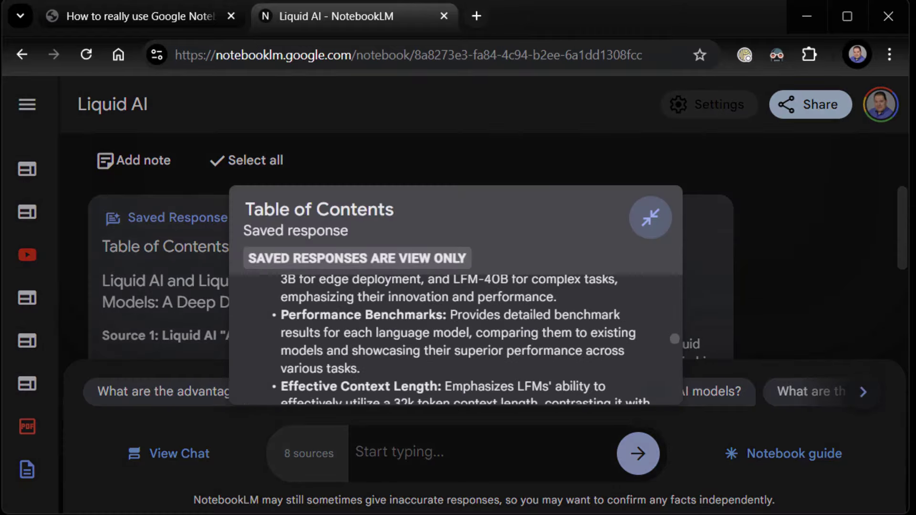
pyautogui.scroll(-3, 458, 339)
pyautogui.click(650, 217)
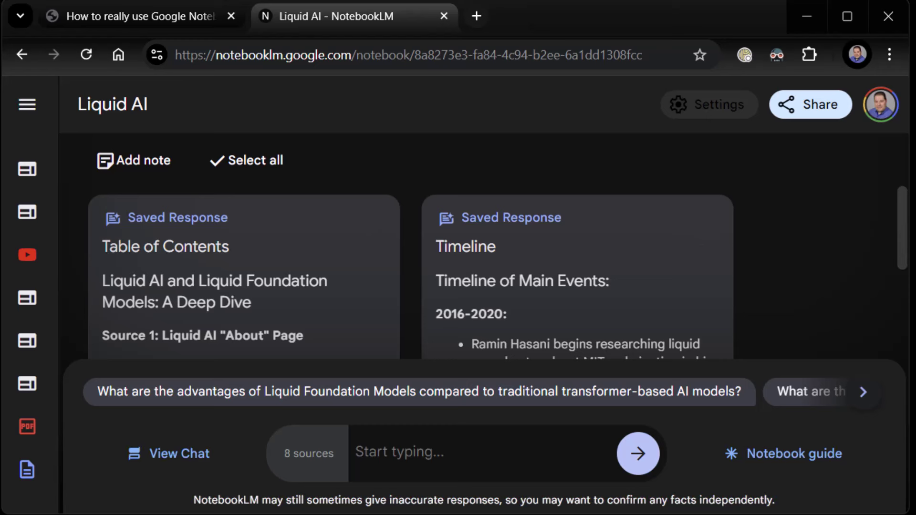
# Ask the notebook chat "what is liquid ai" using all the selected sources.
pyautogui.write('what is li')
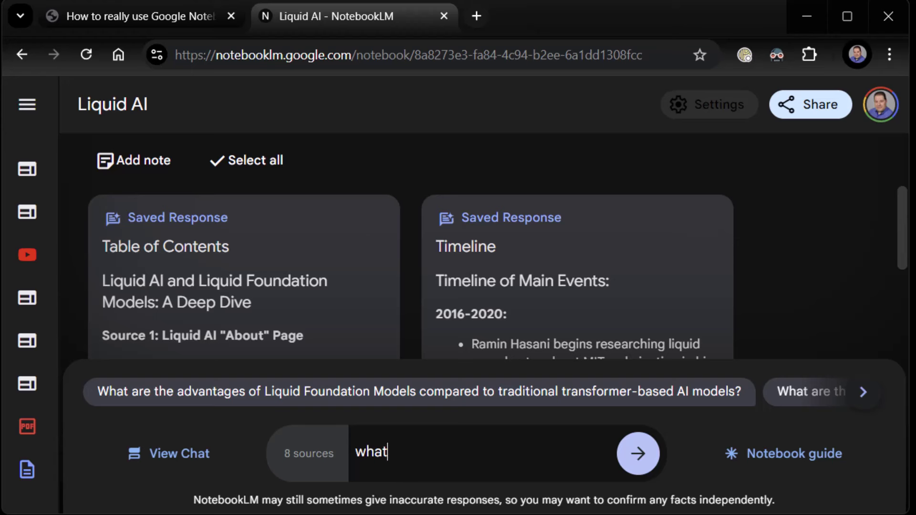
pyautogui.write('quid ai')
pyautogui.press('Return')
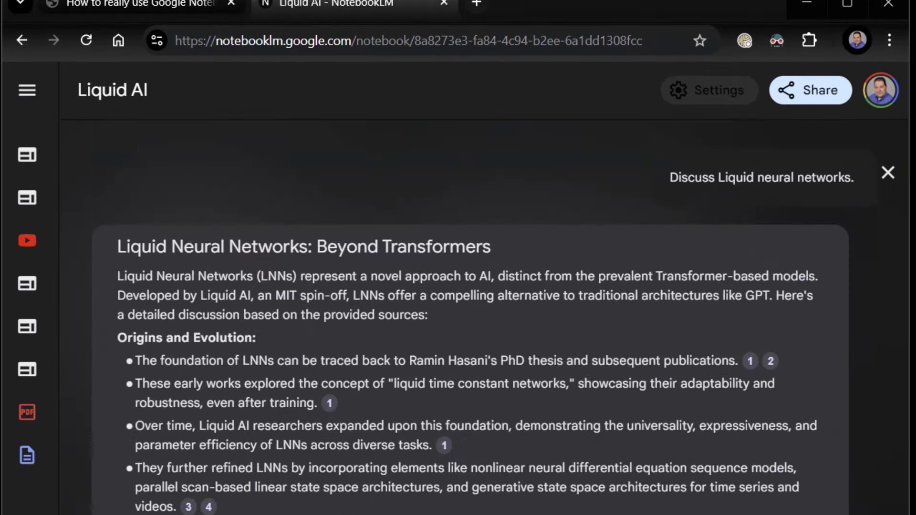
# Read the Liquid AI answer, inspect the source passage behind citation 7, and return to the saved notes.
pyautogui.scroll(-12, 470, 315)
pyautogui.scroll(-2, 470, 315)
pyautogui.scroll(-3, 470, 315)
pyautogui.scroll(9, 469, 315)
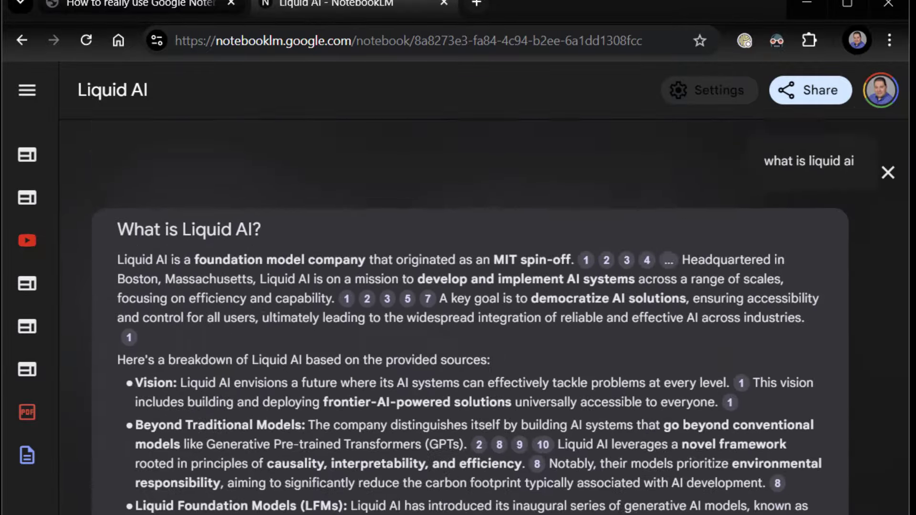
pyautogui.scroll(2, 470, 317)
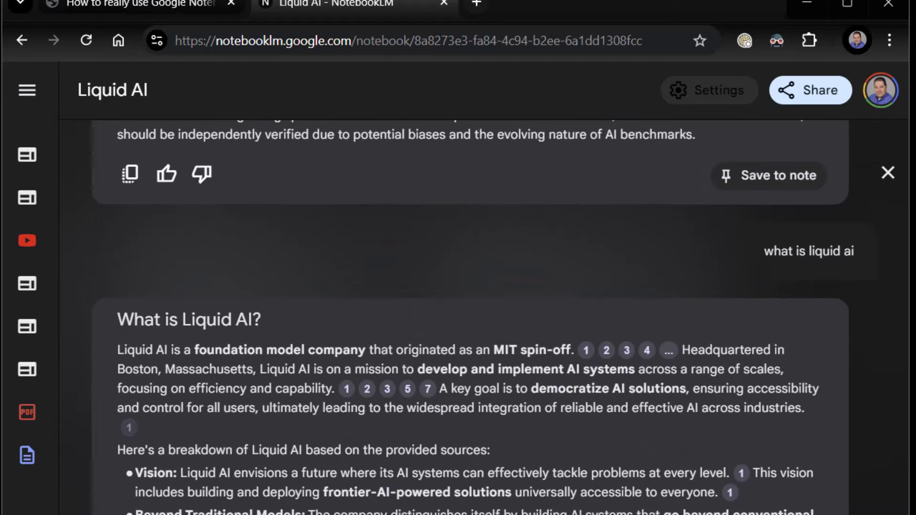
pyautogui.moveTo(129, 428)
pyautogui.click(428, 388)
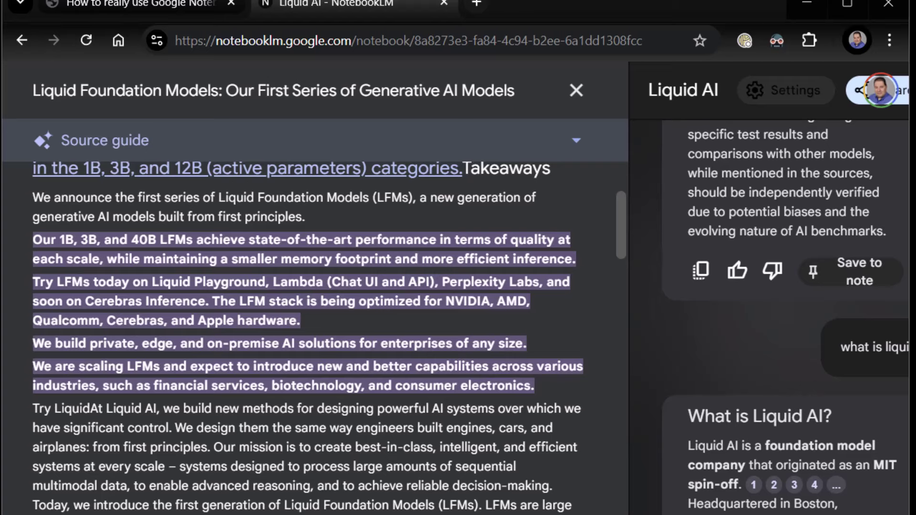
pyautogui.click(576, 90)
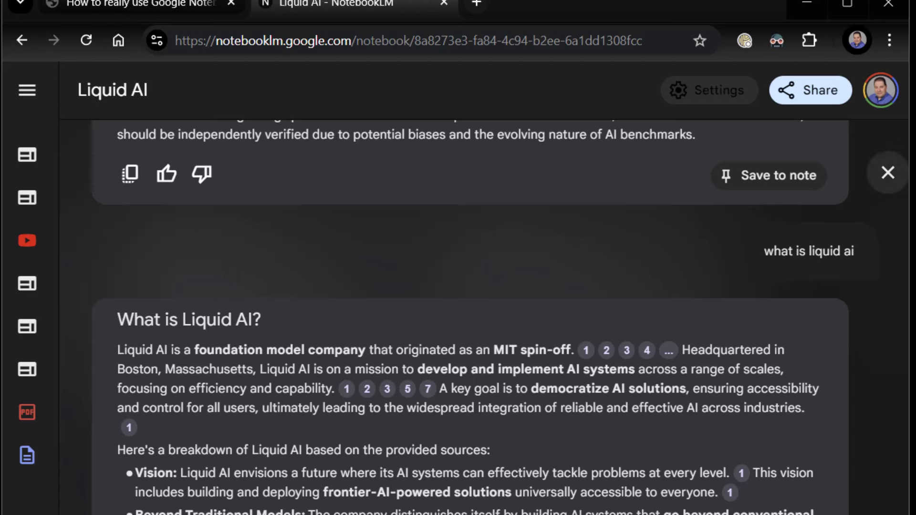
pyautogui.click(888, 172)
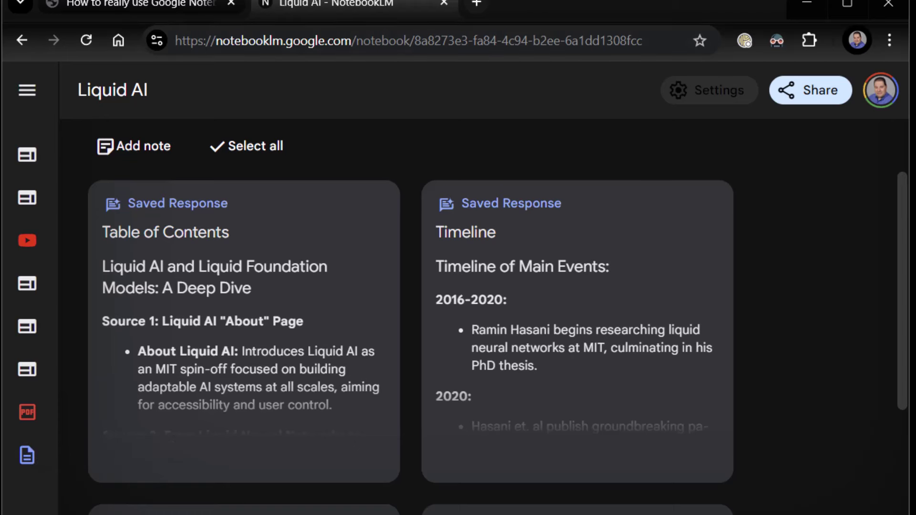
pyautogui.scroll(-5, 410, 310)
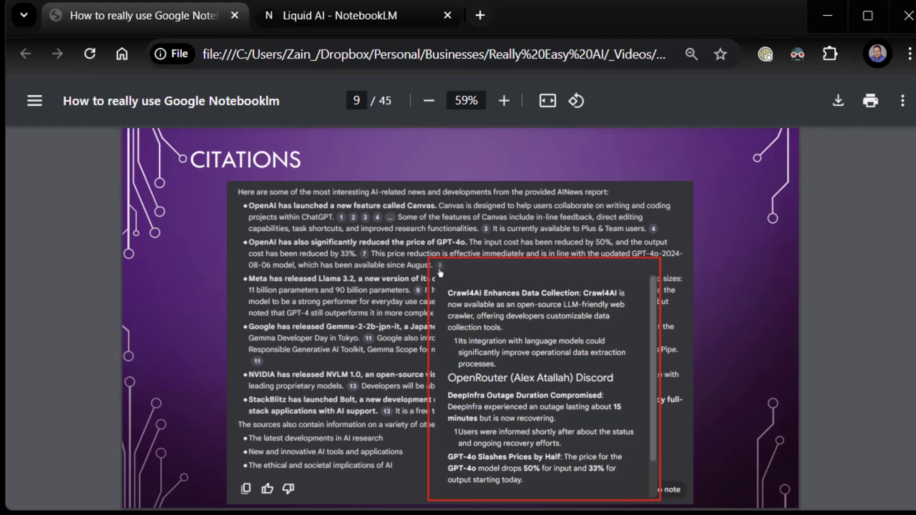
# Review the presentation PDF's slides on notebook guide features and on creating and sharing an audio overview.
pyautogui.press('Right')
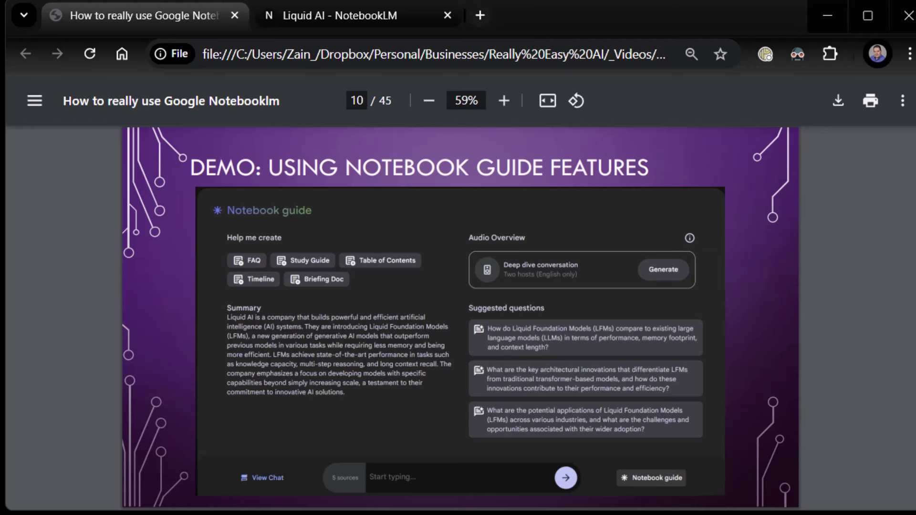
pyautogui.press('Right')
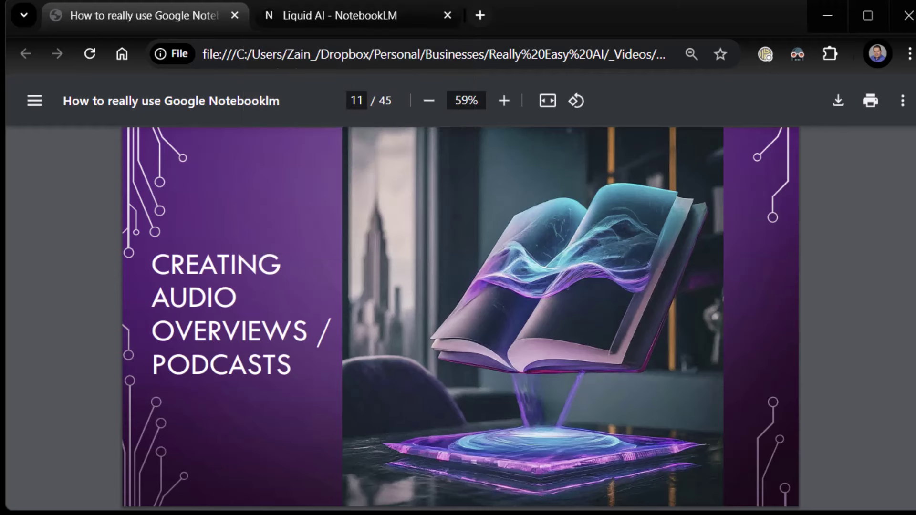
pyautogui.press('Right')
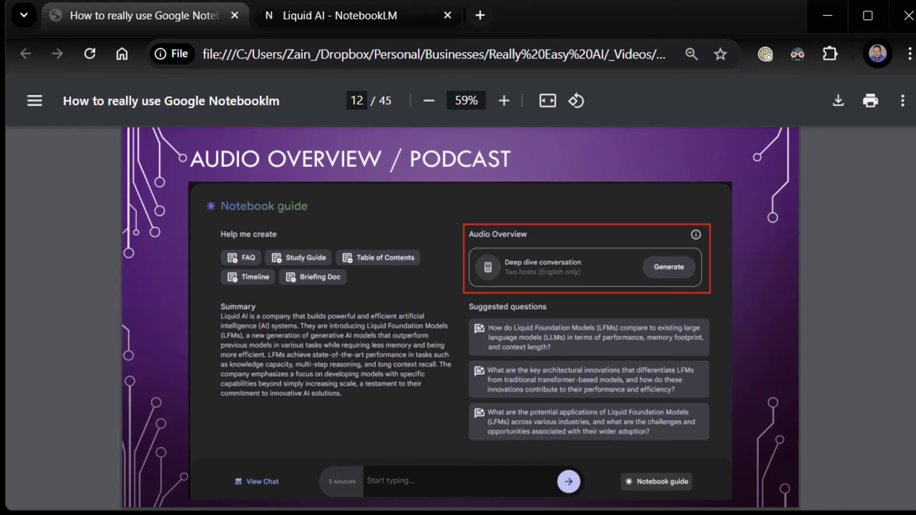
pyautogui.click(357, 16)
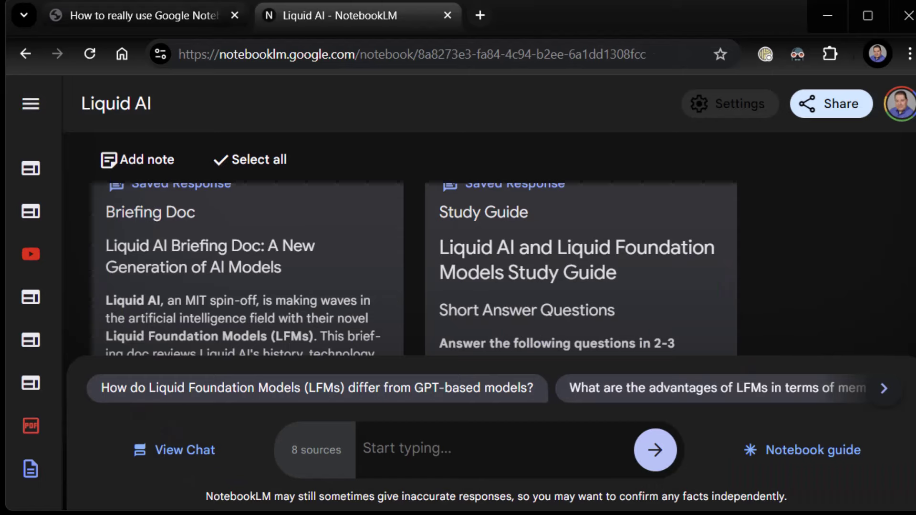
pyautogui.hotkey('ctrl', 'shift', 'Tab')
pyautogui.press('Right')
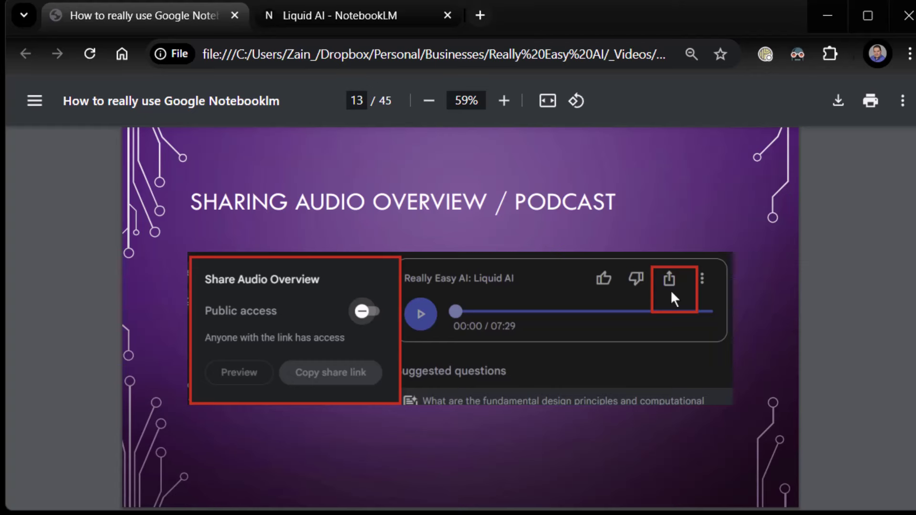
pyautogui.press('Left')
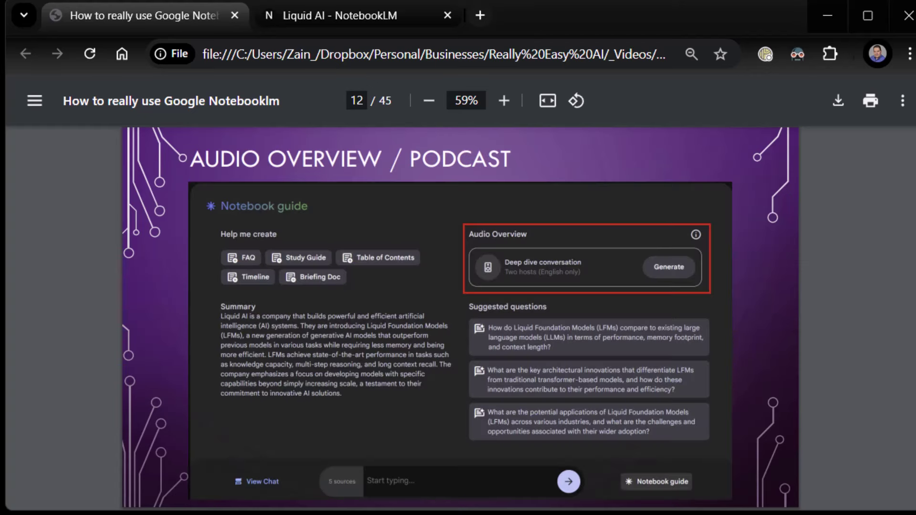
# Open the Liquid AI notebook guide and read the information notes about Audio Overview.
pyautogui.hotkey('ctrl', 'Tab')
pyautogui.scroll(2, 415, 229)
pyautogui.click(802, 450)
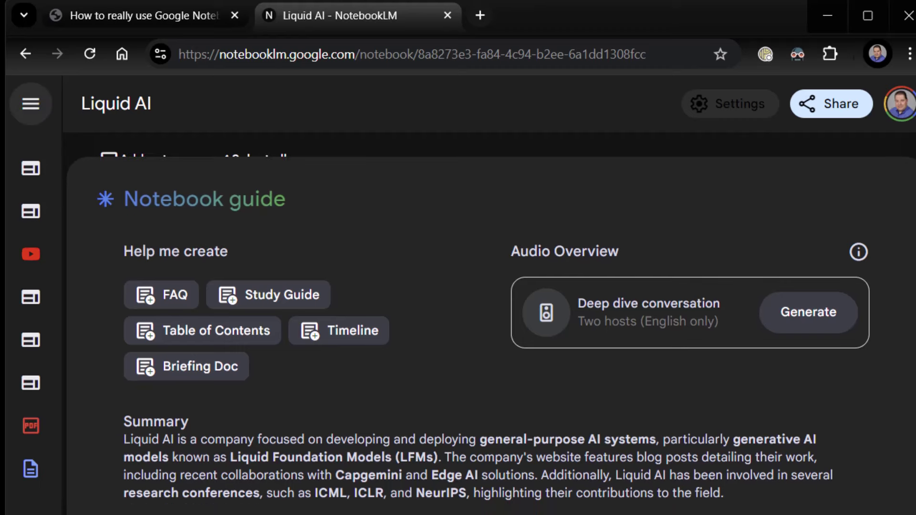
pyautogui.click(30, 104)
pyautogui.click(31, 103)
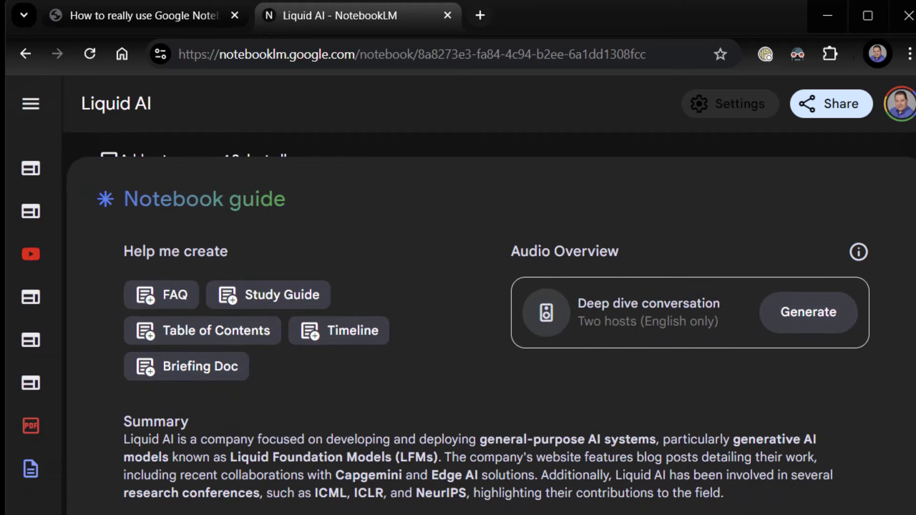
pyautogui.moveTo(859, 252)
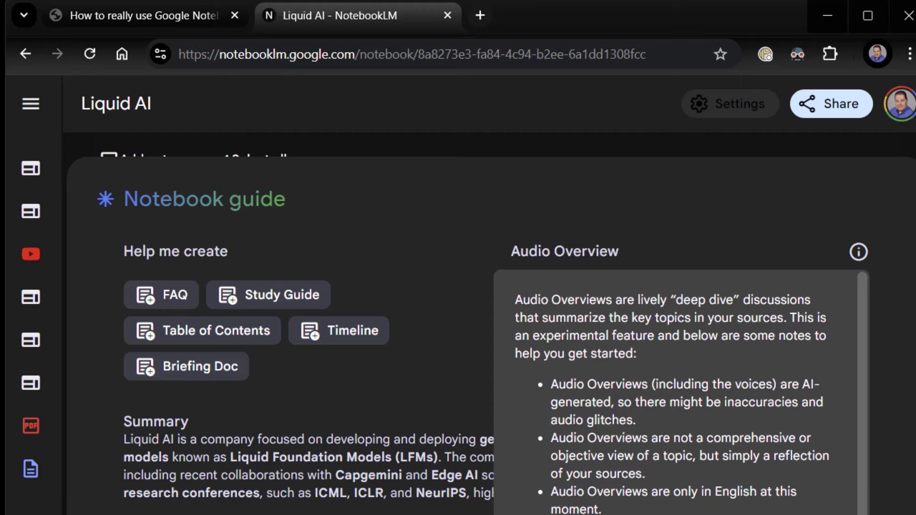
pyautogui.scroll(-1, 681, 394)
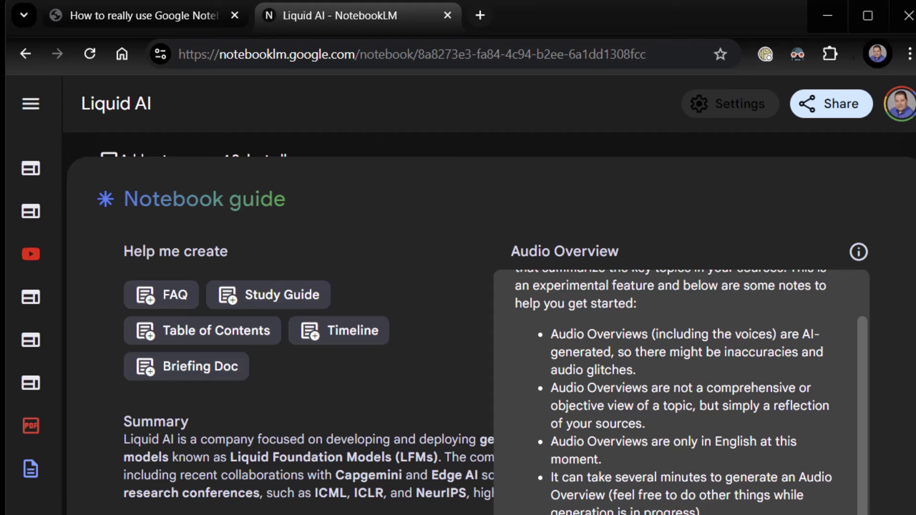
pyautogui.press('Escape')
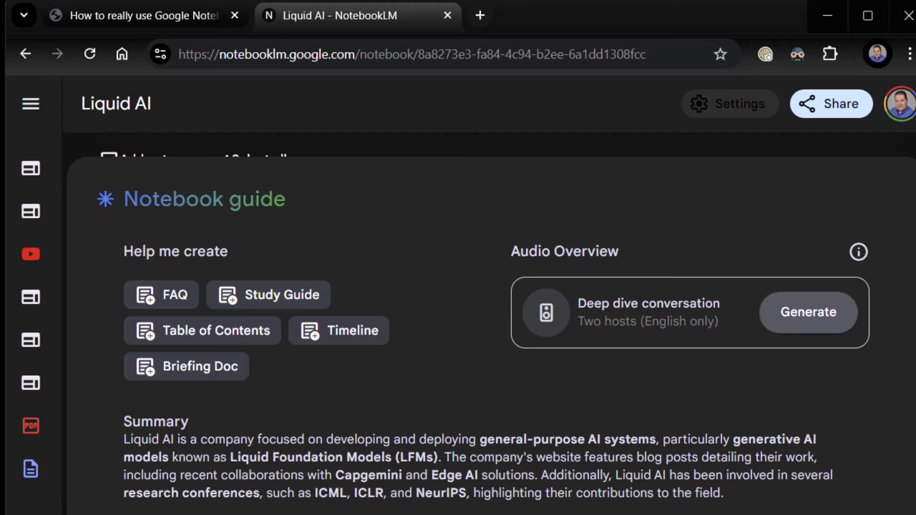
# Generate the deep dive conversation audio overview, play about its first minute and pause it.
pyautogui.click(809, 312)
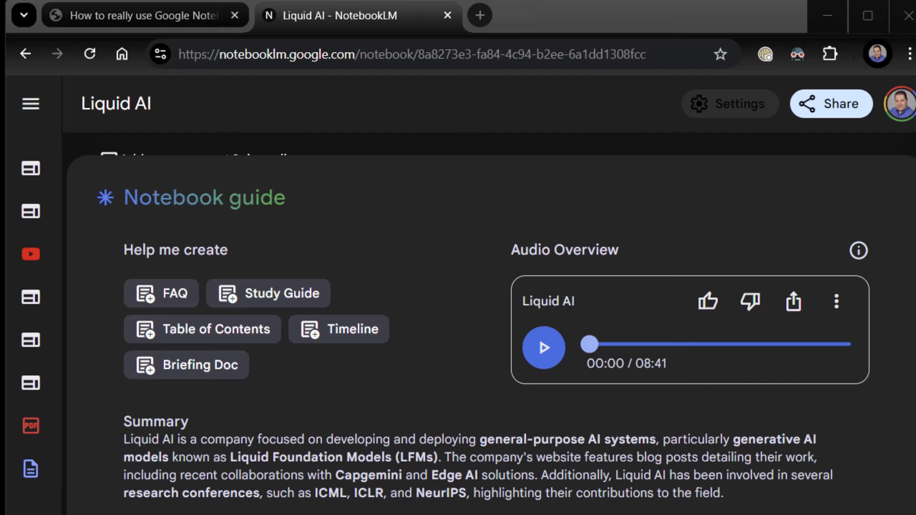
pyautogui.click(544, 347)
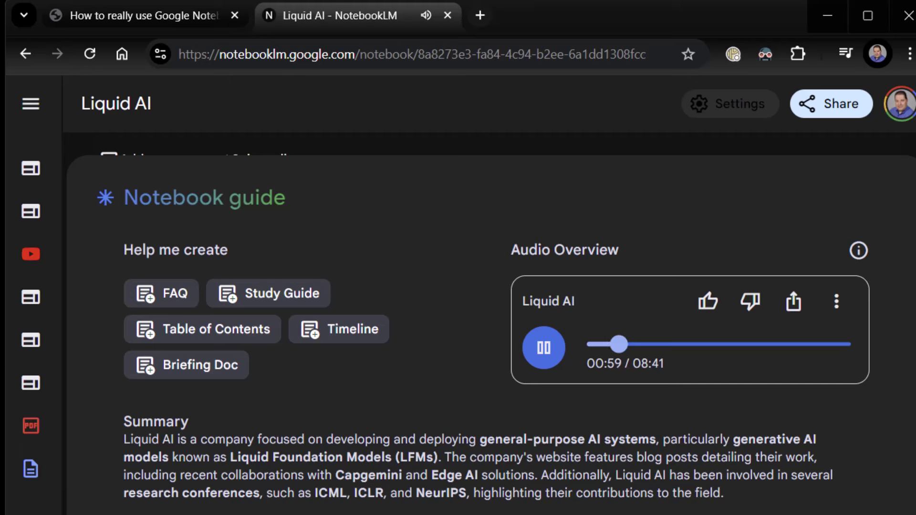
pyautogui.click(543, 347)
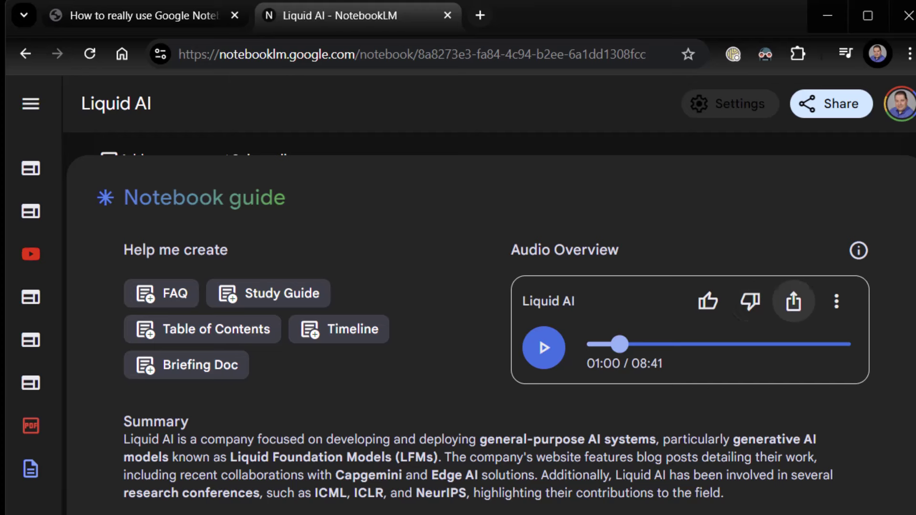
# Enable public access in the sharing options of the Liquid AI audio overview.
pyautogui.click(793, 301)
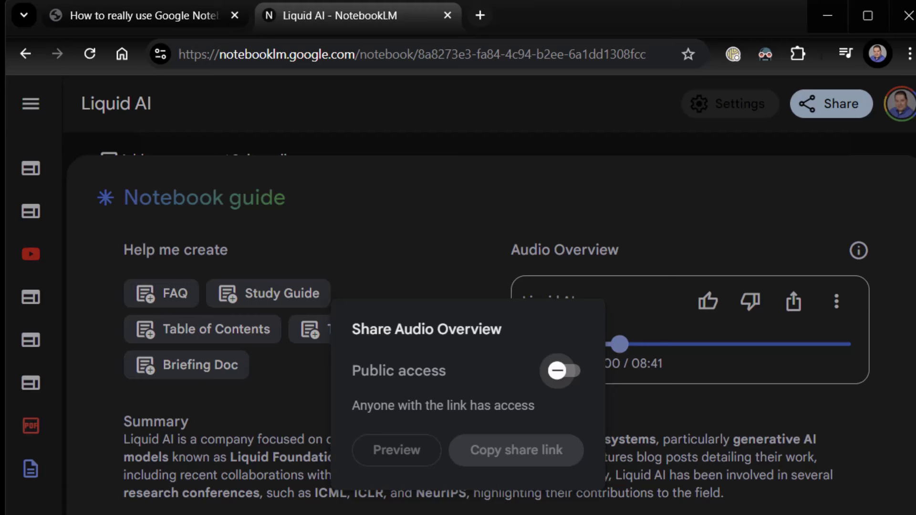
pyautogui.click(558, 371)
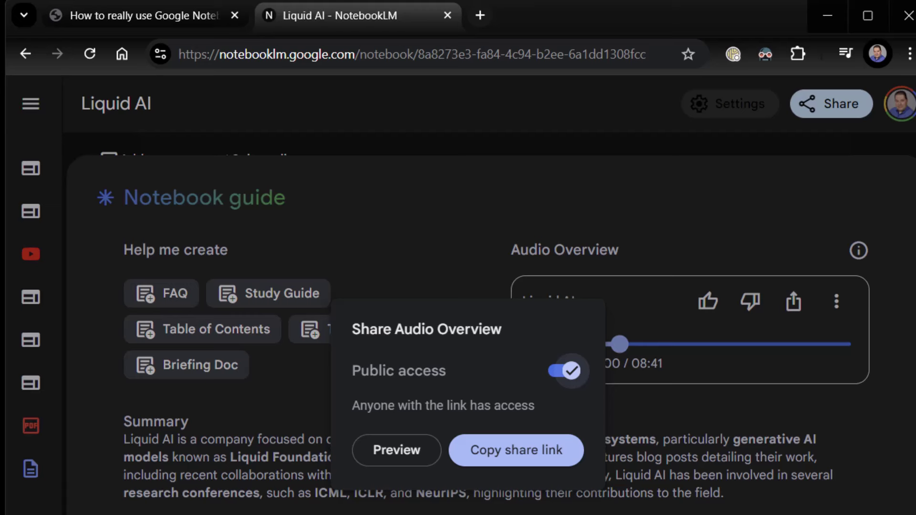
# Close the audio overview's sharing options and review the presentation PDF's slides up to the one on notes directly from the source.
pyautogui.press('Escape')
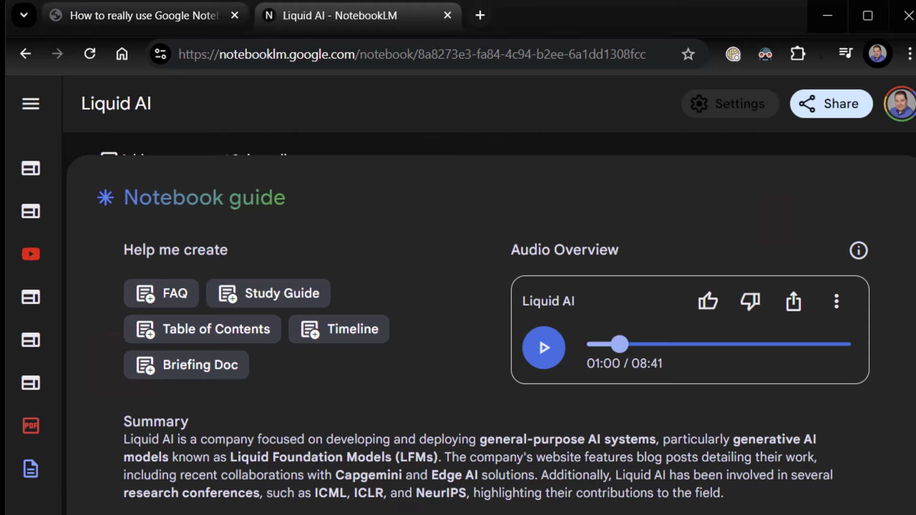
pyautogui.click(144, 15)
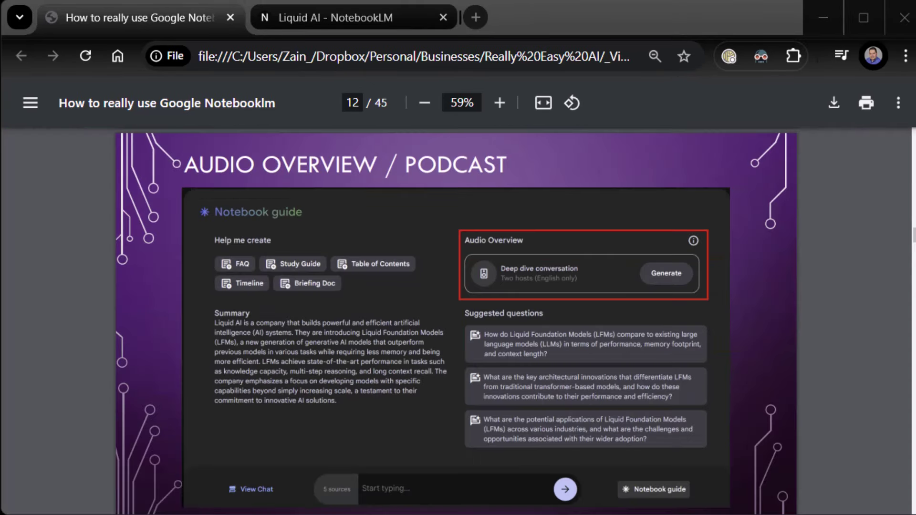
pyautogui.hotkey('alt', 'Tab')
pyautogui.press('Right')
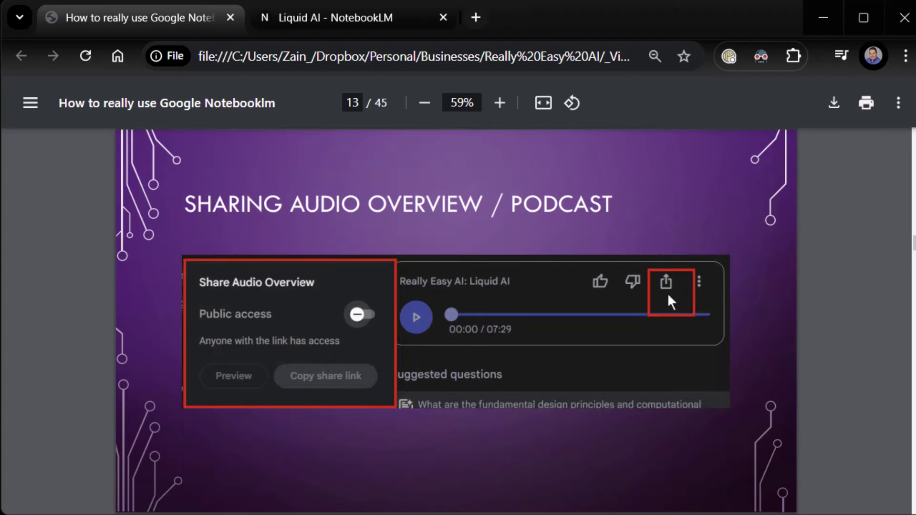
pyautogui.press('Right')
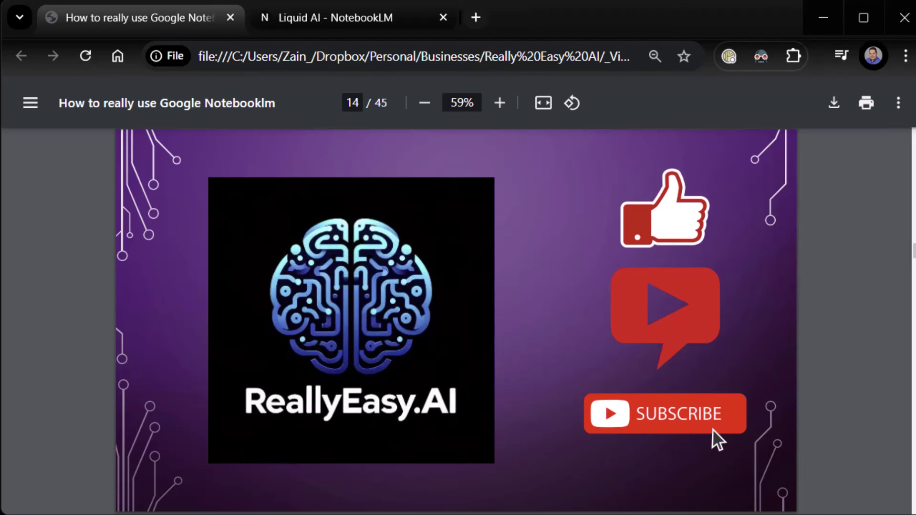
pyautogui.press('Right')
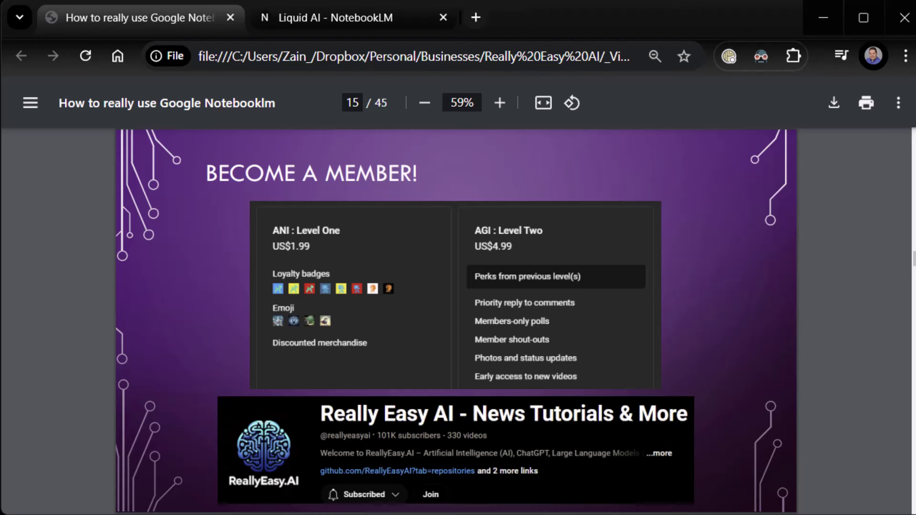
pyautogui.press('pagedown')
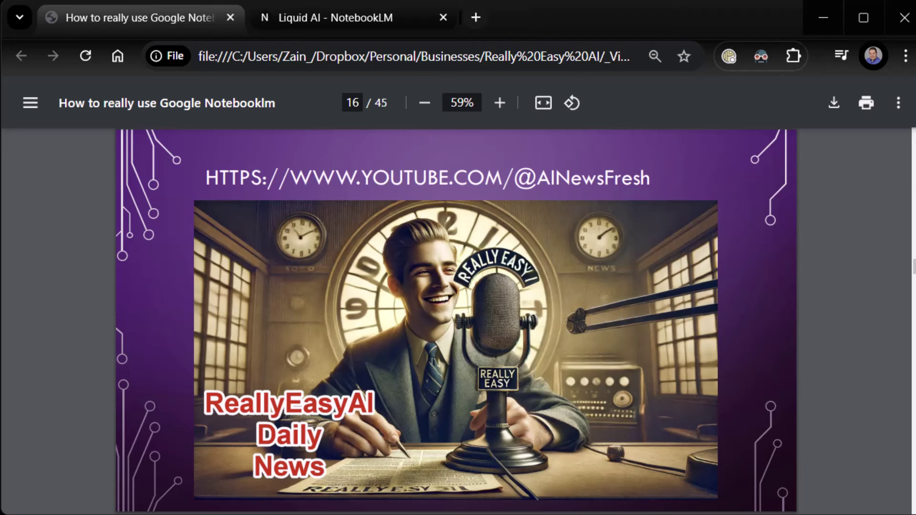
pyautogui.press('pagedown')
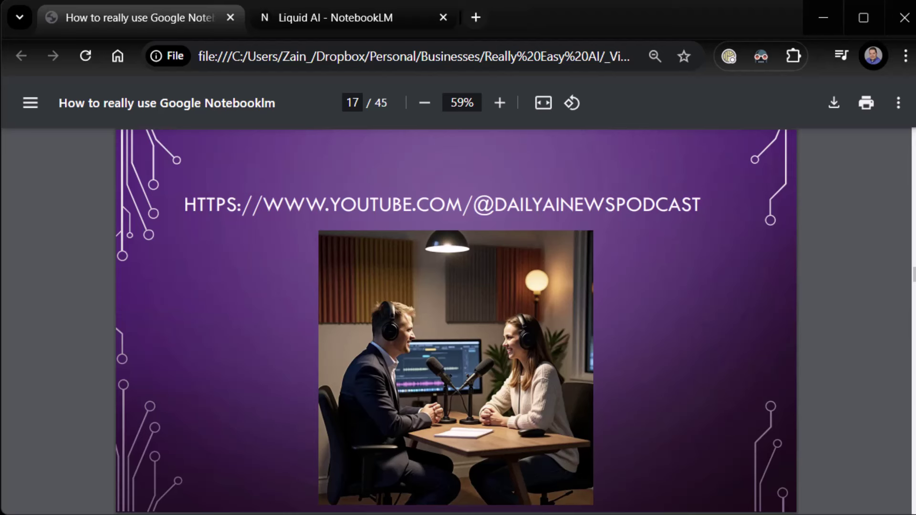
pyautogui.press('Right')
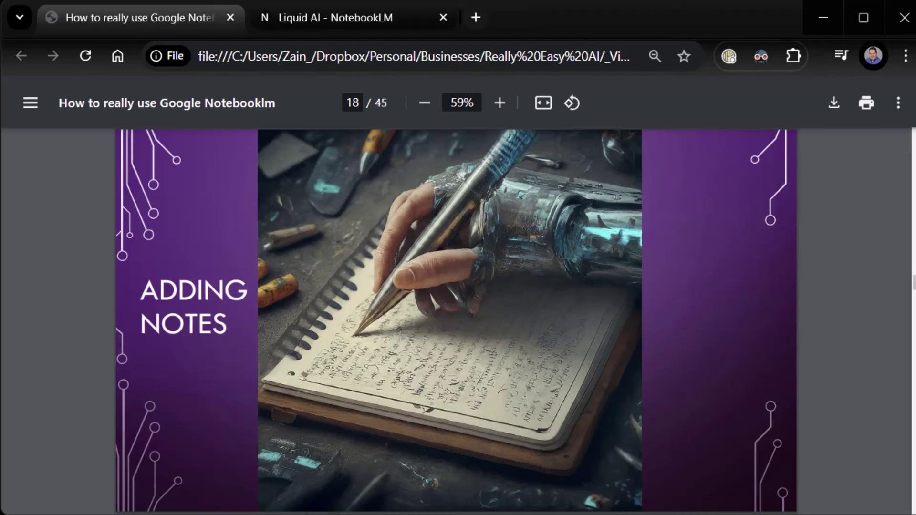
pyautogui.press('Right')
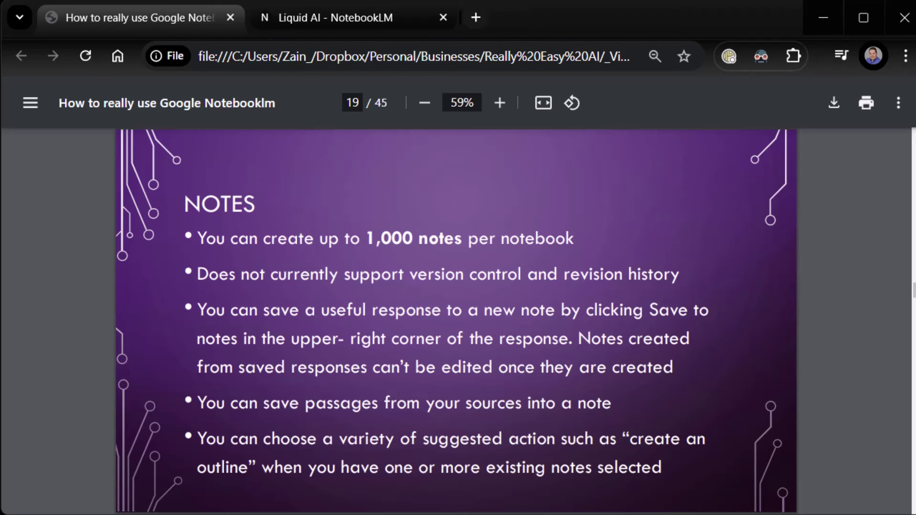
pyautogui.press('Right')
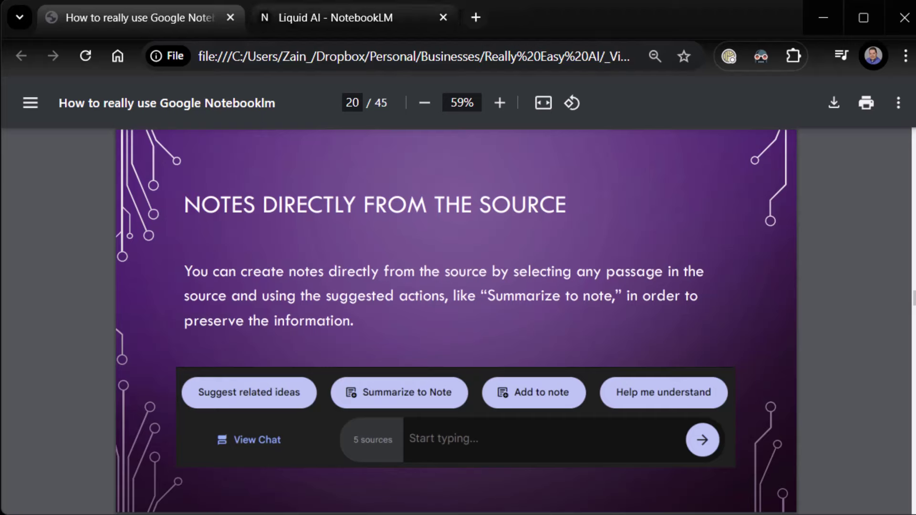
# Open the About source in the Liquid AI notebook and read its source guide and text.
pyautogui.click(354, 18)
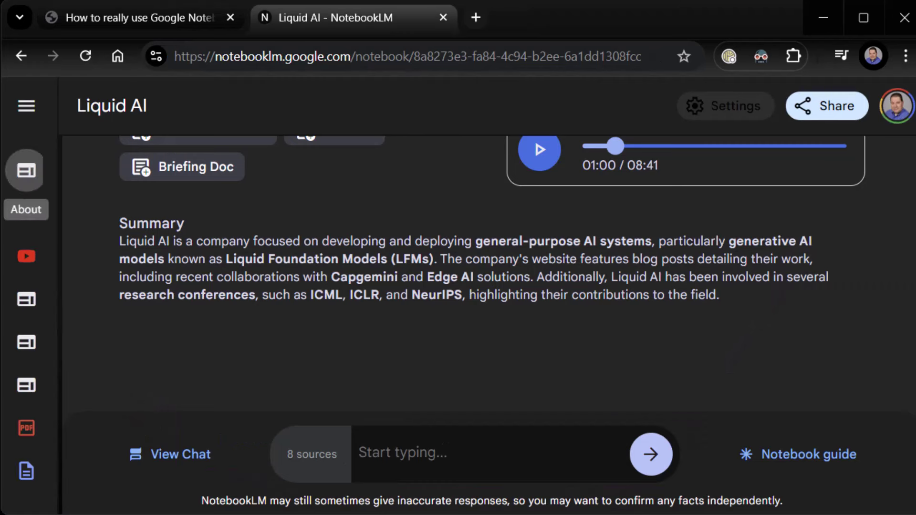
pyautogui.click(26, 170)
pyautogui.scroll(-3, 310, 398)
pyautogui.scroll(2, 311, 398)
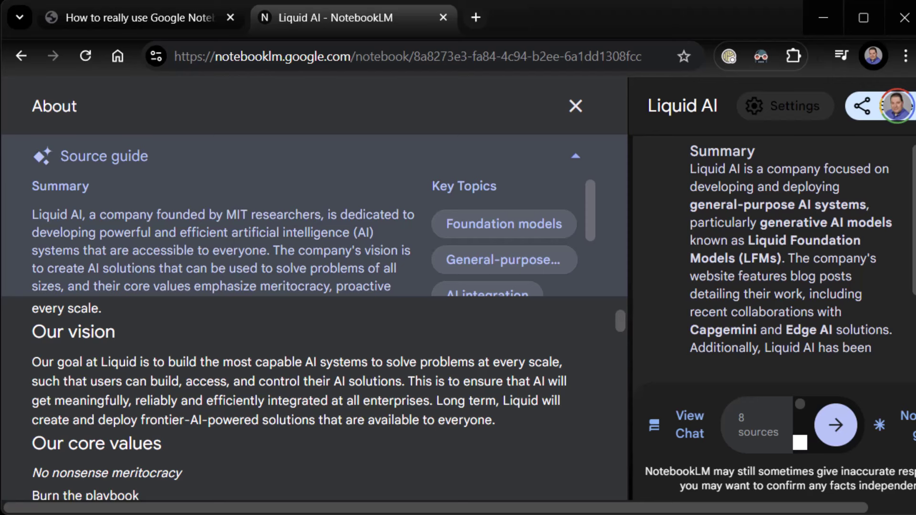
pyautogui.moveTo(913, 513); pyautogui.dragTo(915, 514)
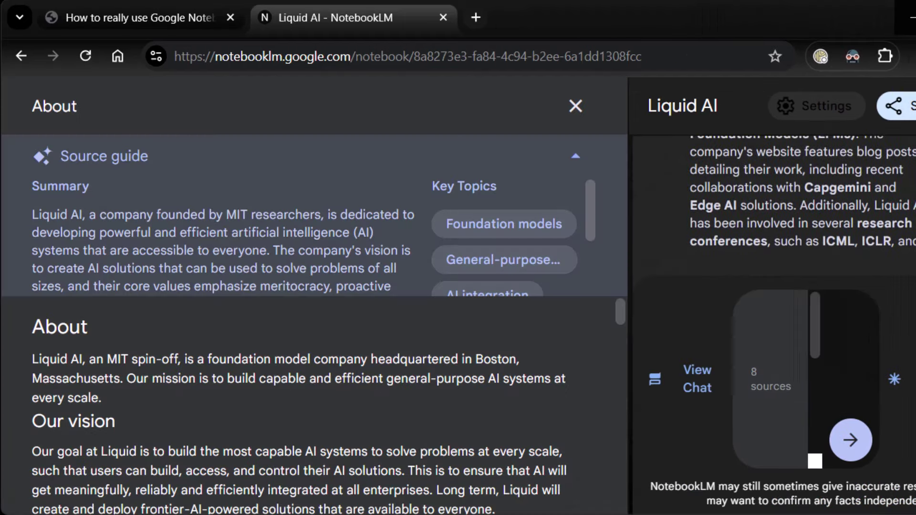
pyautogui.moveTo(915, 258)
pyautogui.mouseDown()
pyautogui.moveTo(867, 258)
pyautogui.moveTo(913, 257)
pyautogui.mouseUp()
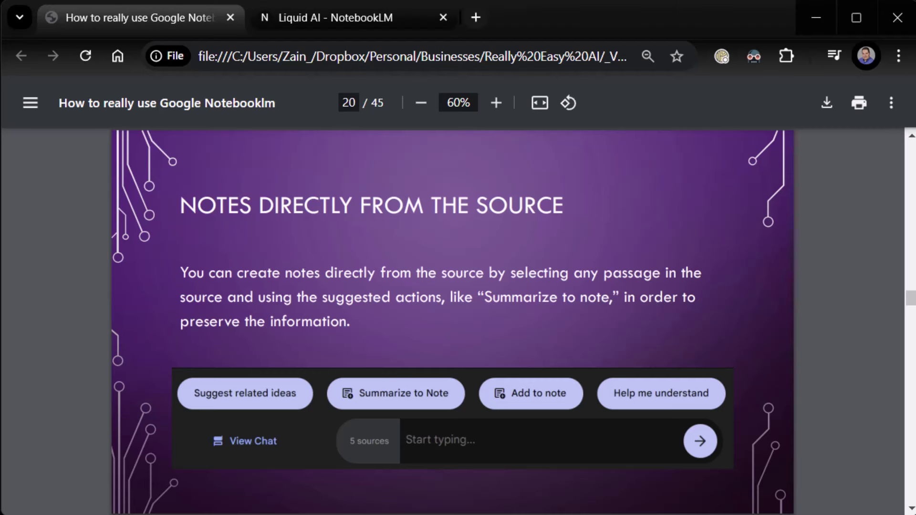
# View the presentation's Types of Notes slide, and close the notebook guide in the Liquid AI notebook to reveal its notes.
pyautogui.press('pagedown')
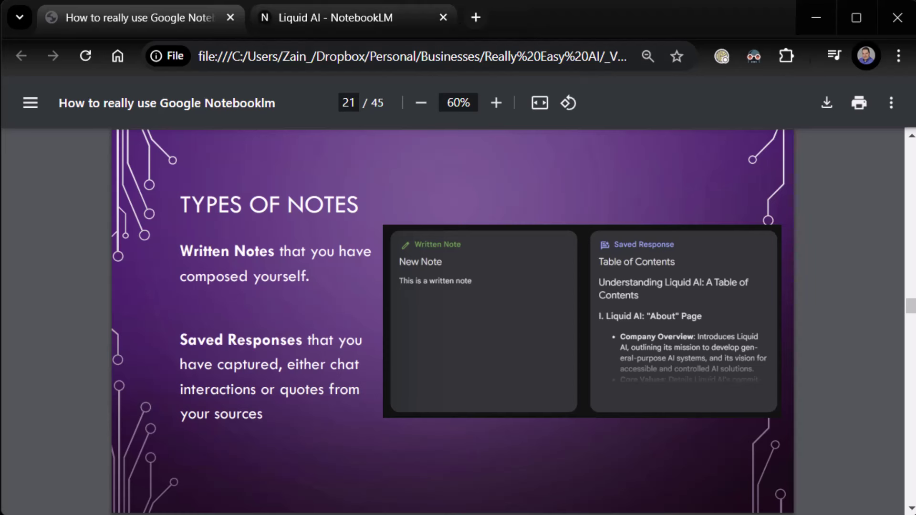
pyautogui.click(336, 17)
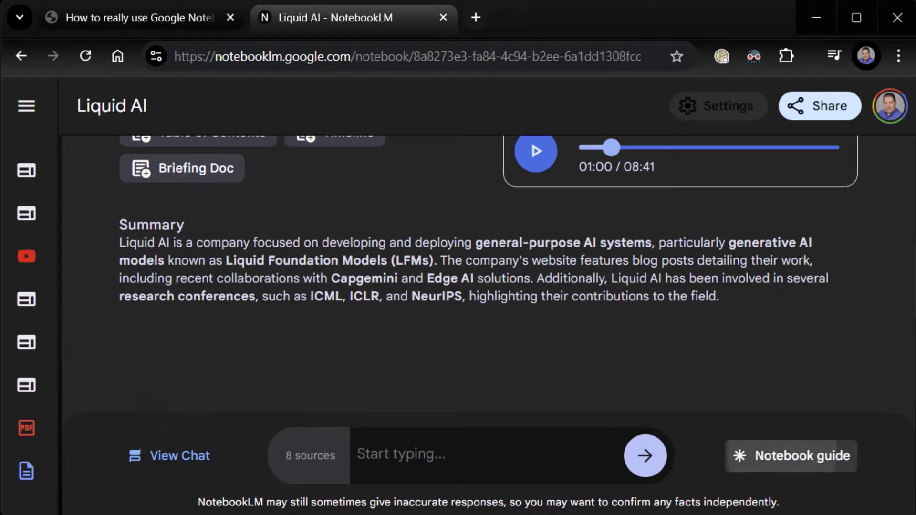
pyautogui.click(791, 456)
pyautogui.scroll(2, 410, 272)
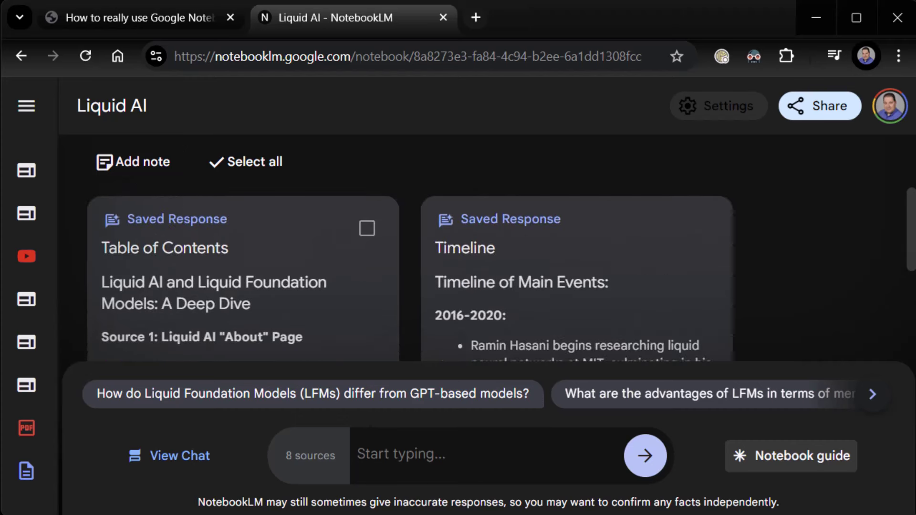
# Expand and collapse the Liquid AI notebook's sources list and look through the saved response notes.
pyautogui.click(26, 105)
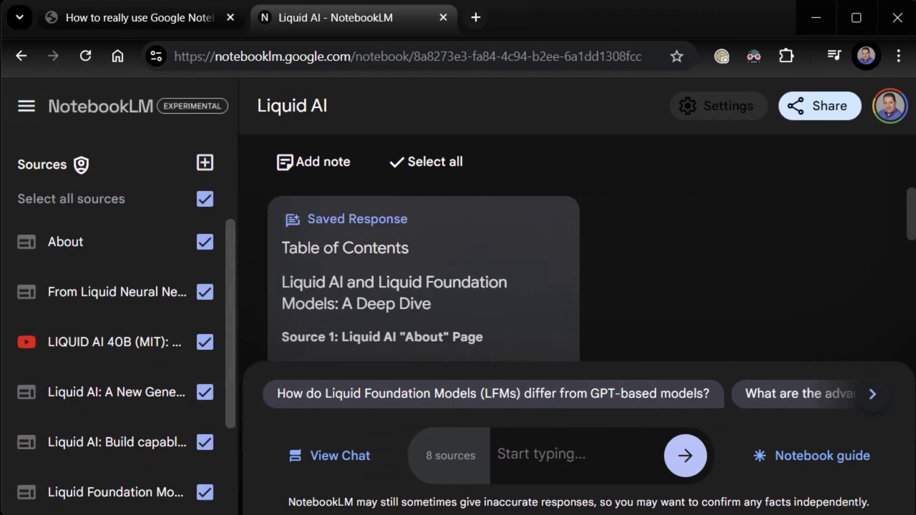
pyautogui.click(100, 106)
pyautogui.click(334, 329)
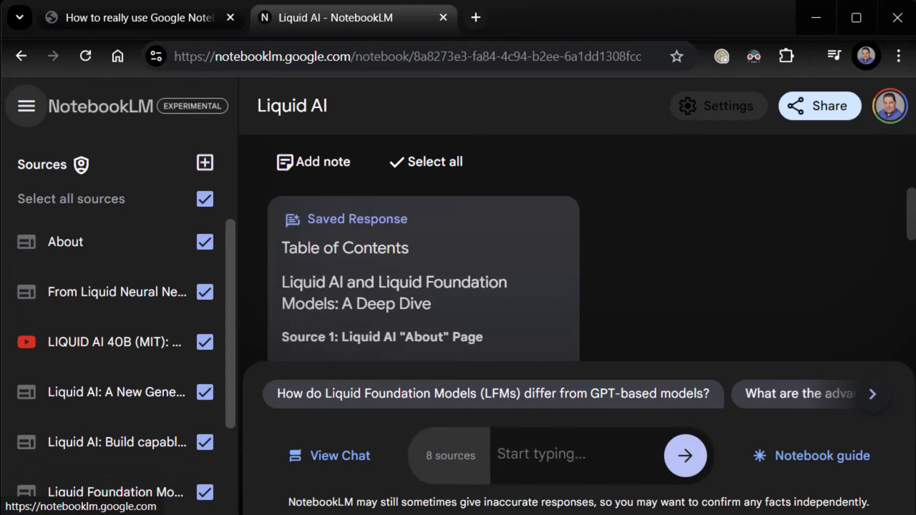
pyautogui.click(26, 105)
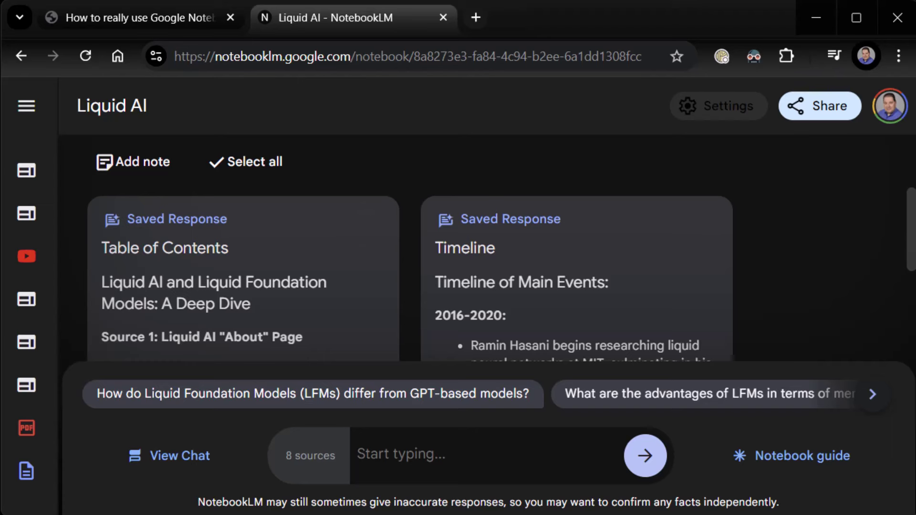
pyautogui.scroll(-10, 410, 271)
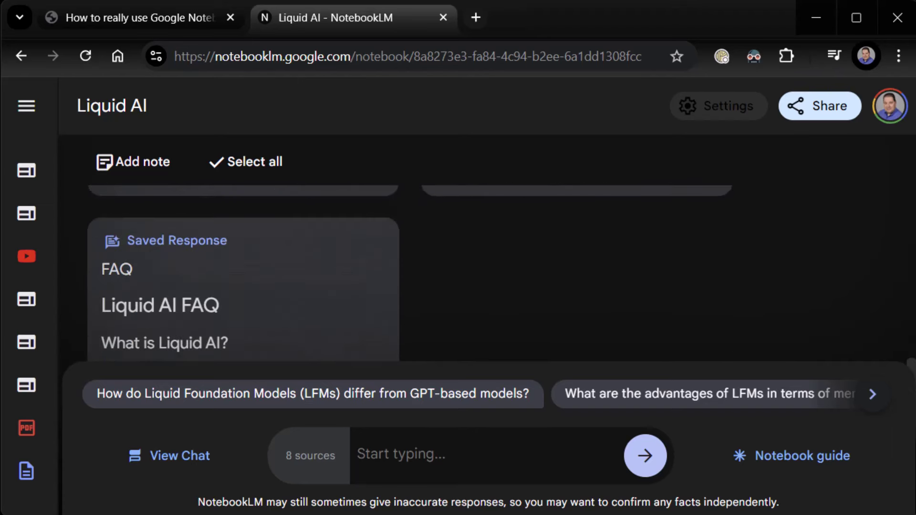
pyautogui.scroll(10, 410, 272)
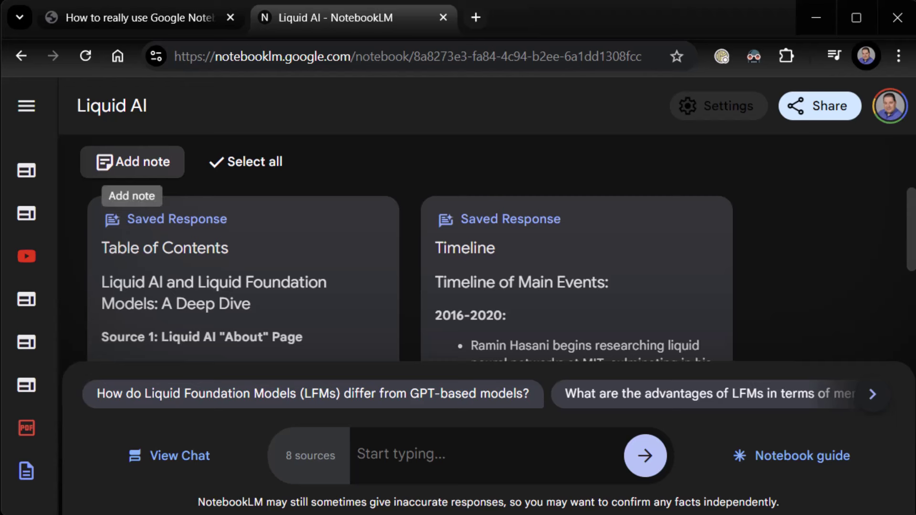
# Add a written note to the Liquid AI notebook and title it "Some Cool Note".
pyautogui.click(132, 162)
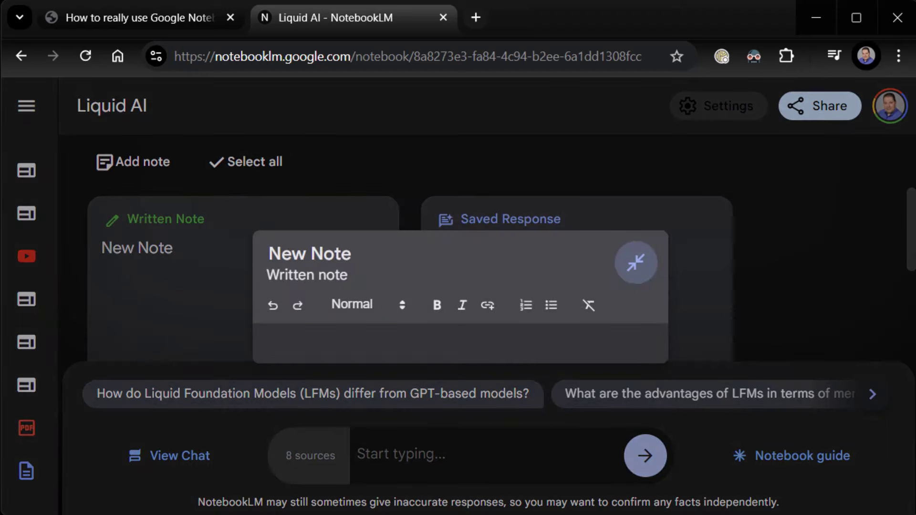
pyautogui.moveTo(352, 254); pyautogui.dragTo(268, 254)
pyautogui.write('Sopme')
pyautogui.press('BackSpace')
pyautogui.press('BackSpace')
pyautogui.press('BackSpace')
pyautogui.press('BackSpace')
pyautogui.write('ome Cool Notee')
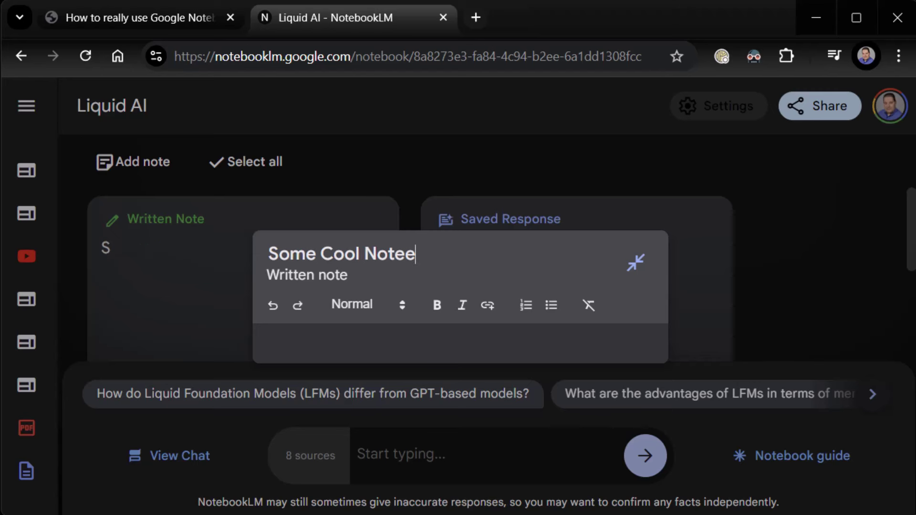
pyautogui.press('BackSpace')
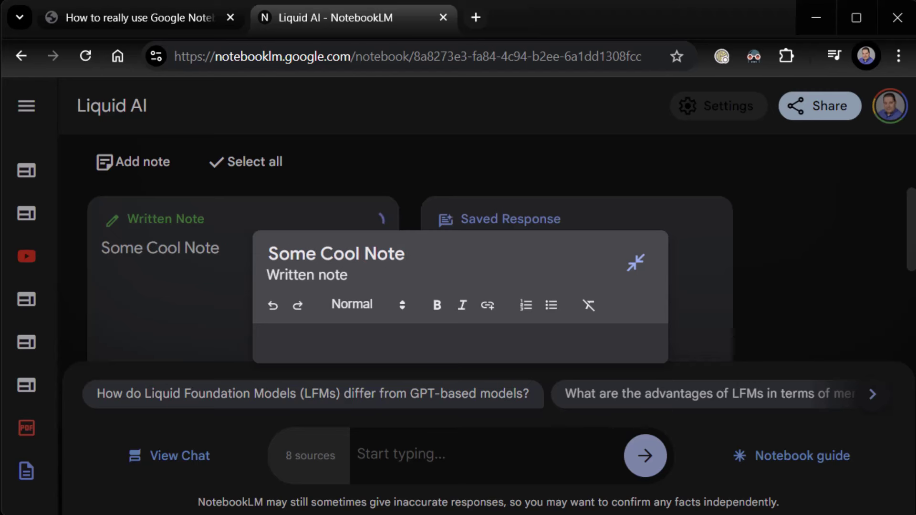
# Enter the filler text "alkjdafl;ksjfls;kjafsdl;kafsjl;k" as the body of Some Cool Note and close the note.
pyautogui.click(267, 343)
pyautogui.write('alkjdafl;ksjfls;kjafsdl;kafsjl;k')
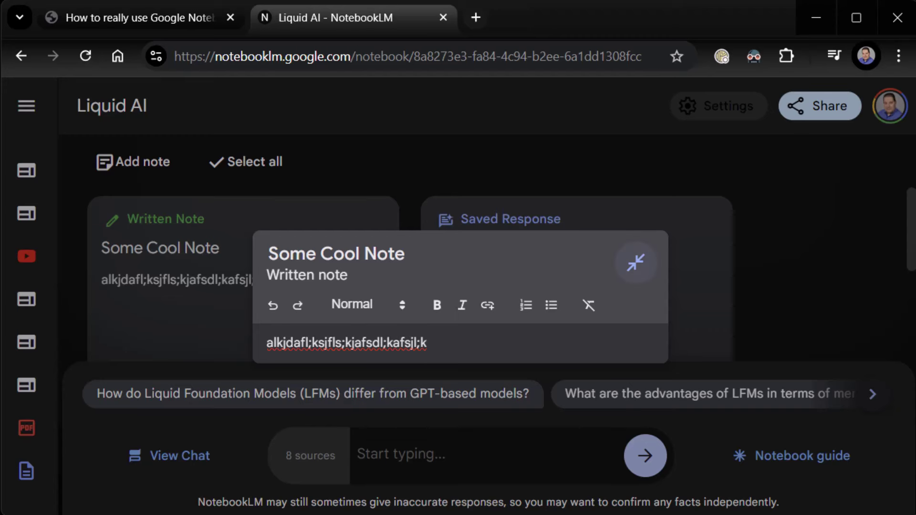
pyautogui.click(635, 263)
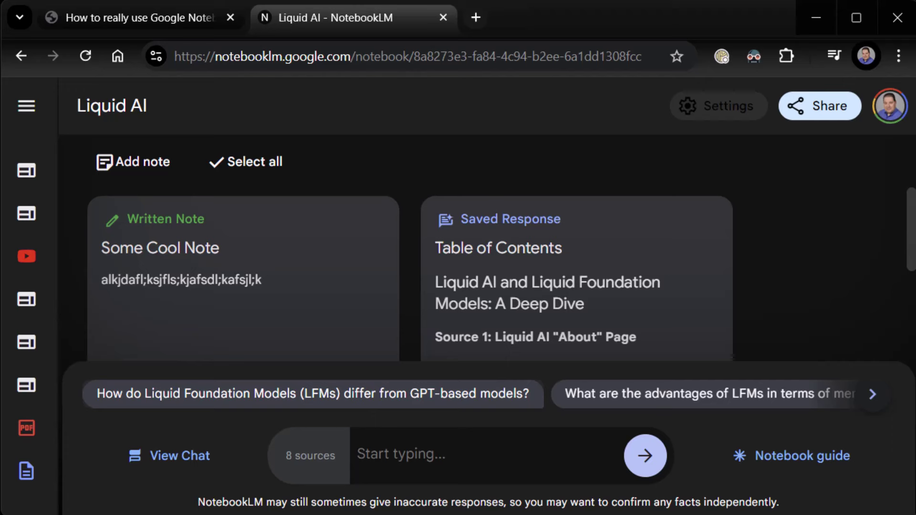
# Check the presentation PDF's slide on working with multiple notes and return to the Liquid AI notebook.
pyautogui.click(139, 18)
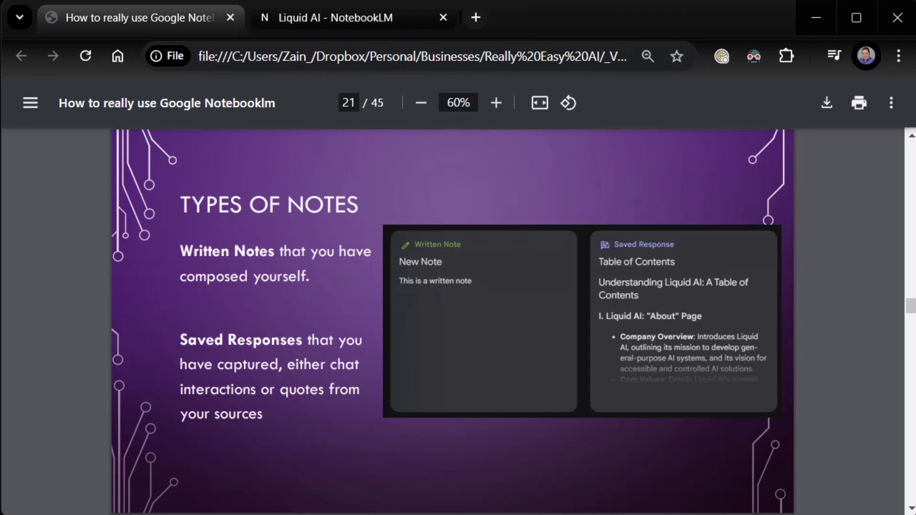
pyautogui.press('Right')
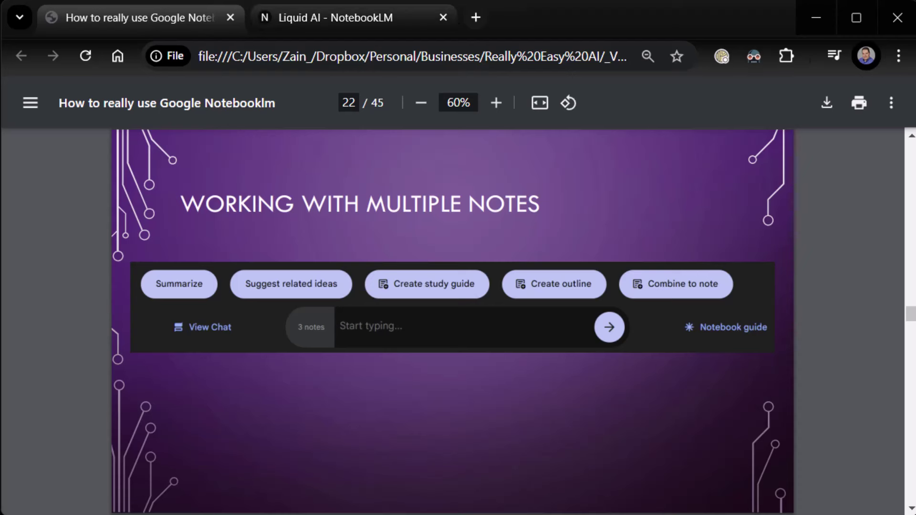
pyautogui.hotkey('ctrl', 'Tab')
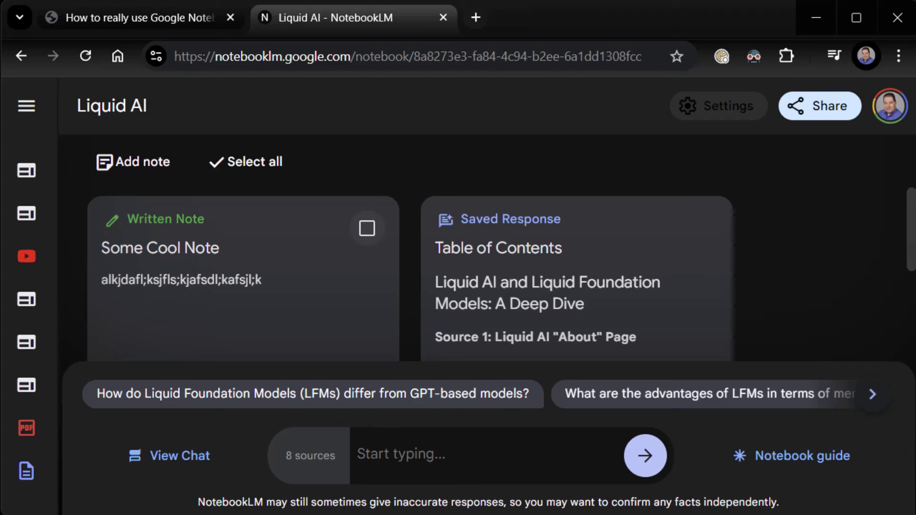
# Select the Some Cool Note and Table of Contents notes together and look through the suggested actions for them.
pyautogui.click(364, 233)
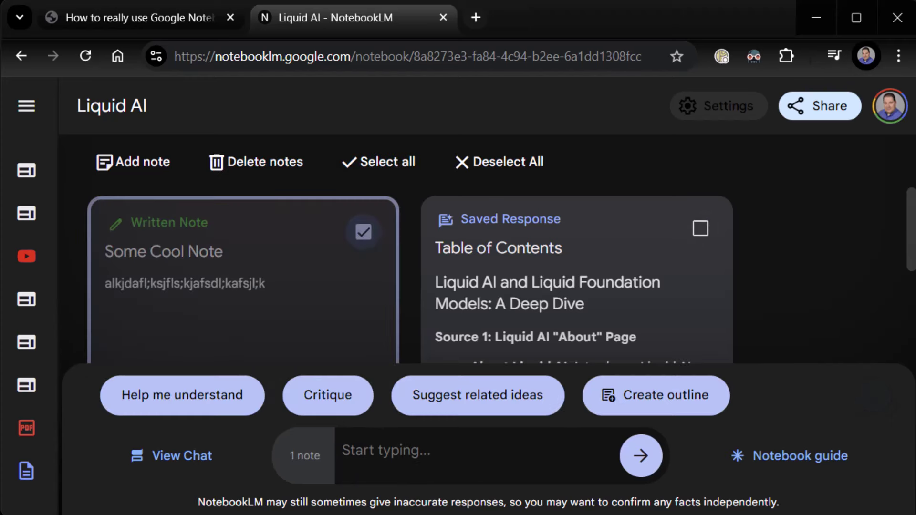
pyautogui.click(700, 228)
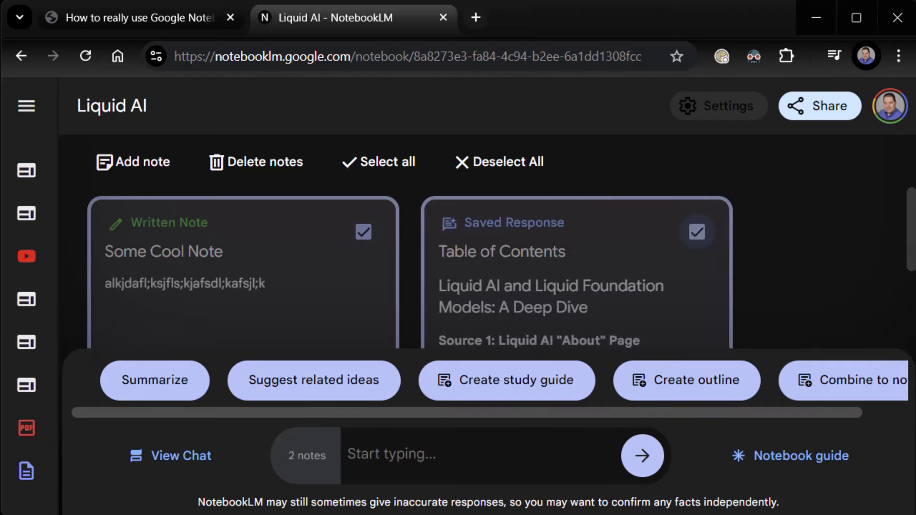
pyautogui.click(697, 232)
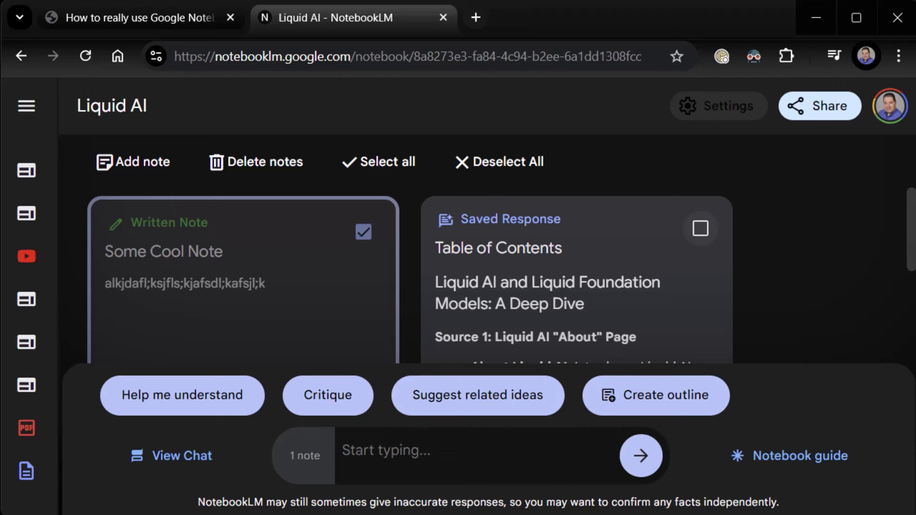
pyautogui.click(699, 228)
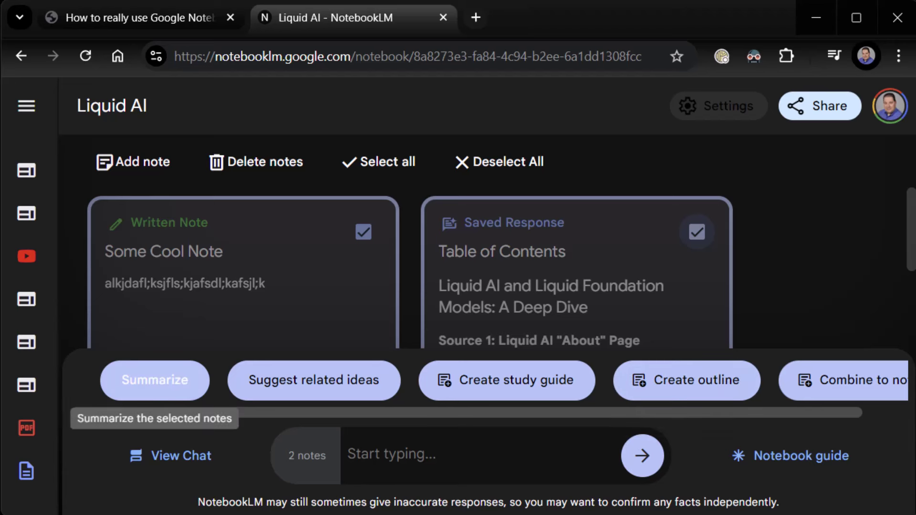
pyautogui.hscroll(2, 311, 380)
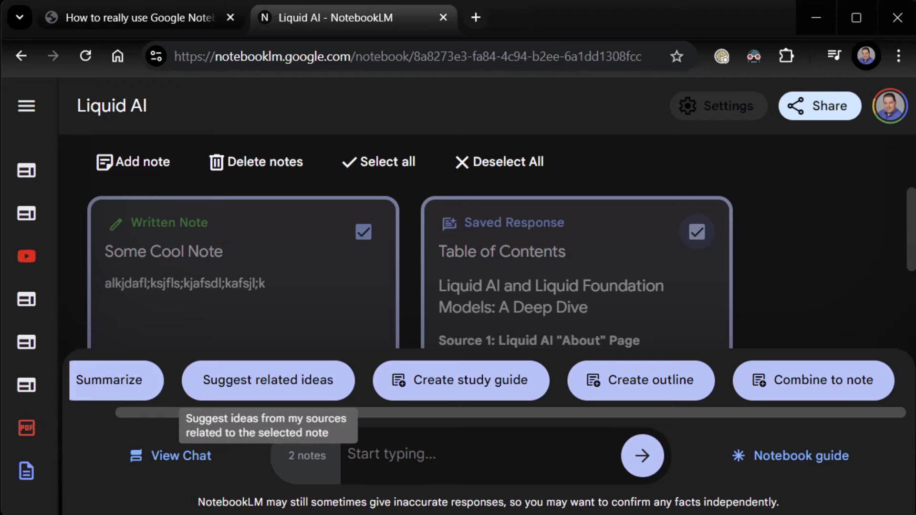
# Deselect the Some Cool Note and Table of Contents notes, and try selecting and deselecting all notes at once.
pyautogui.hscroll(-2, 478, 380)
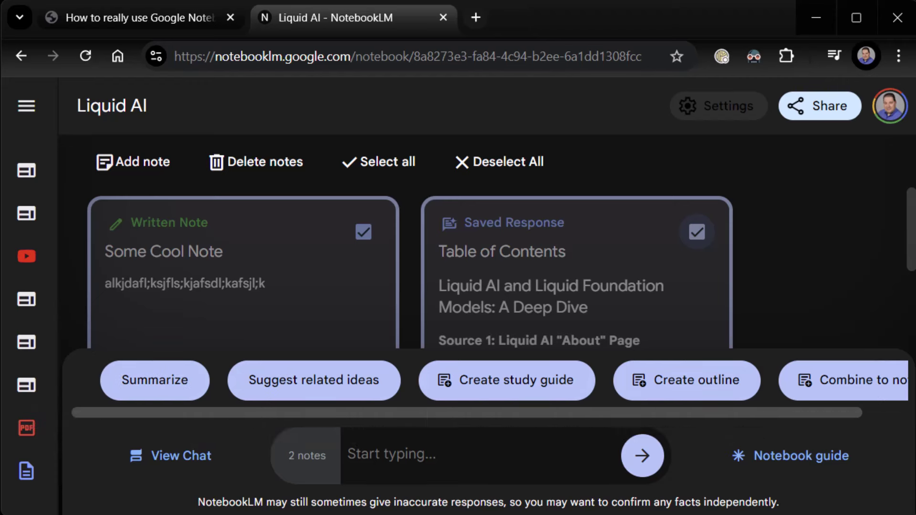
pyautogui.click(363, 232)
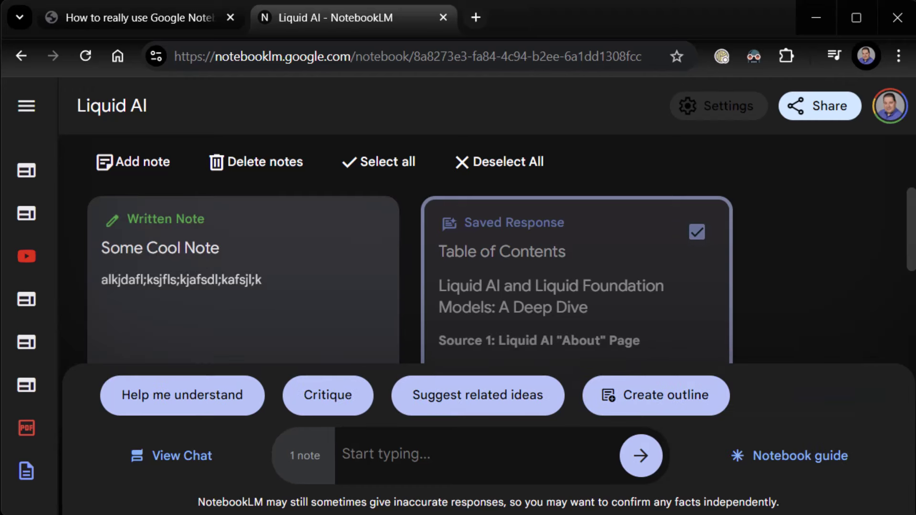
pyautogui.click(697, 232)
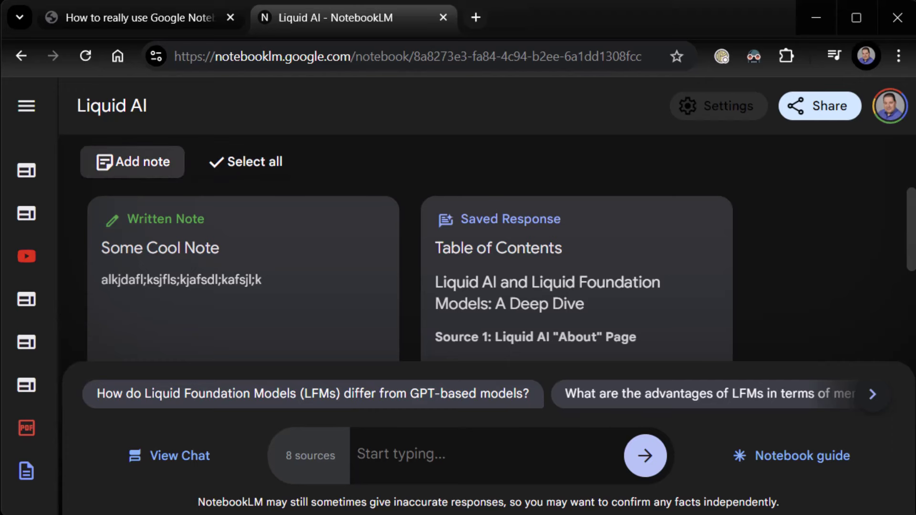
pyautogui.click(245, 162)
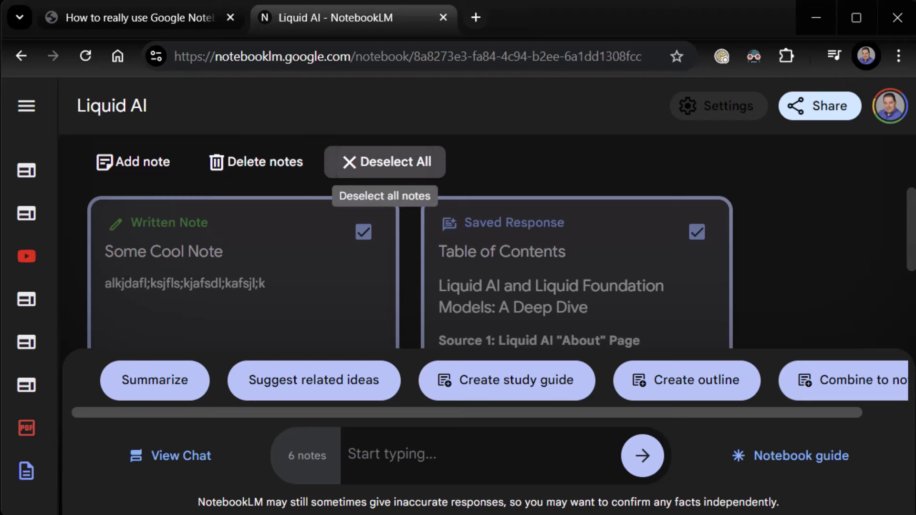
pyautogui.click(385, 162)
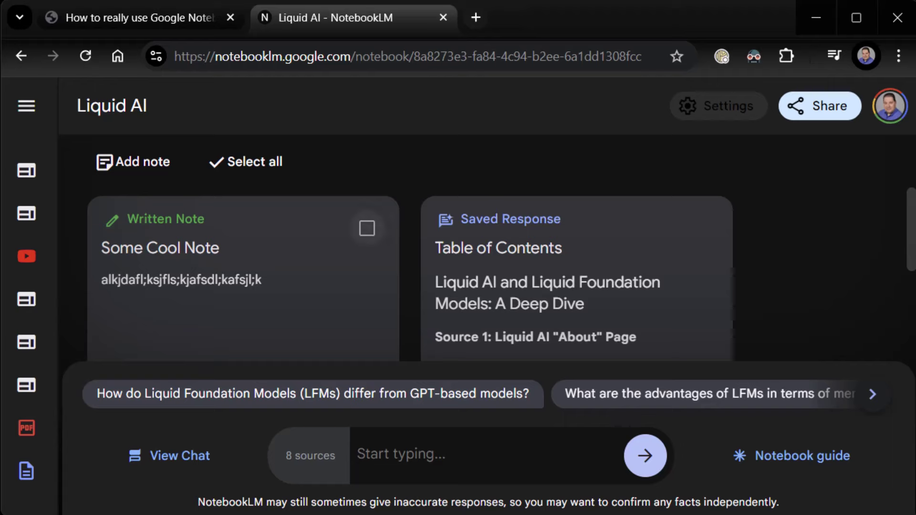
# Advance the presentation PDF to the demo slide on creating and working with notes and return to the Liquid AI notebook.
pyautogui.click(138, 18)
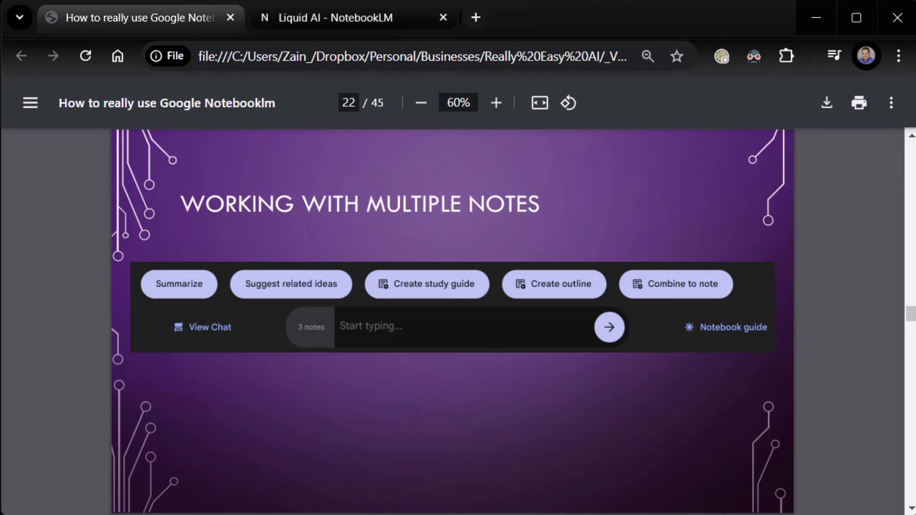
pyautogui.press('Right')
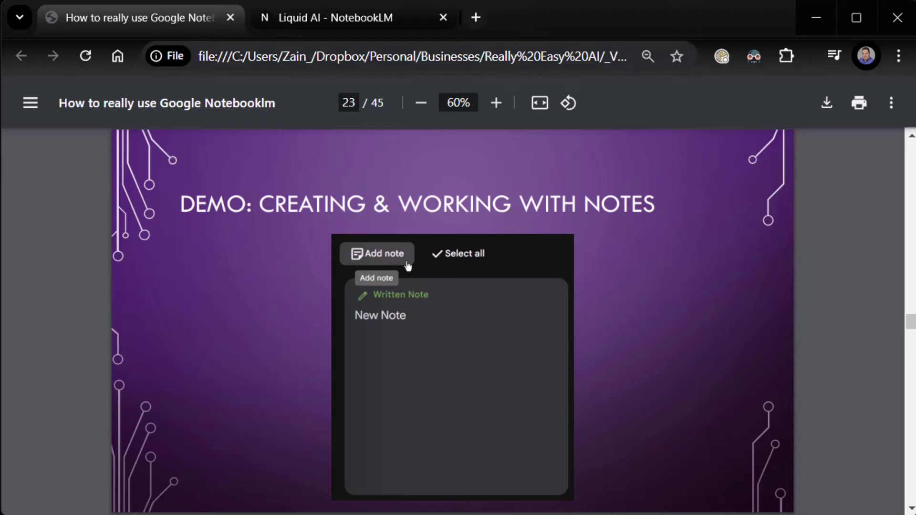
pyautogui.click(354, 17)
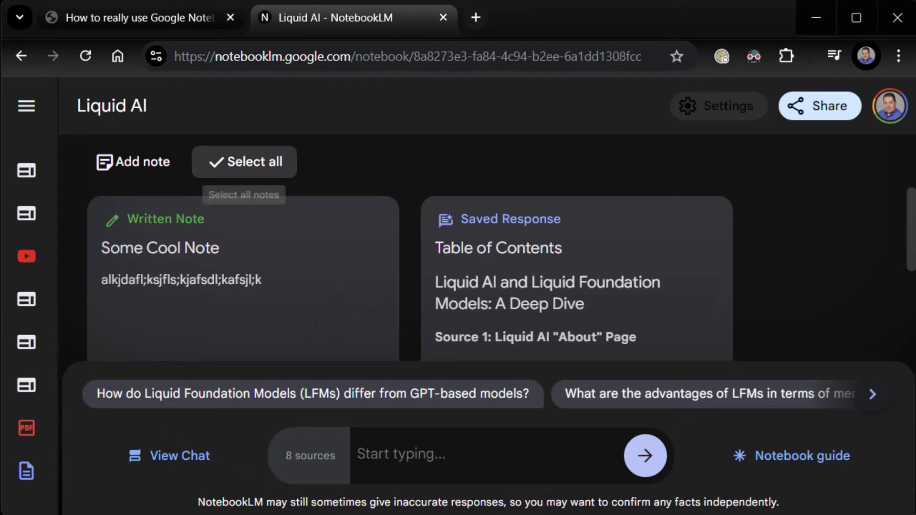
# Select all notes except Some Cool Note, FAQ and the note directly above FAQ, and combine them into a single note.
pyautogui.click(244, 162)
pyautogui.click(363, 232)
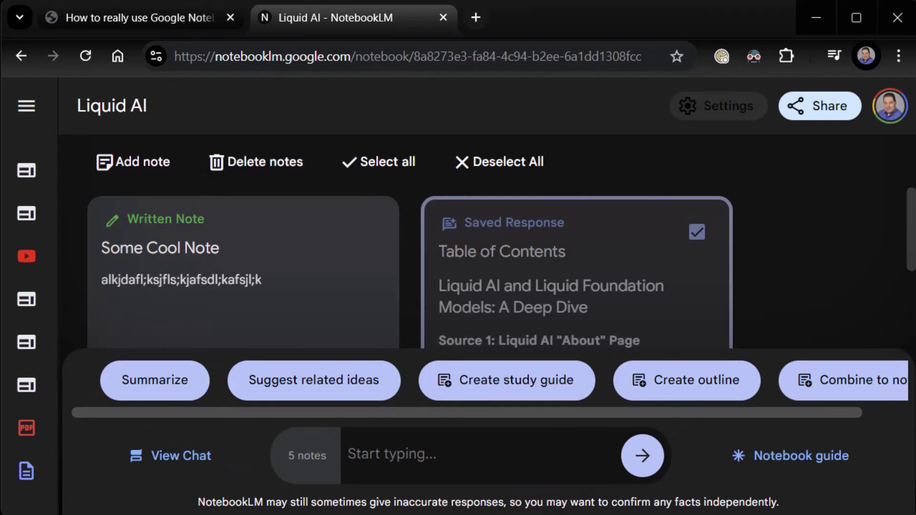
pyautogui.scroll(-4, 687, 224)
pyautogui.click(697, 198)
pyautogui.scroll(-3, 697, 199)
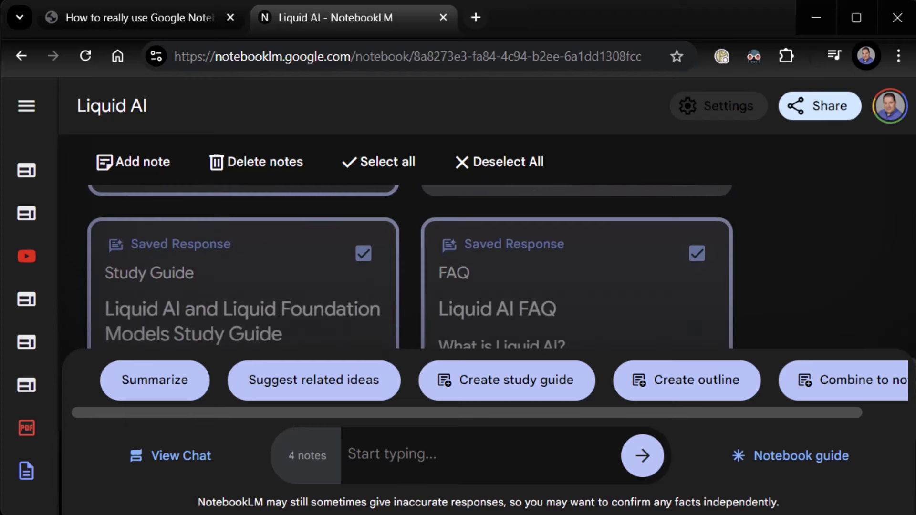
pyautogui.click(697, 254)
pyautogui.scroll(-5, 697, 267)
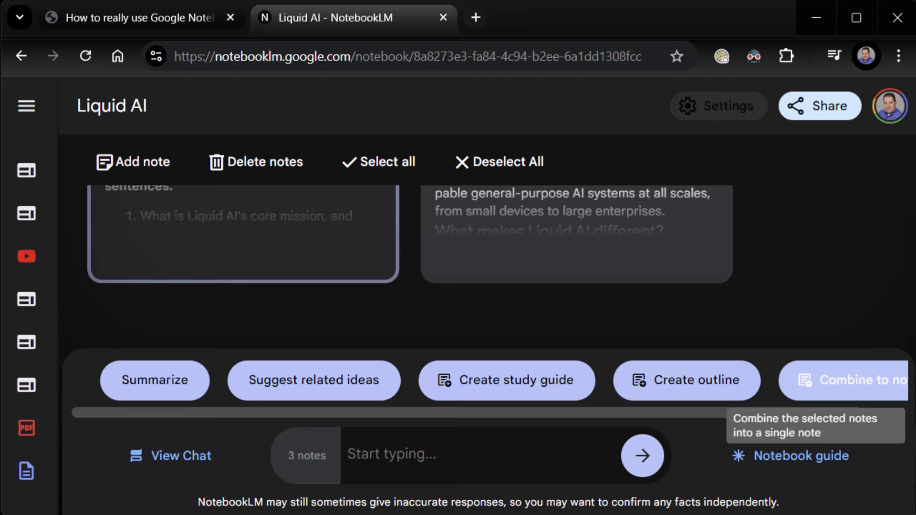
pyautogui.click(844, 380)
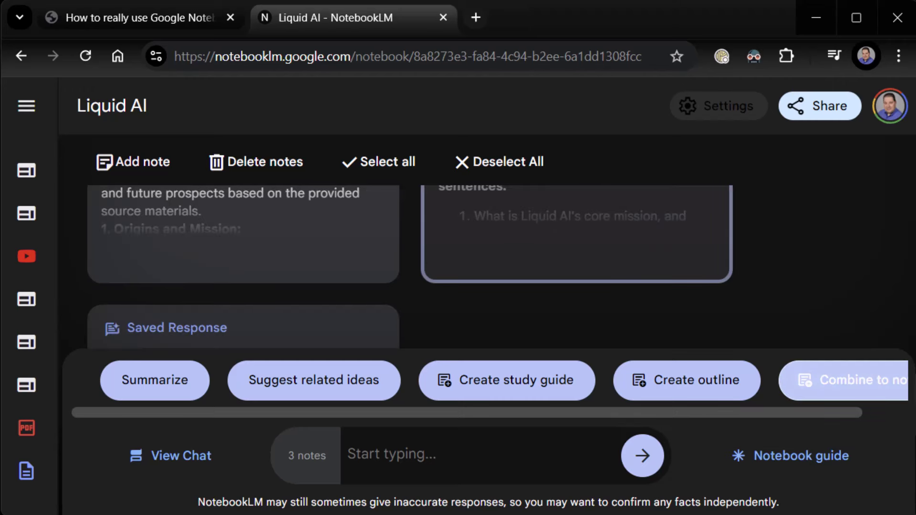
# Look over the combined note among the notebook's notes and advance the presentation PDF to the Asking Questions slide.
pyautogui.scroll(-4, 487, 267)
pyautogui.scroll(3, 487, 268)
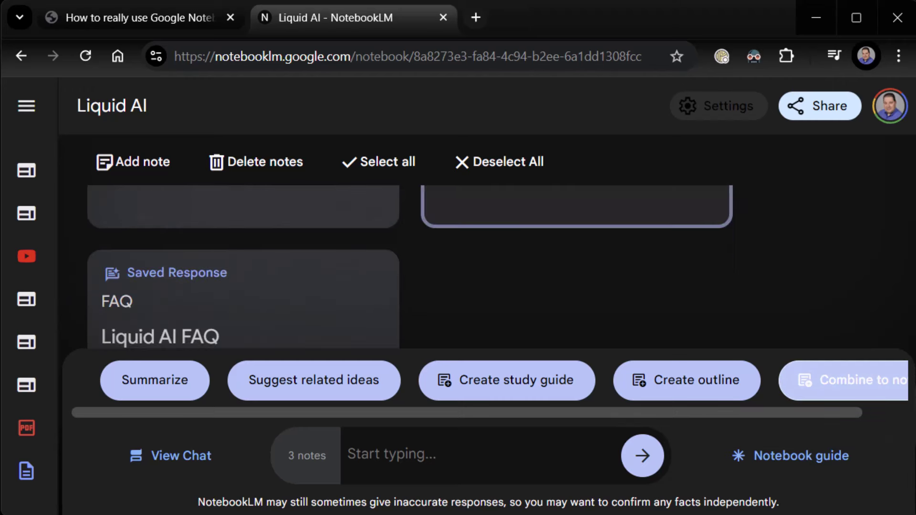
pyautogui.scroll(5, 411, 267)
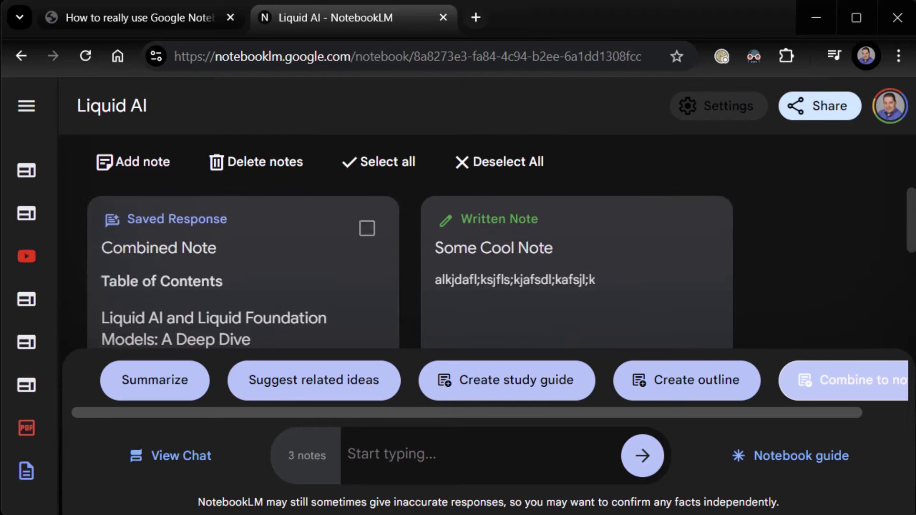
pyautogui.scroll(-3, 410, 267)
pyautogui.scroll(3, 410, 267)
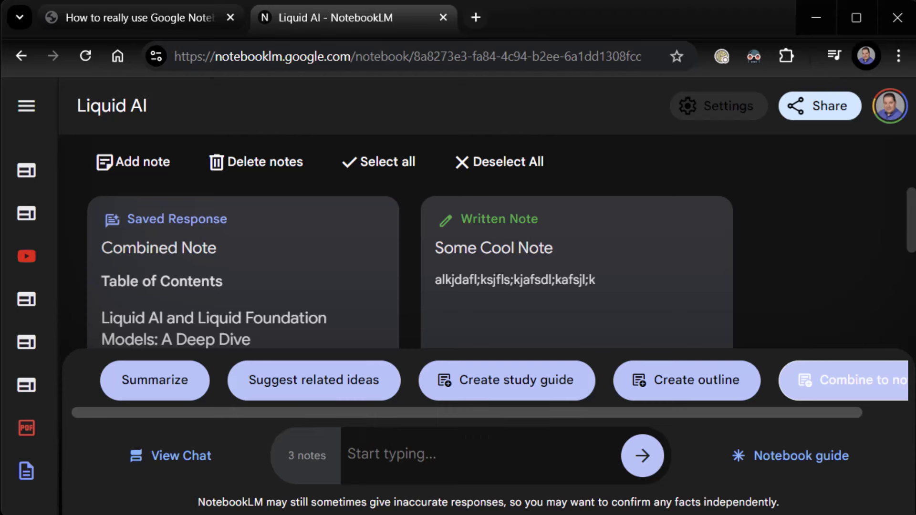
pyautogui.click(138, 18)
pyautogui.press('Right')
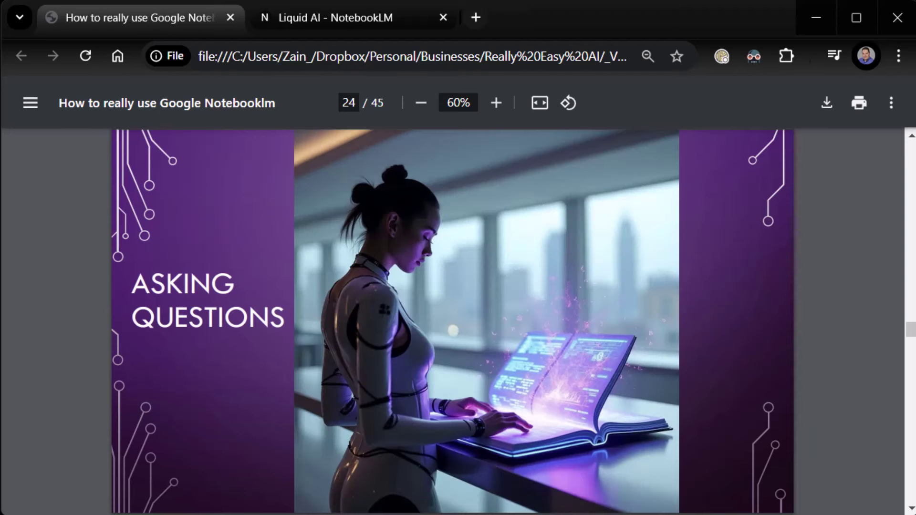